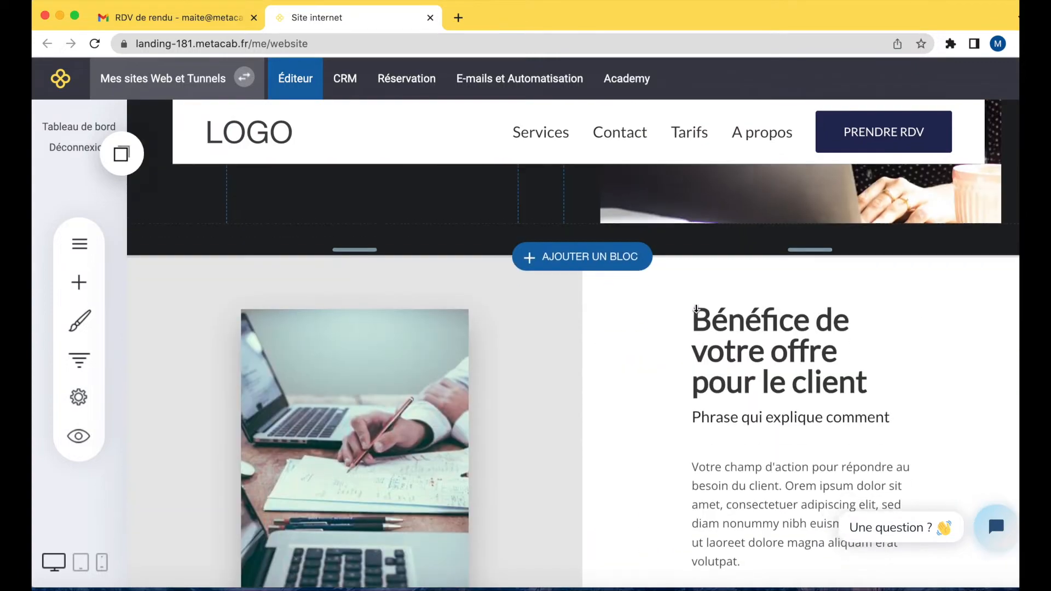
Insert a five-client testimonials block from the Équipe & Témoignages templates below the hero section.
scroll(699, 307, "up", 9)
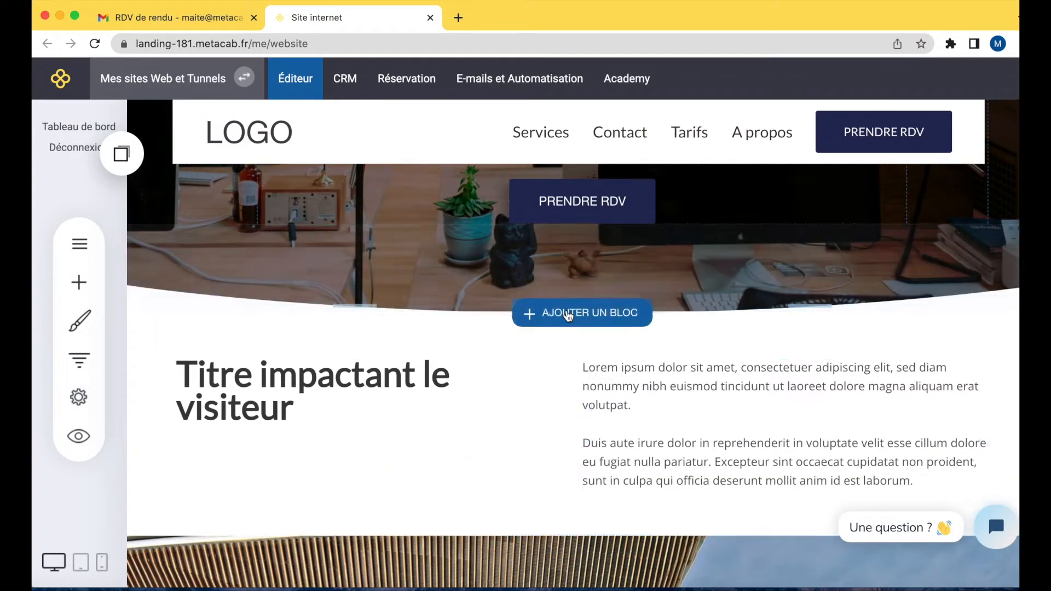
left_click(569, 313)
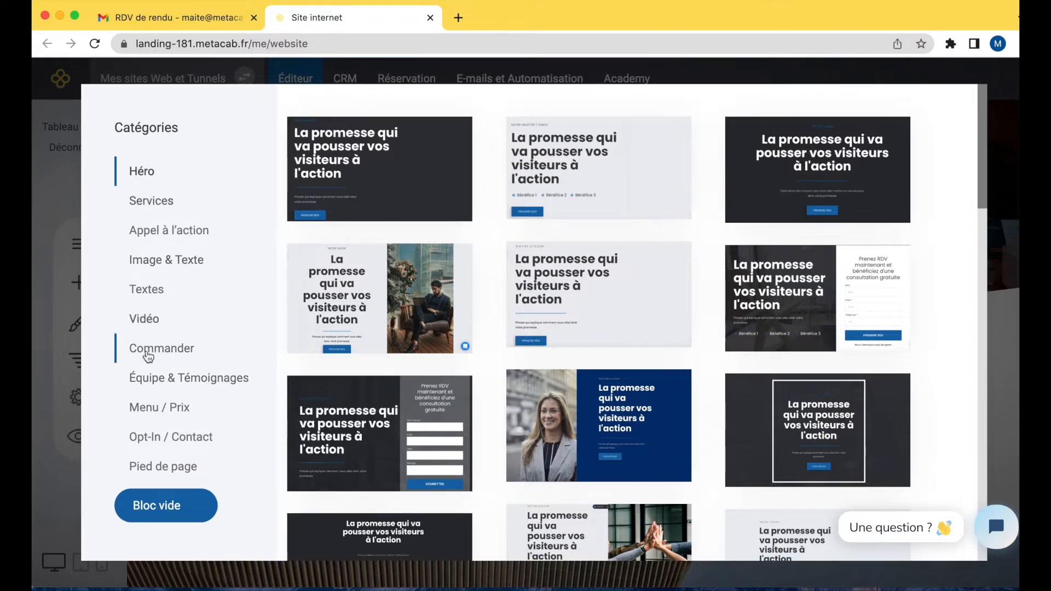
left_click(164, 382)
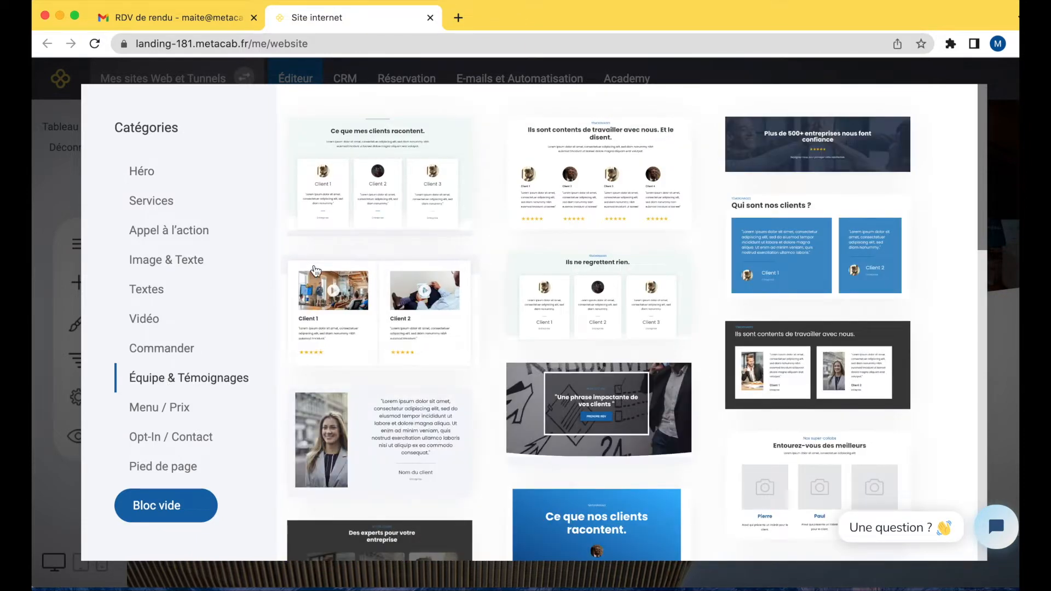
scroll(604, 307, "down", 3)
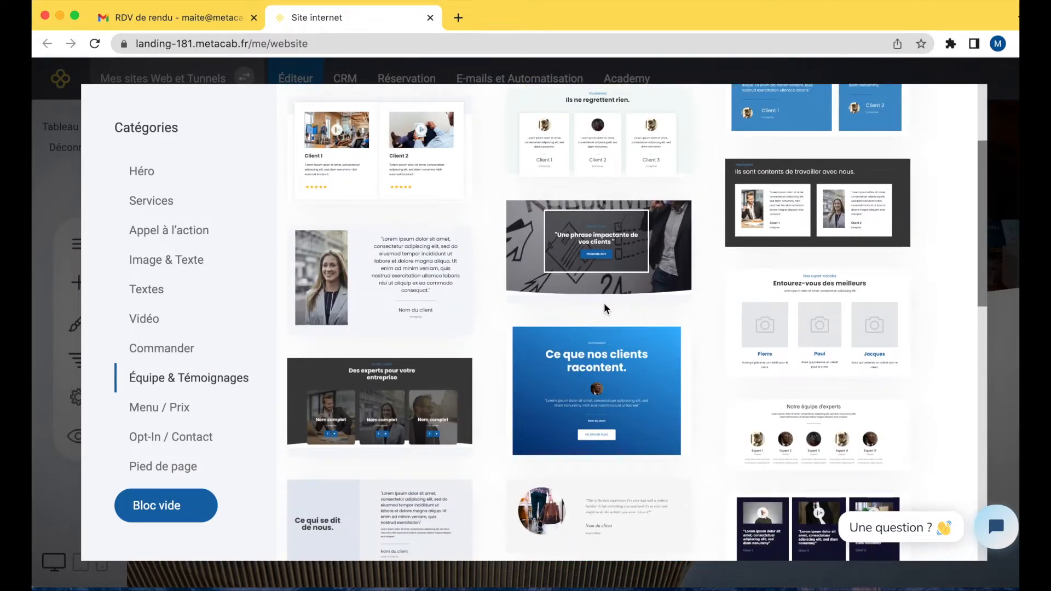
scroll(603, 304, "down", 5)
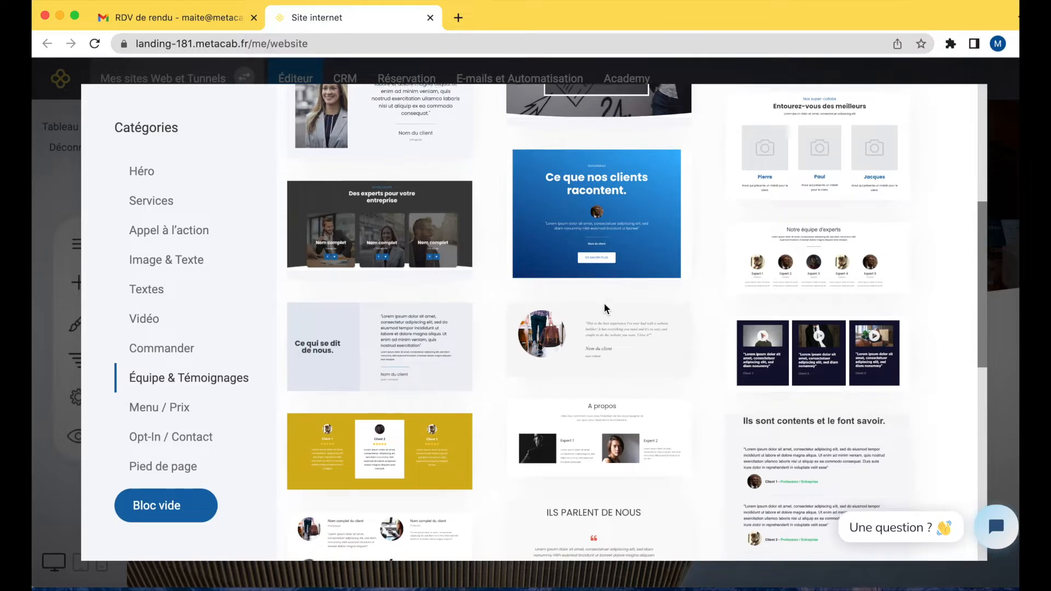
scroll(603, 303, "down", 3)
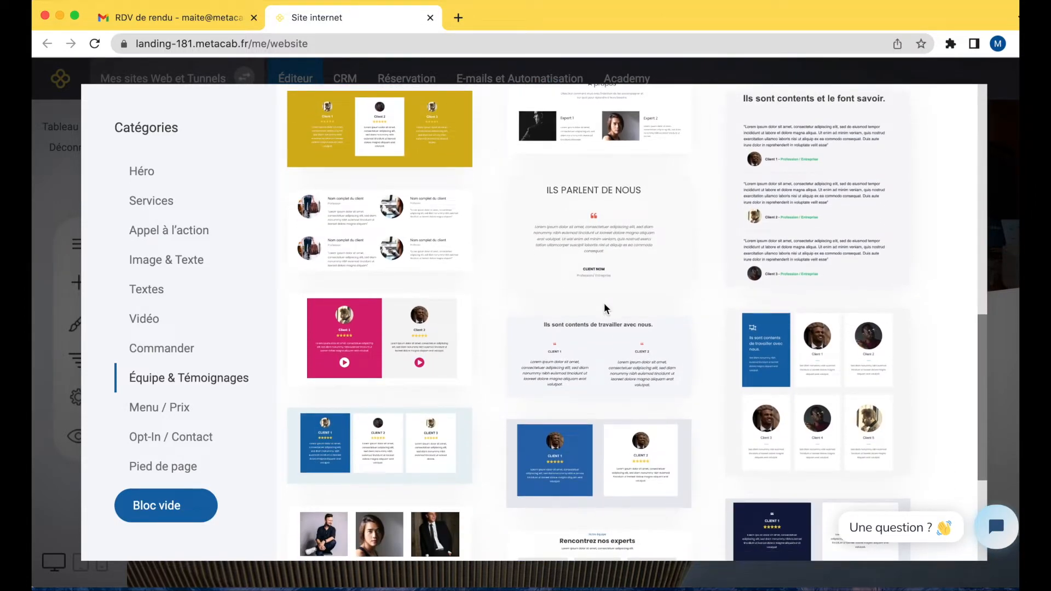
scroll(605, 309, "down", 3)
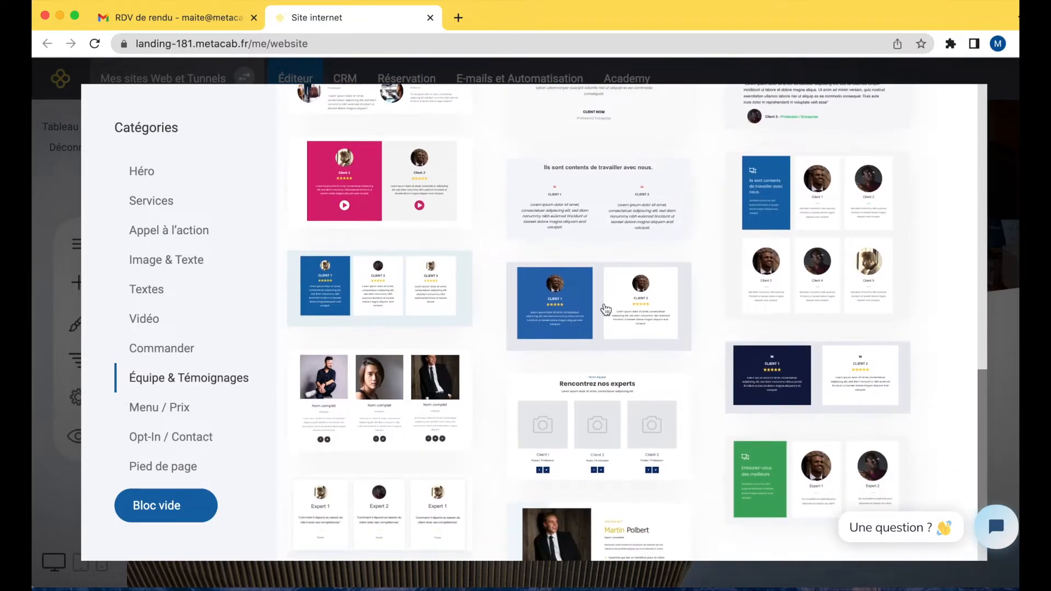
left_click(829, 204)
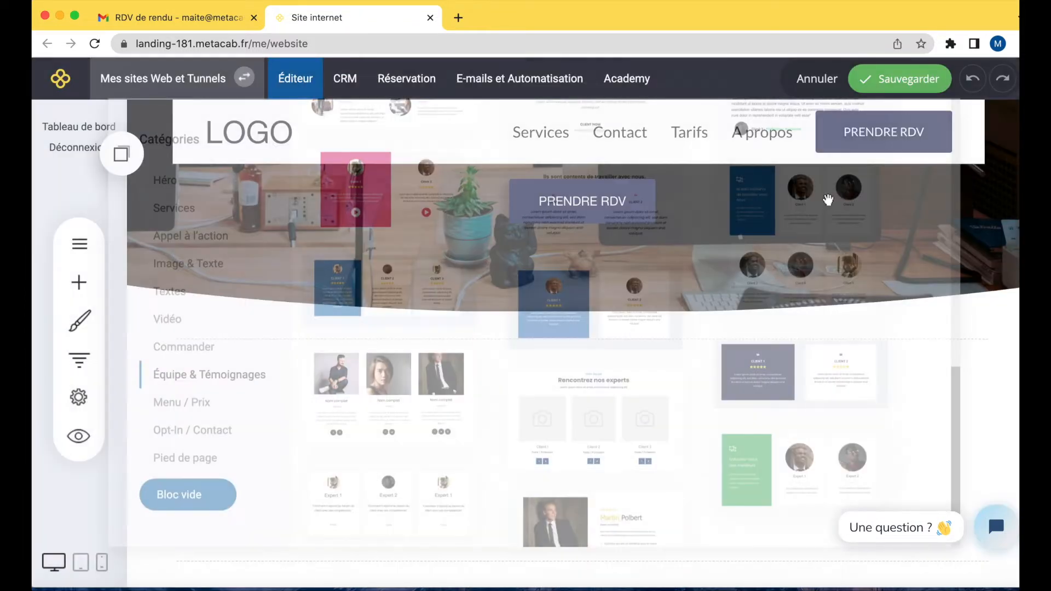
Scroll through the inserted testimonials block to review its client cards.
scroll(656, 362, "down", 10)
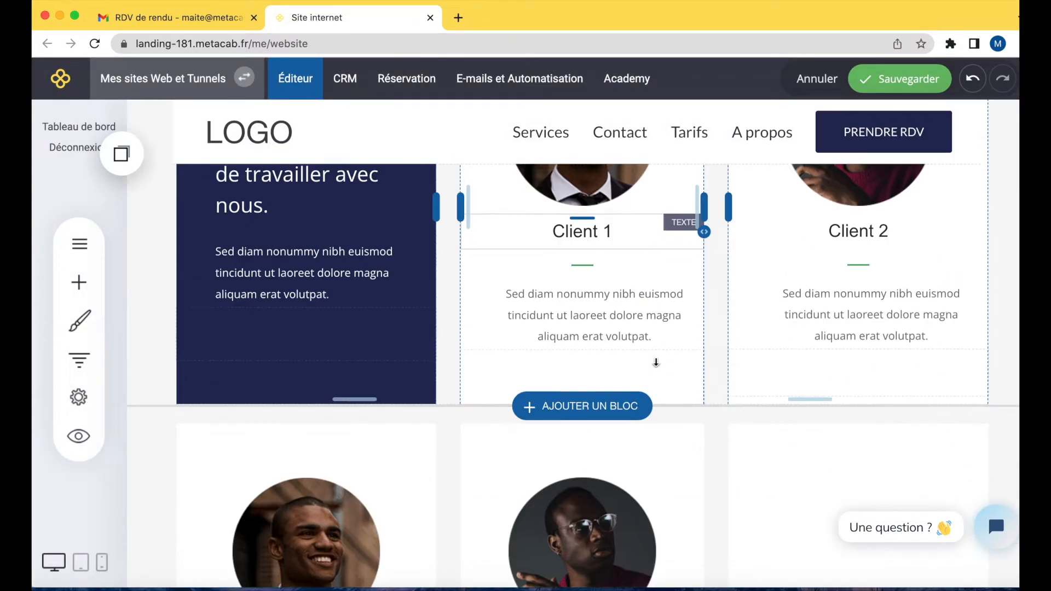
scroll(656, 362, "down", 2)
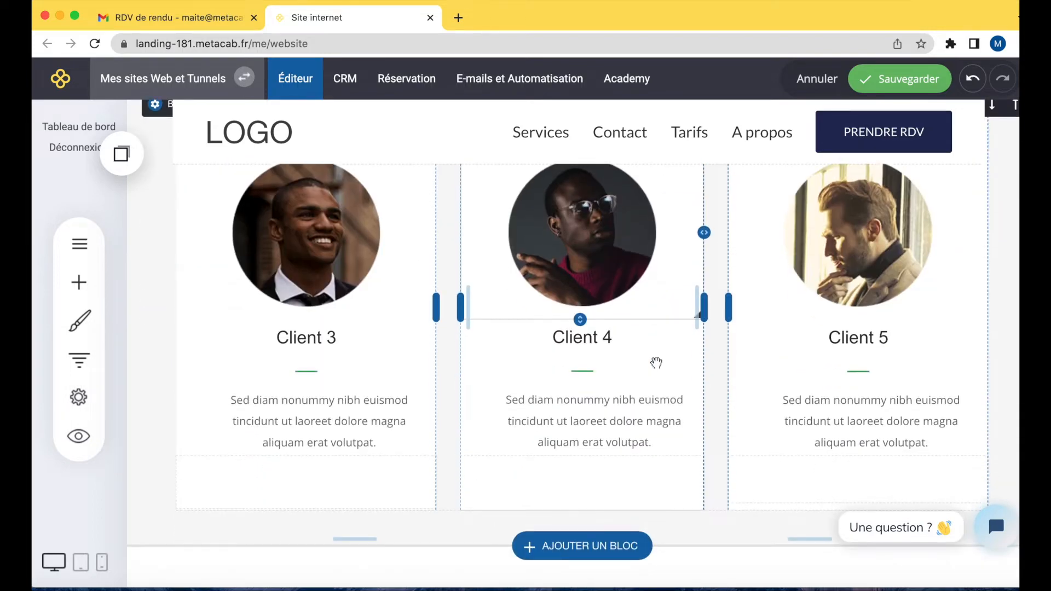
scroll(656, 362, "up", 10)
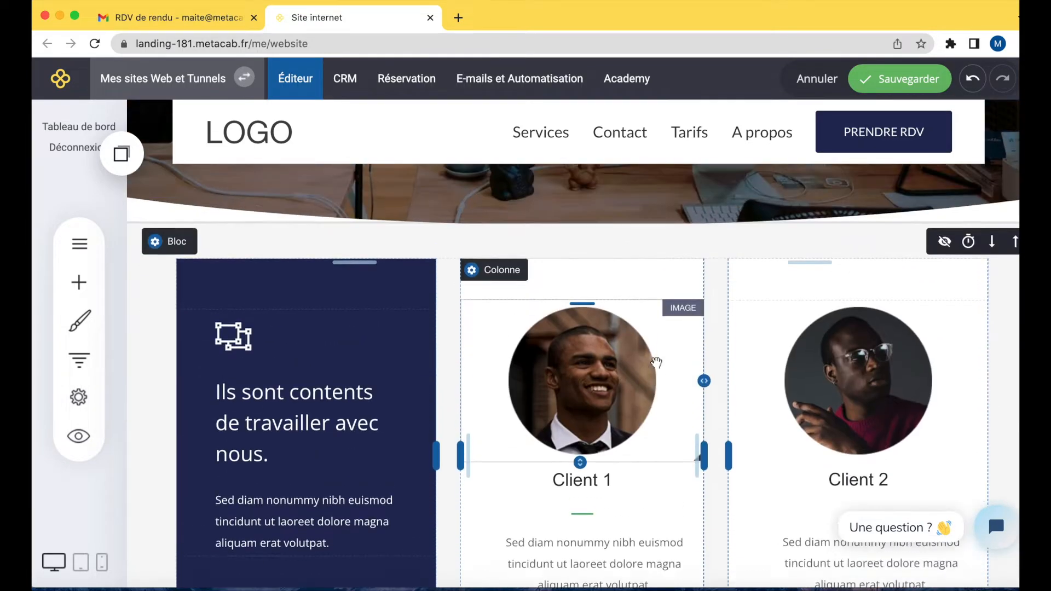
scroll(656, 362, "up", 1)
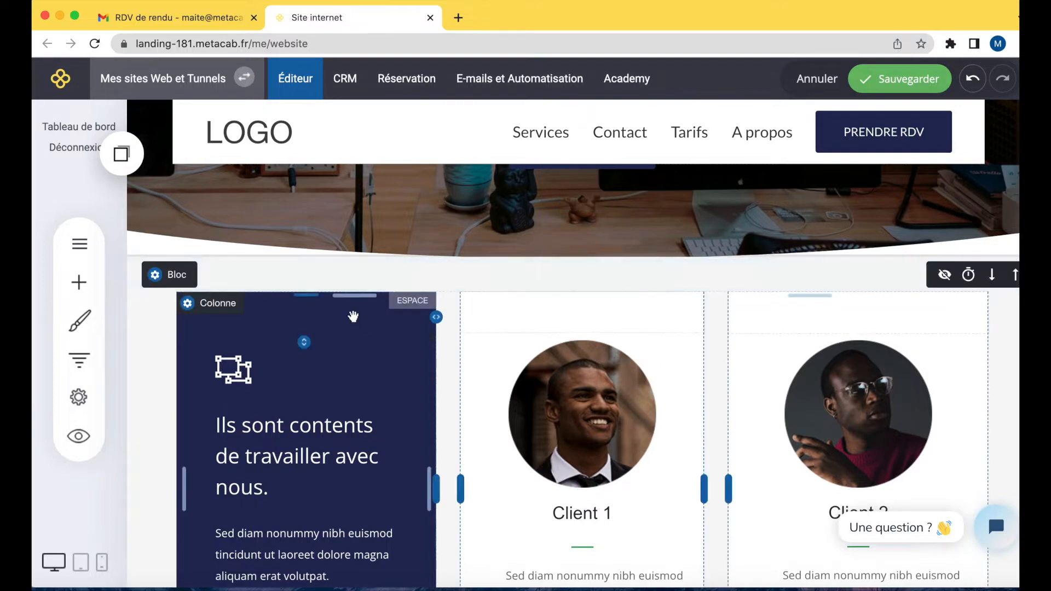
scroll(694, 414, "down", 1)
scroll(691, 415, "up", 10)
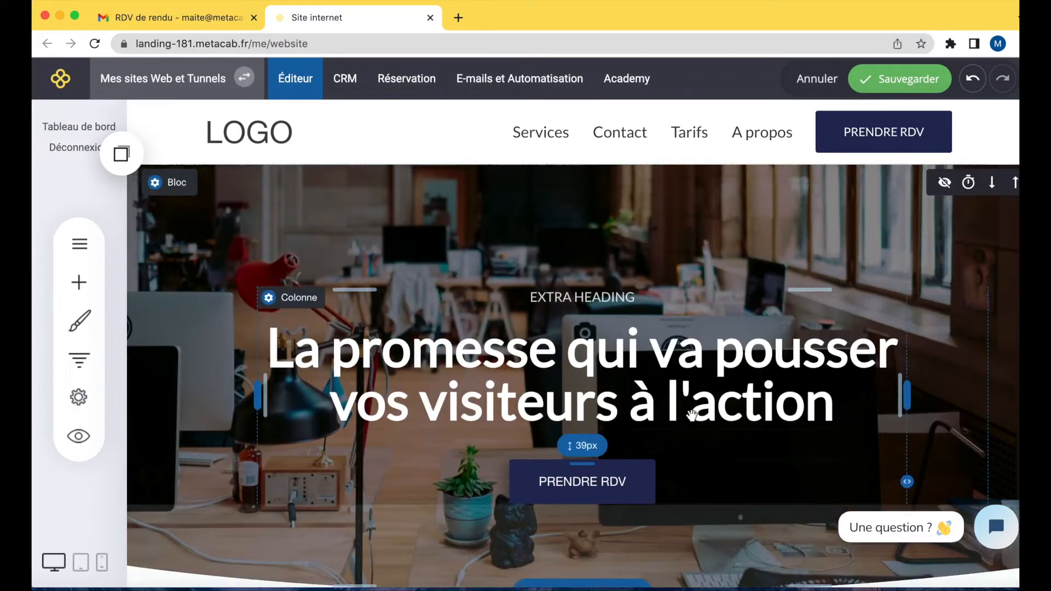
scroll(691, 415, "down", 10)
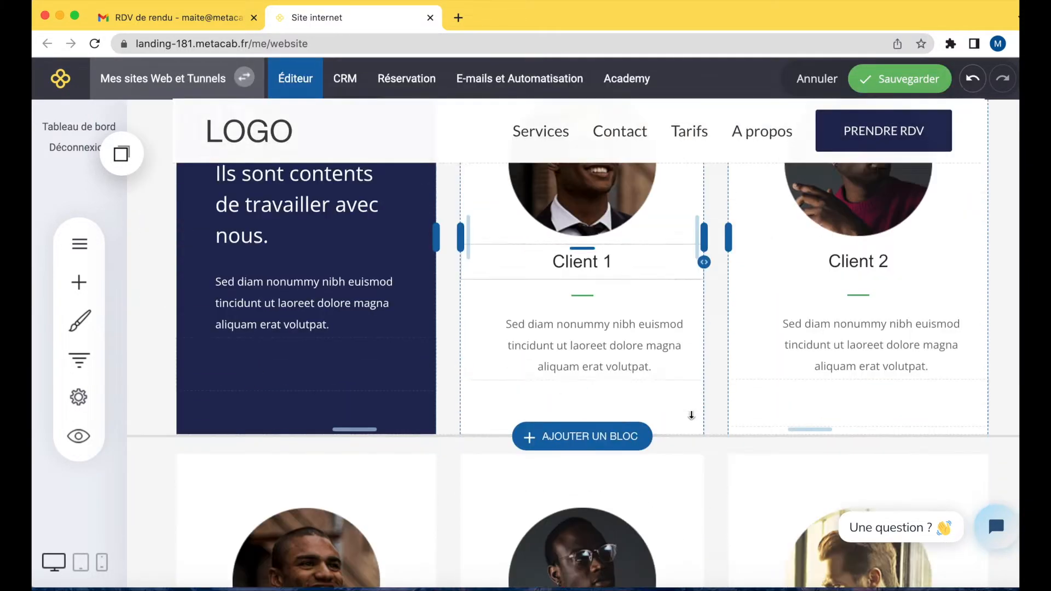
scroll(691, 415, "down", 4)
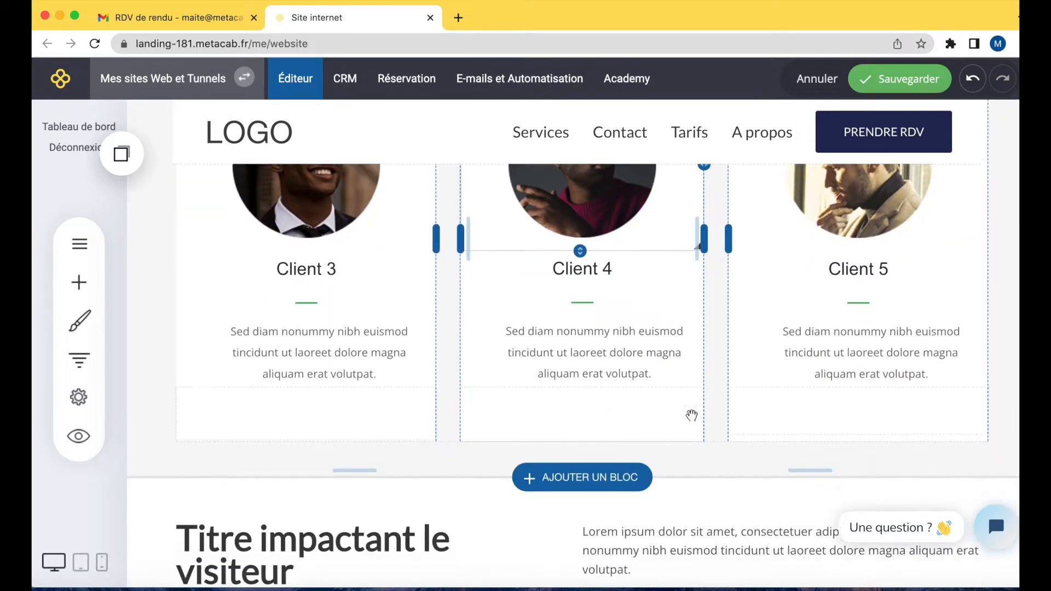
scroll(691, 415, "up", 7)
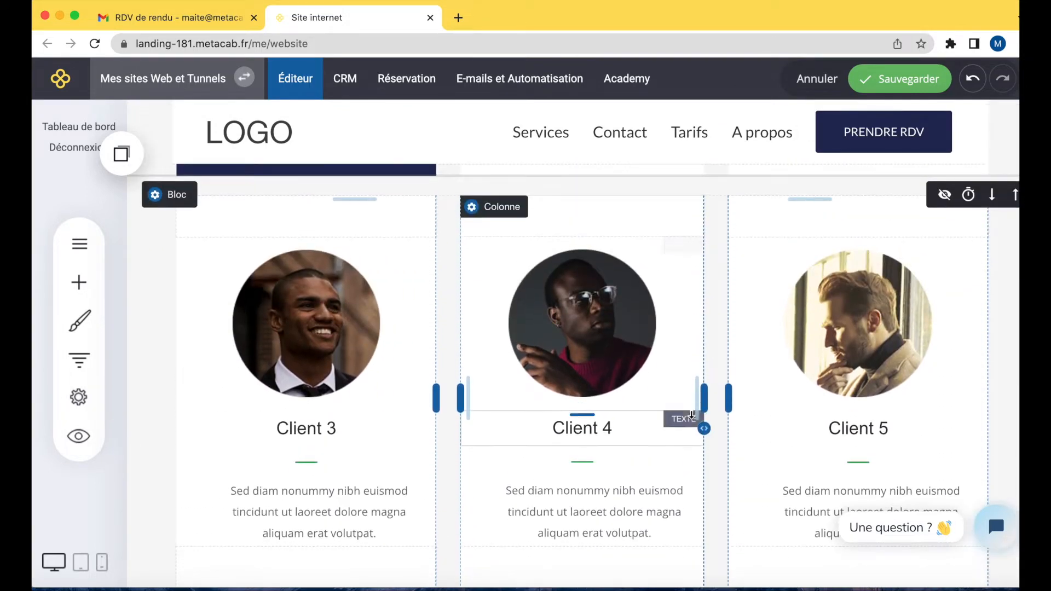
scroll(691, 416, "up", 1)
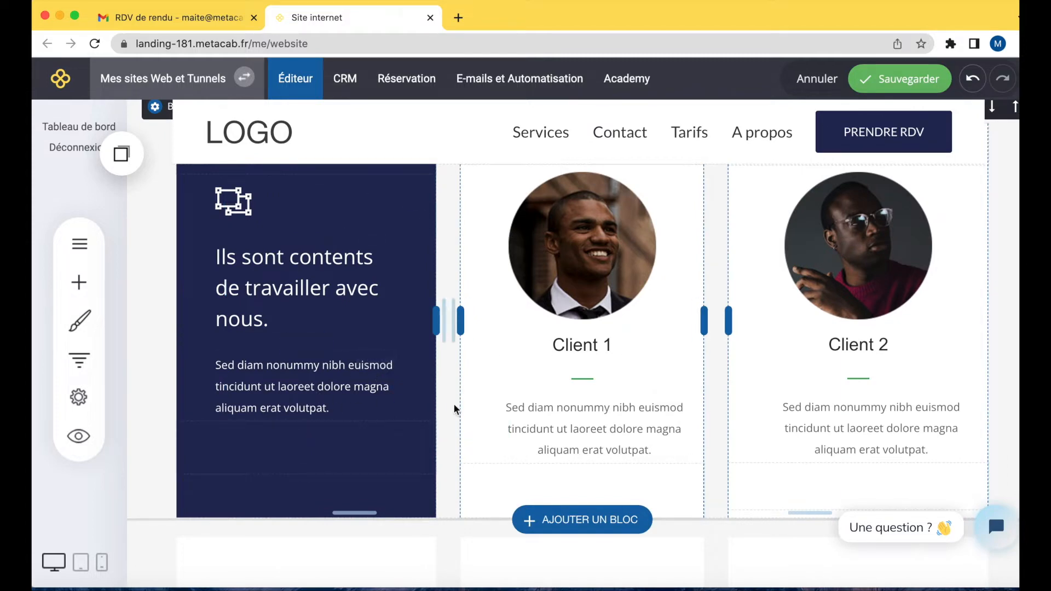
left_click(571, 241)
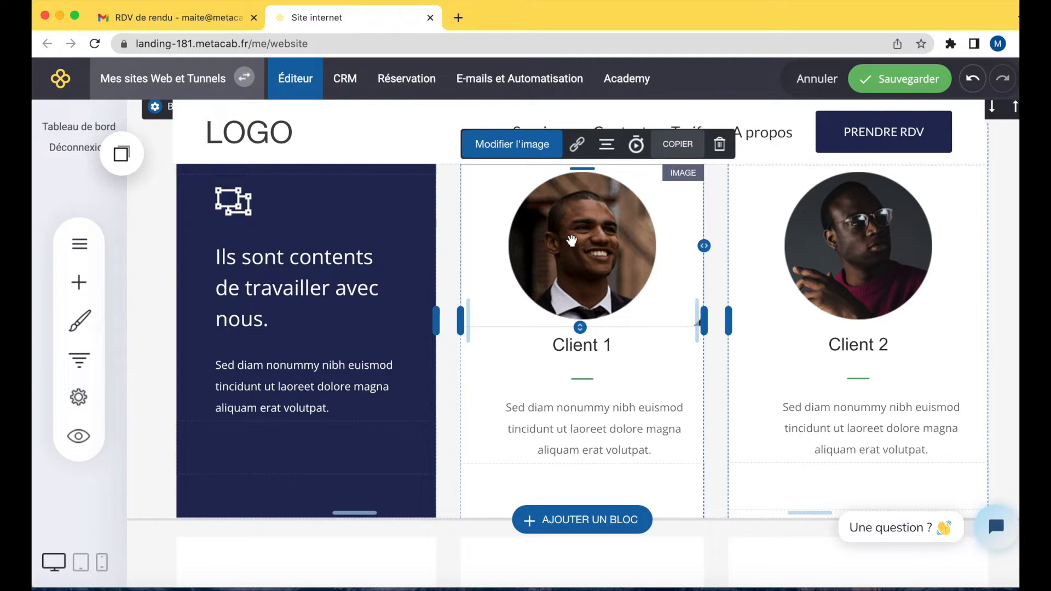
left_click(512, 145)
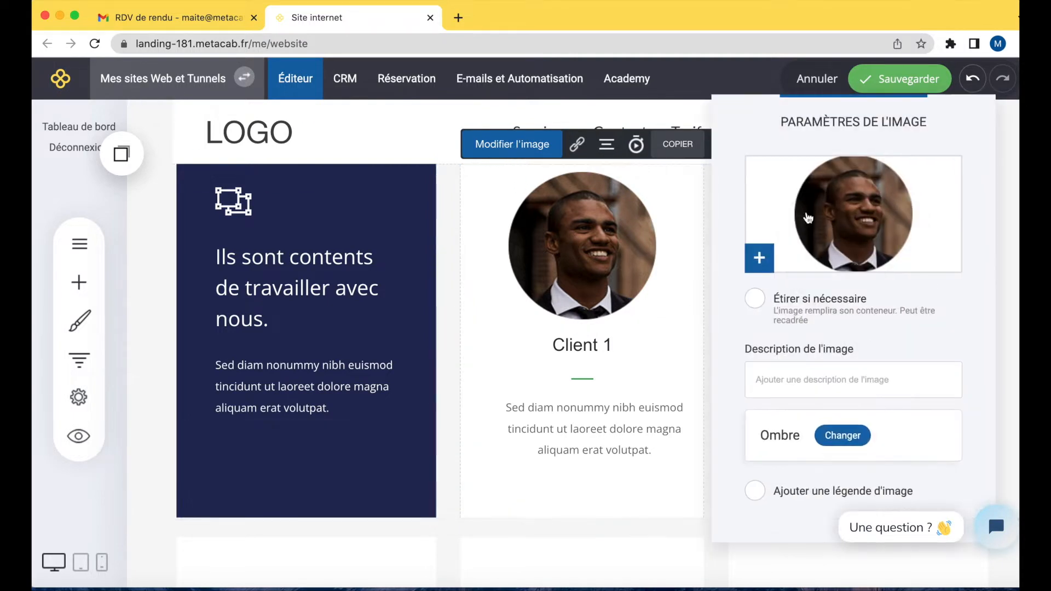
left_click(852, 218)
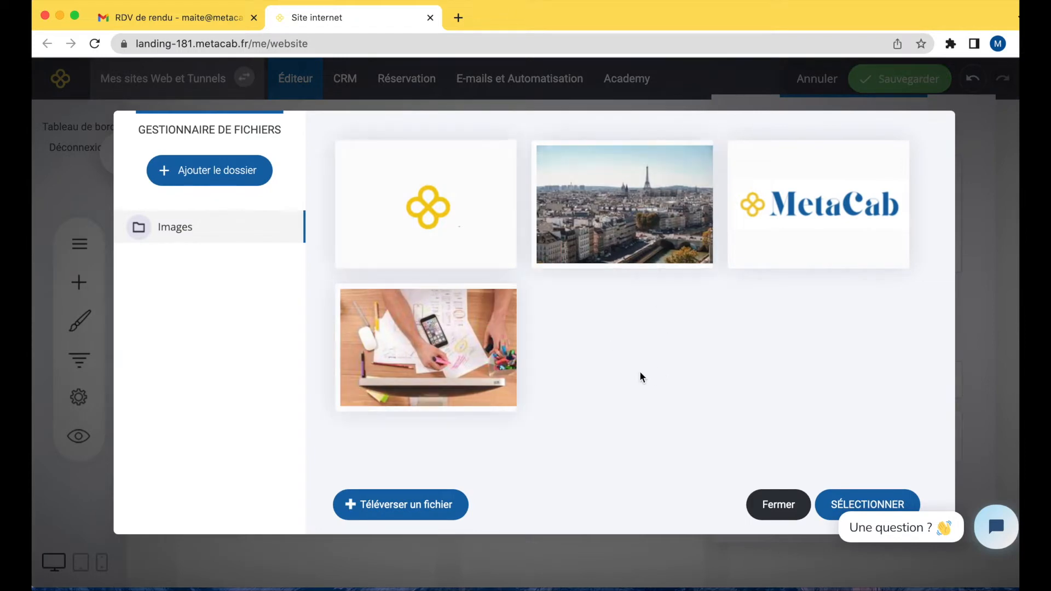
left_click(777, 506)
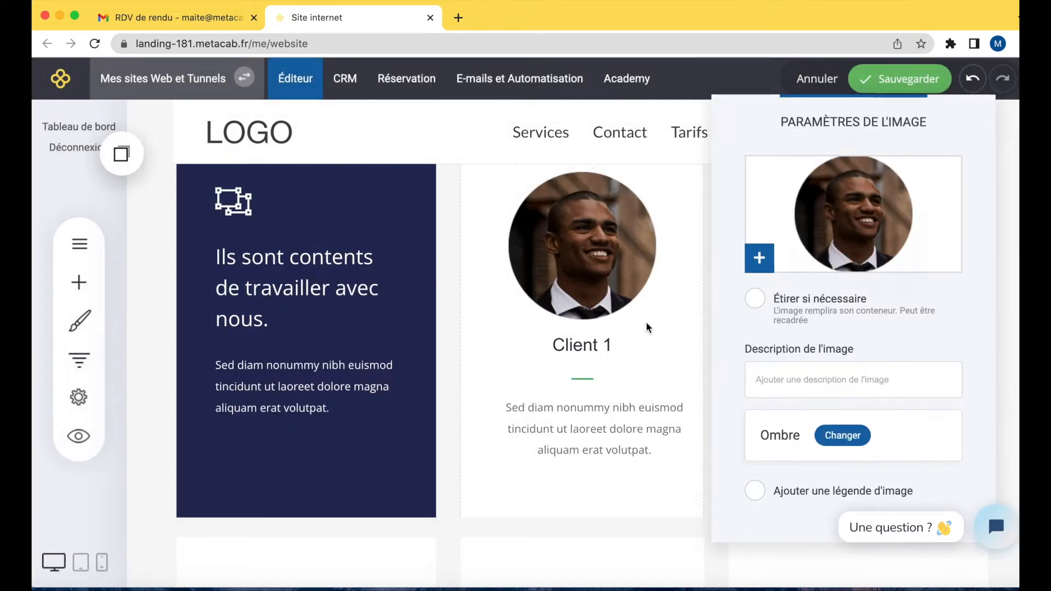
left_click(646, 322)
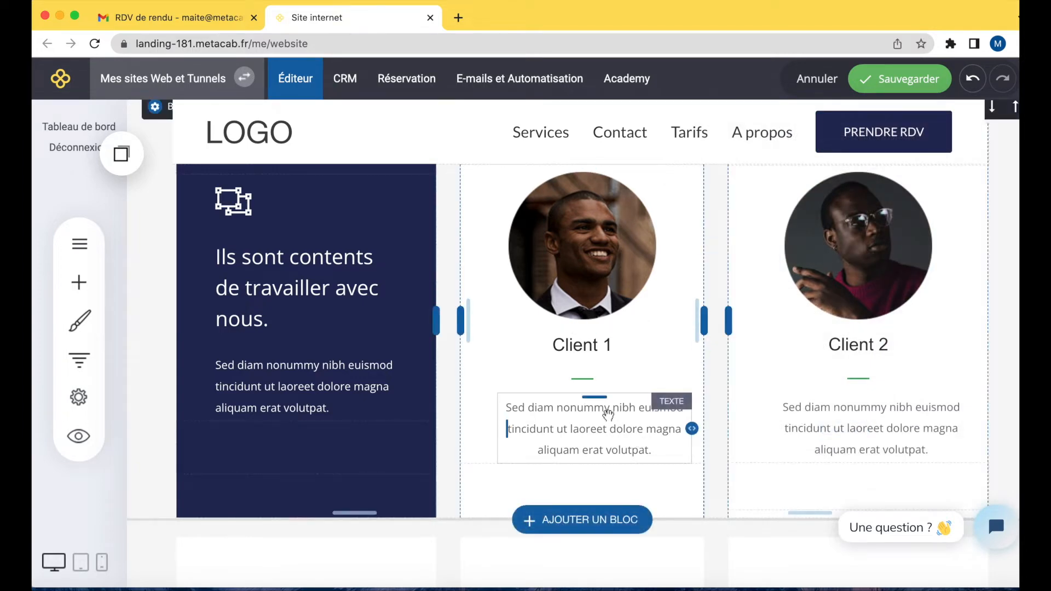
left_click(591, 351)
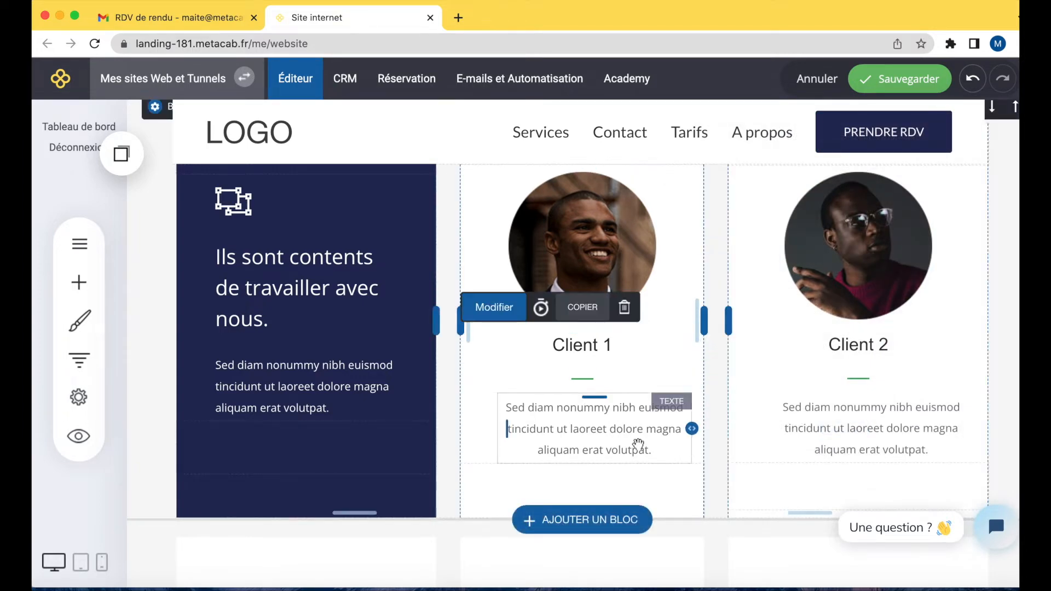
Add an empty block below the testimonials block.
scroll(637, 442, "down", 4)
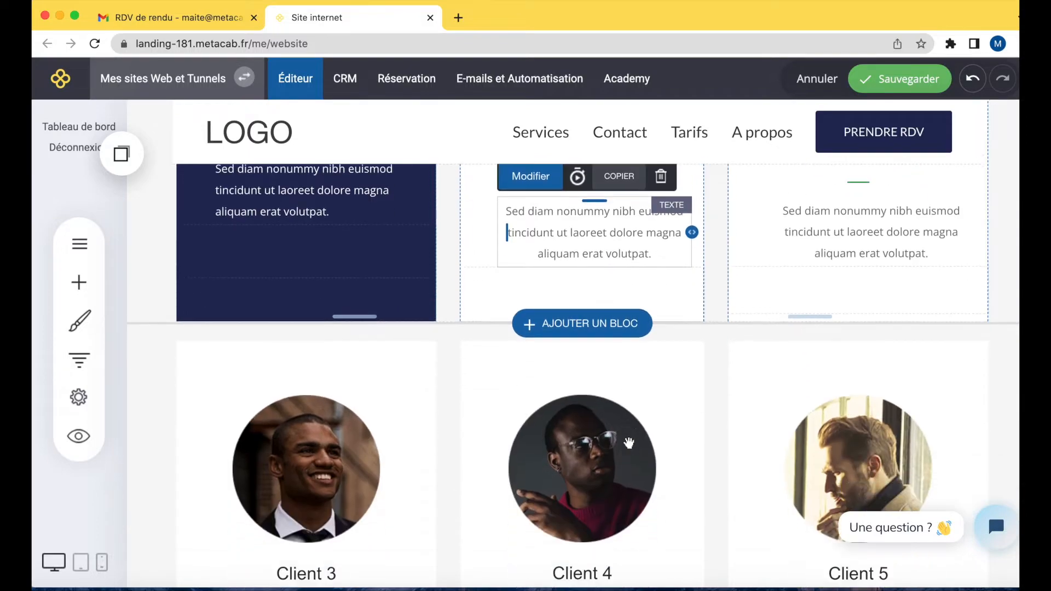
scroll(629, 444, "down", 10)
scroll(629, 443, "up", 16)
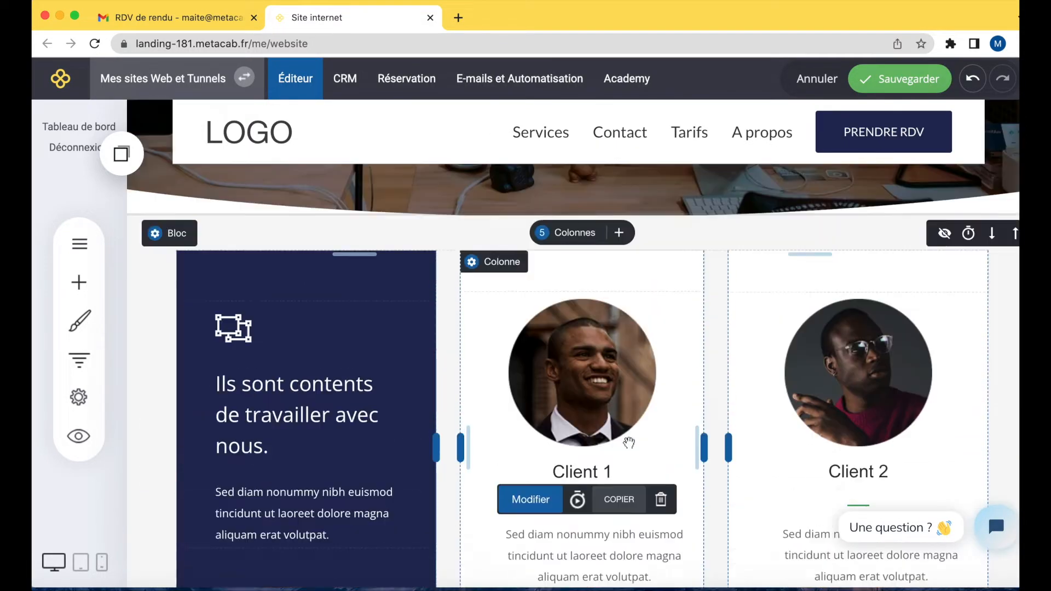
scroll(628, 443, "down", 8)
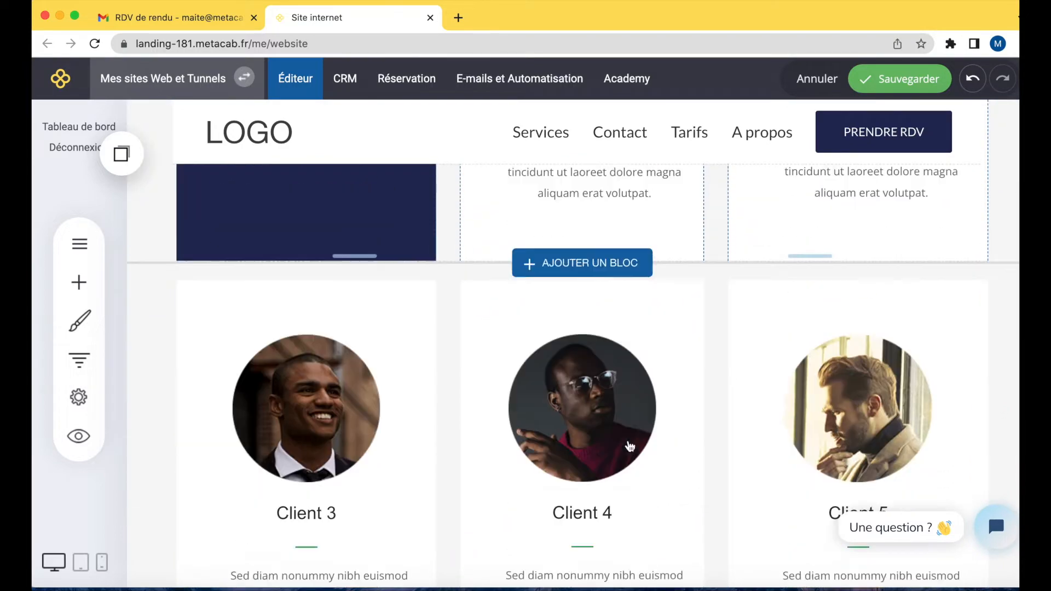
scroll(629, 446, "down", 7)
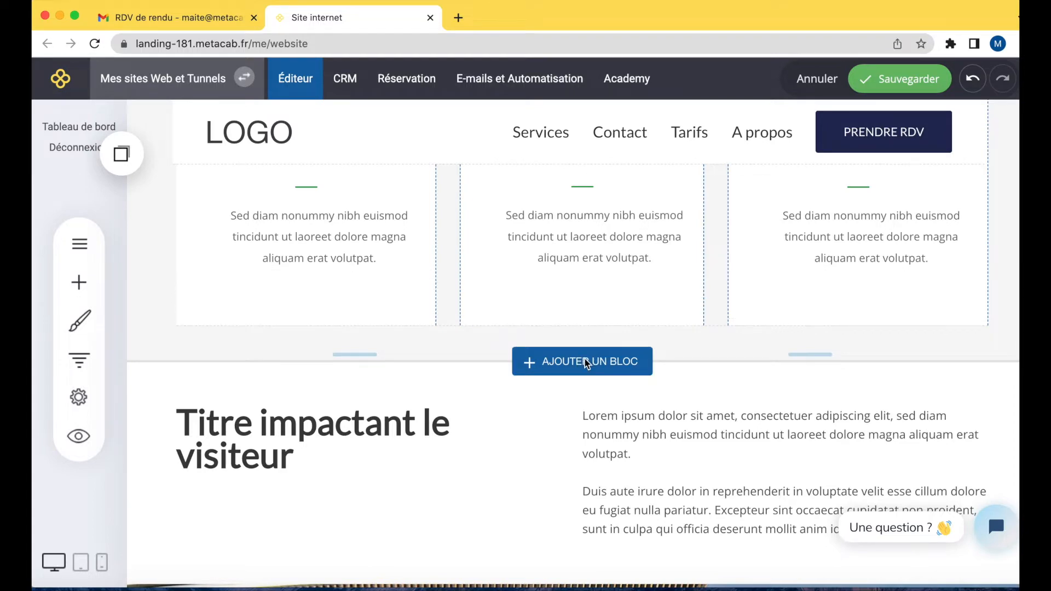
left_click(584, 361)
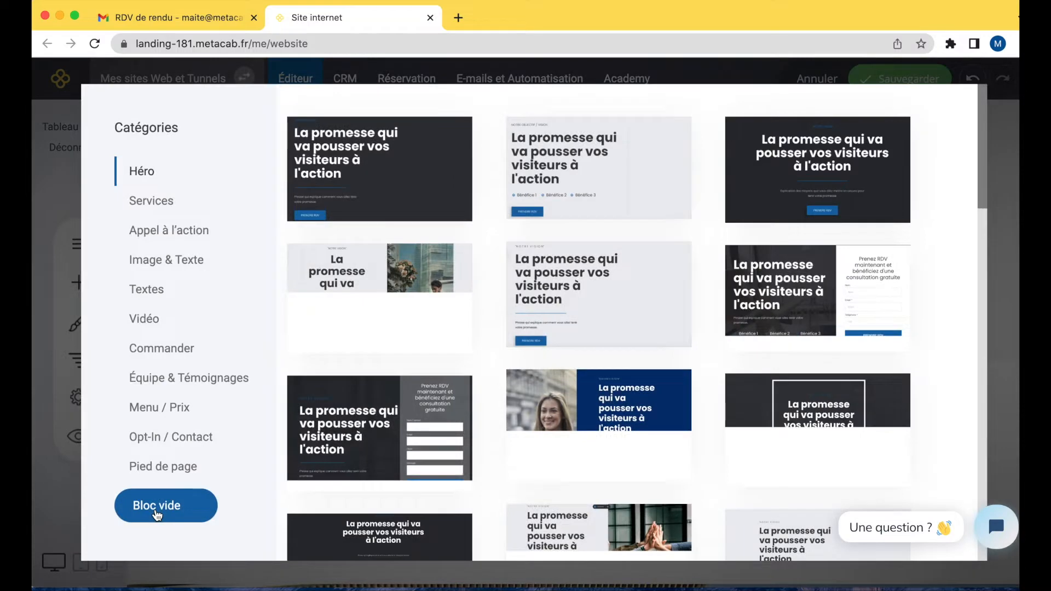
left_click(157, 514)
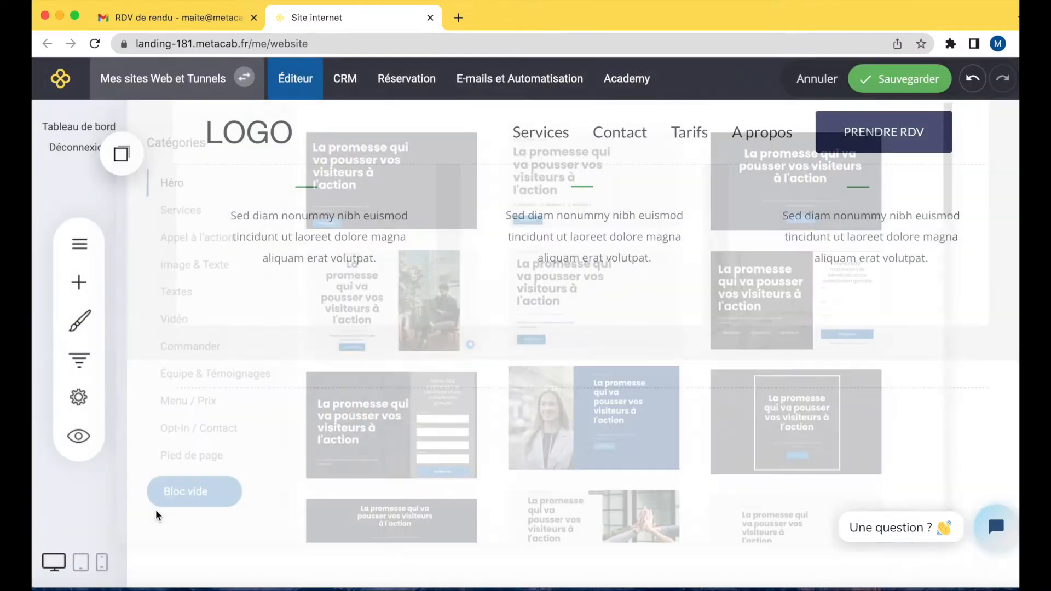
Try to add a Slider widget into the new empty block.
scroll(273, 380, "down", 5)
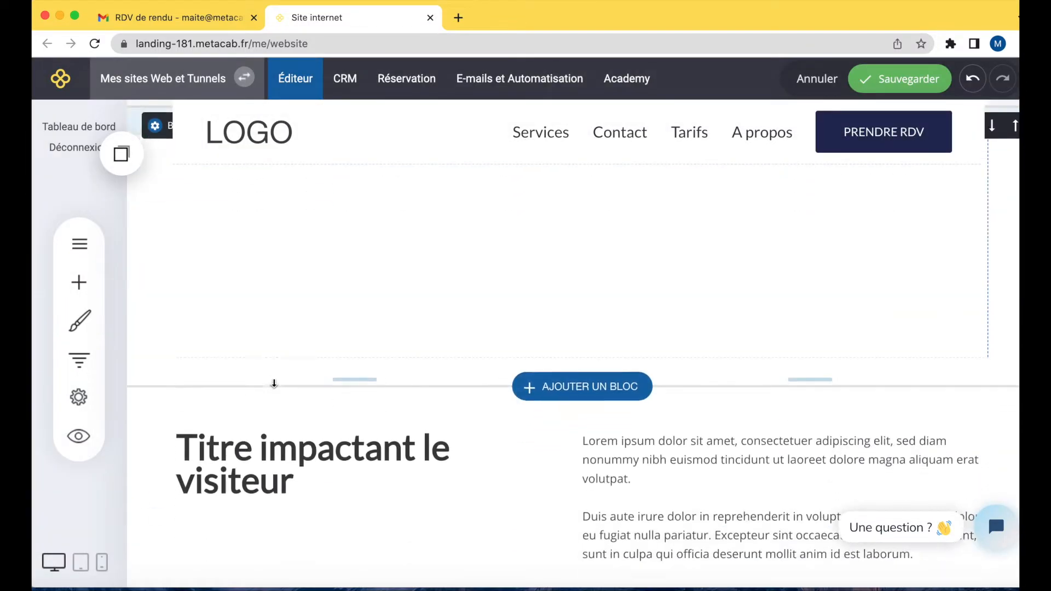
left_click(80, 283)
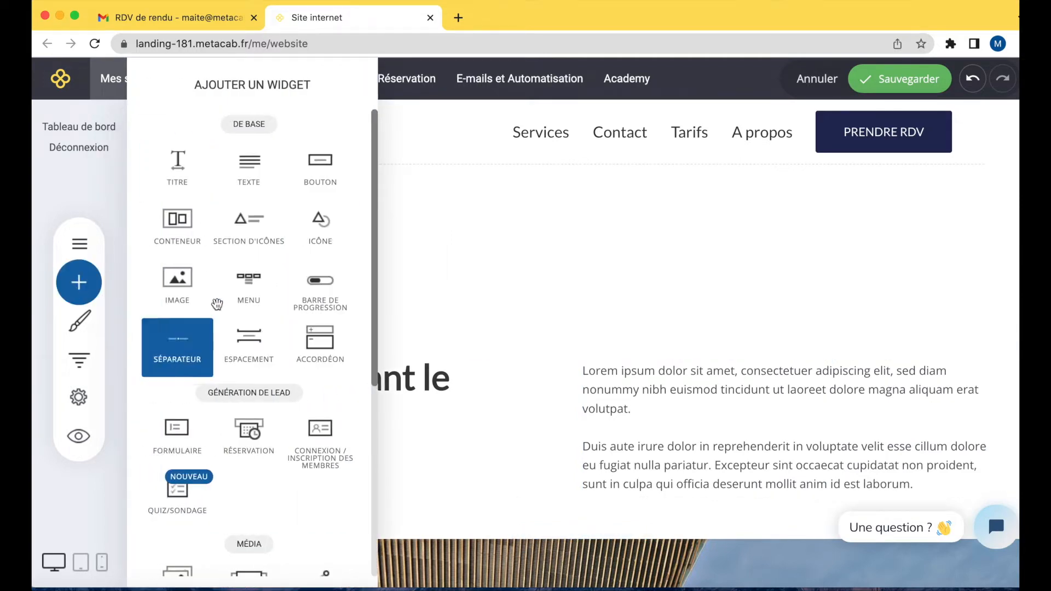
scroll(238, 320, "down", 2)
scroll(238, 320, "down", 3)
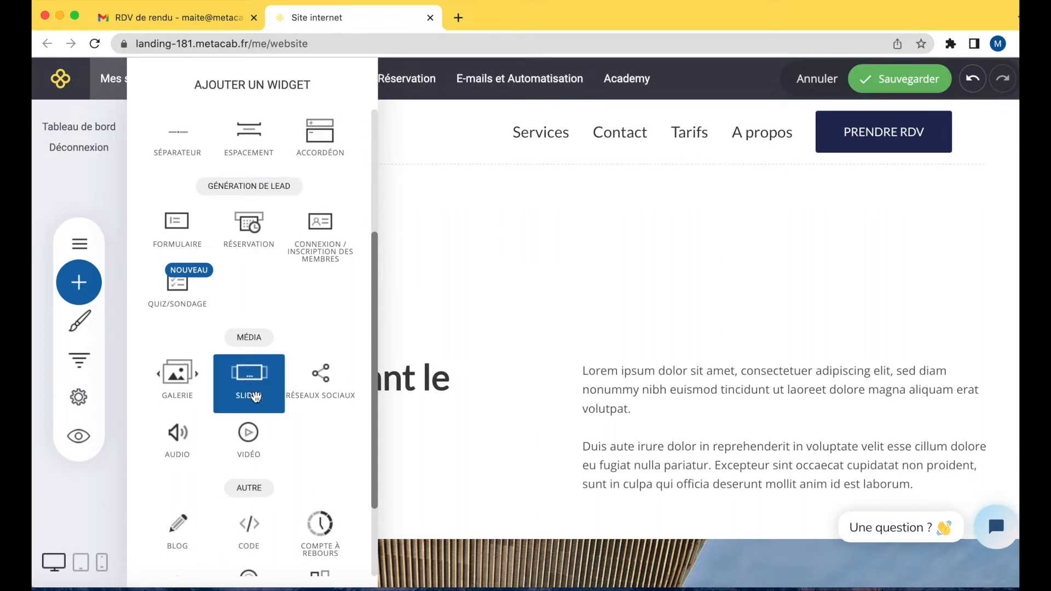
mouse_move(240, 381)
left_mouse_down()
mouse_move(490, 275)
mouse_move(668, 274)
mouse_move(680, 497)
left_mouse_up()
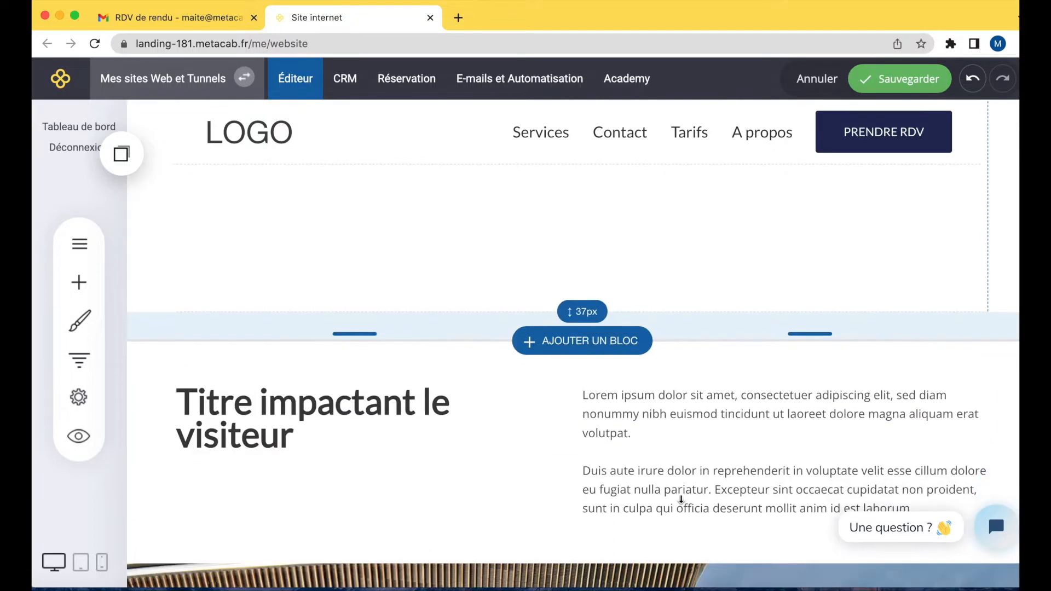
scroll(681, 499, "up", 4)
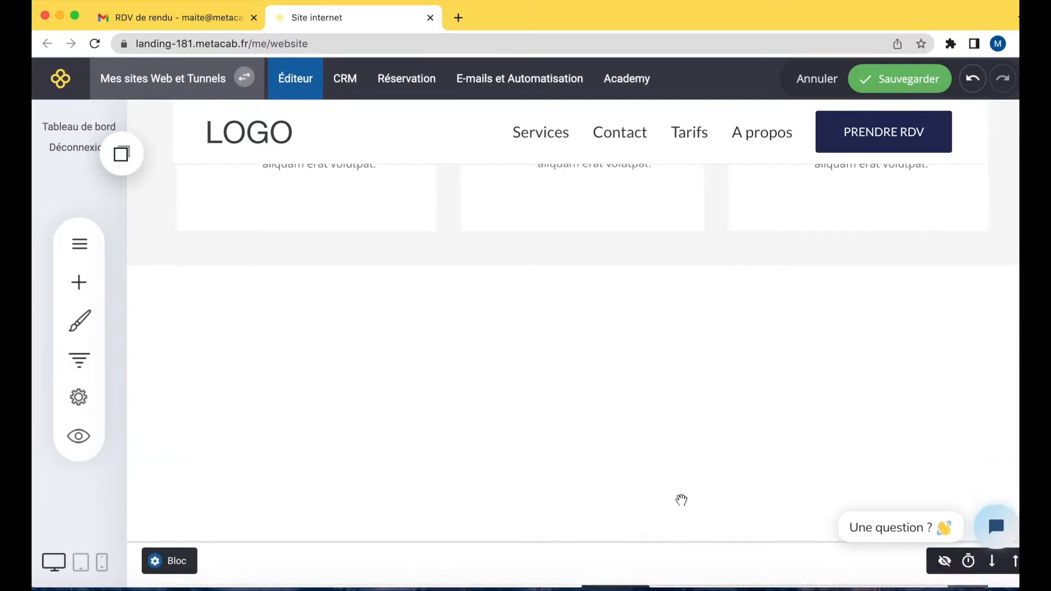
scroll(680, 499, "down", 1)
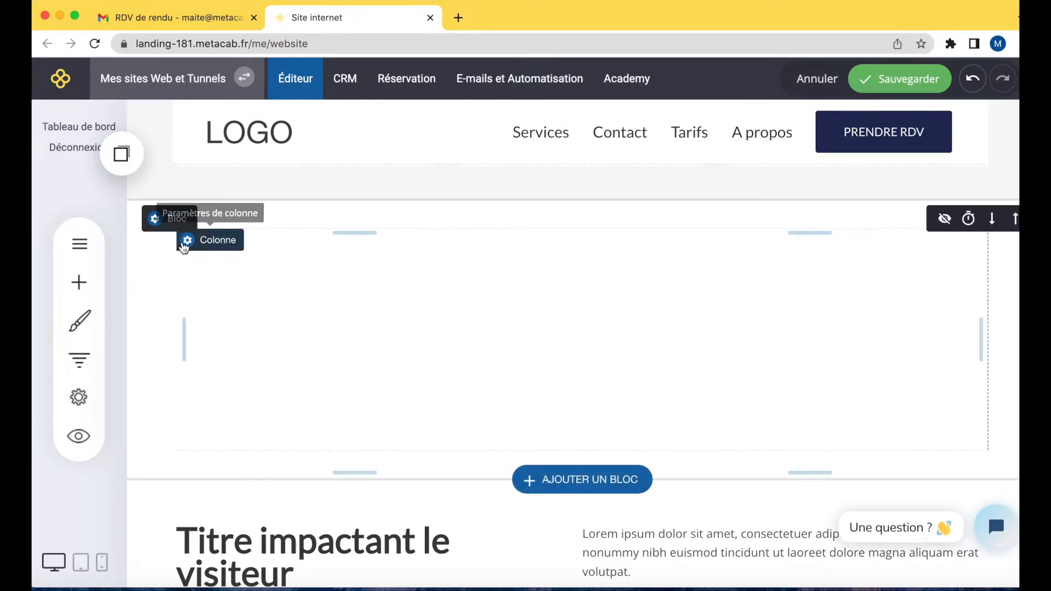
Split the new empty block into three columns.
scroll(353, 289, "up", 2)
scroll(353, 284, "up", 6)
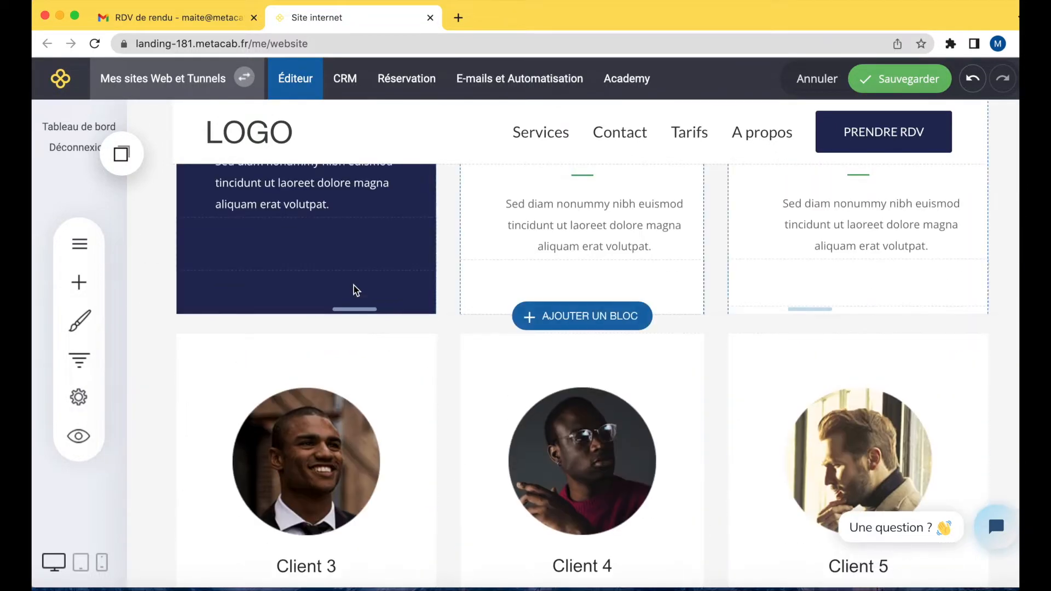
scroll(353, 284, "down", 8)
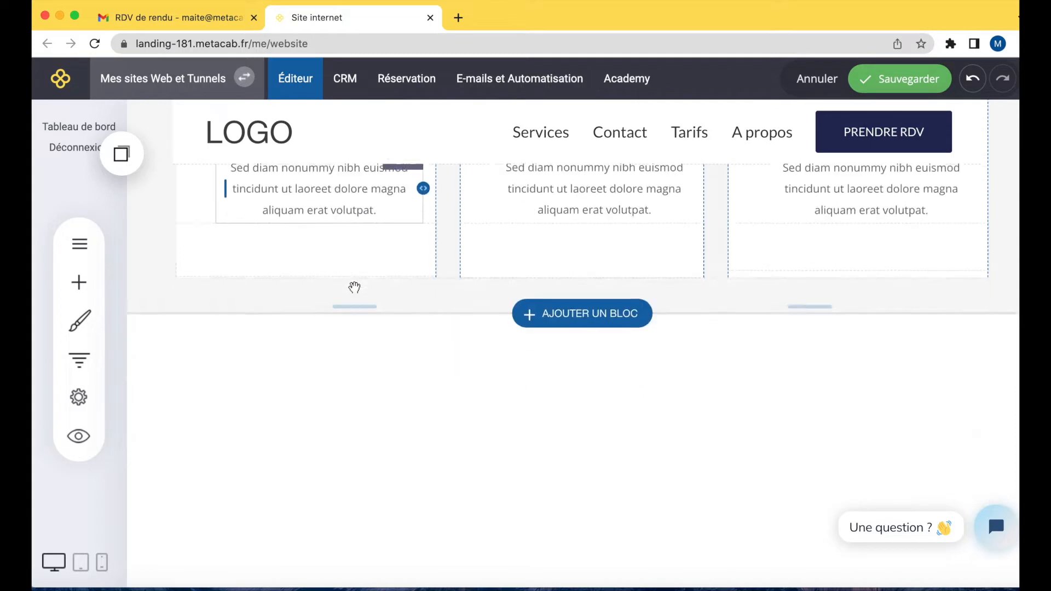
left_click(215, 216)
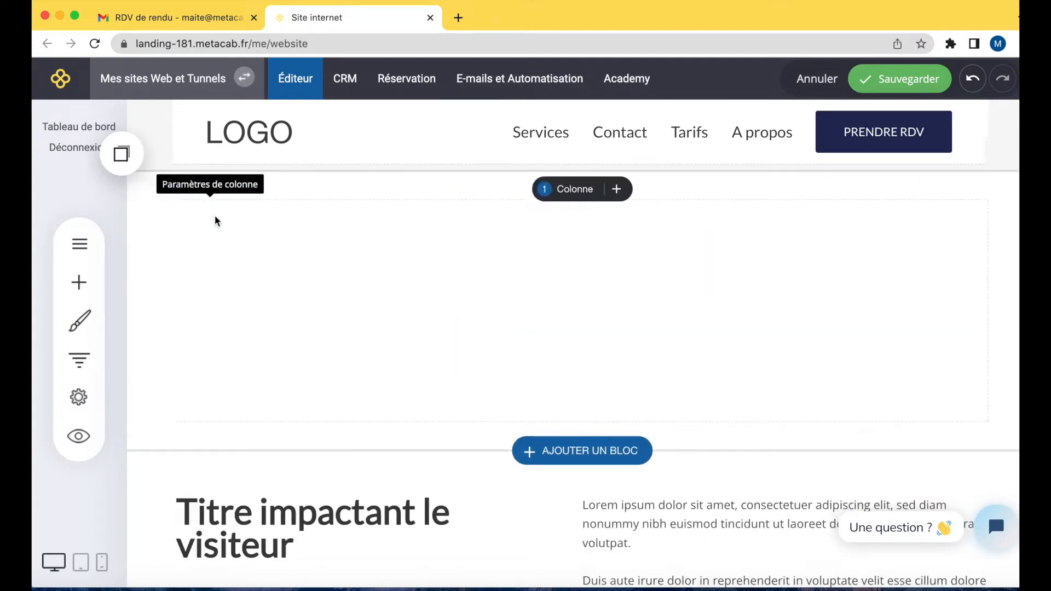
mouse_move(572, 197)
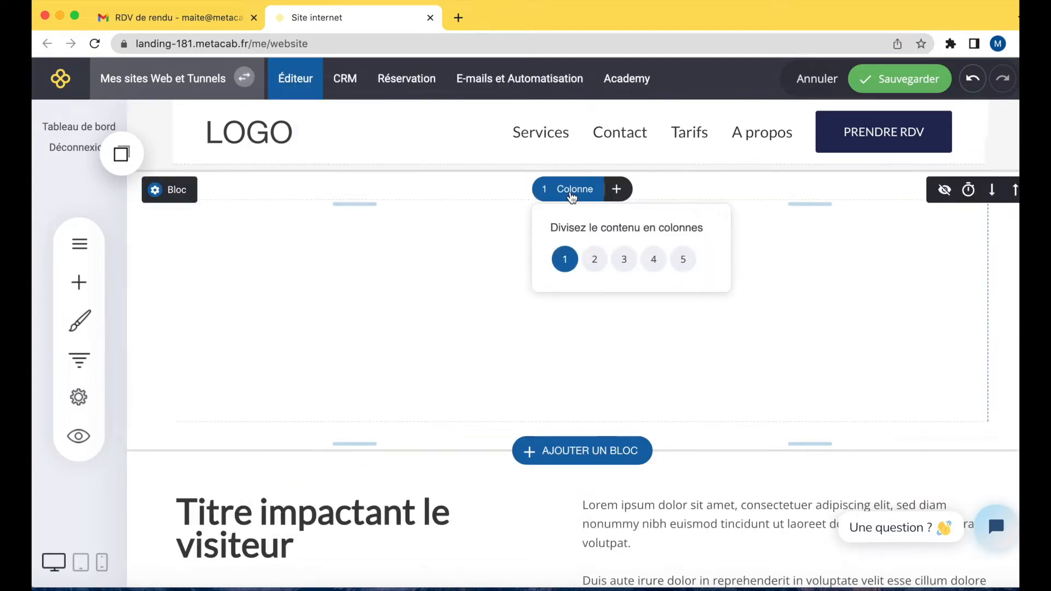
left_click(624, 264)
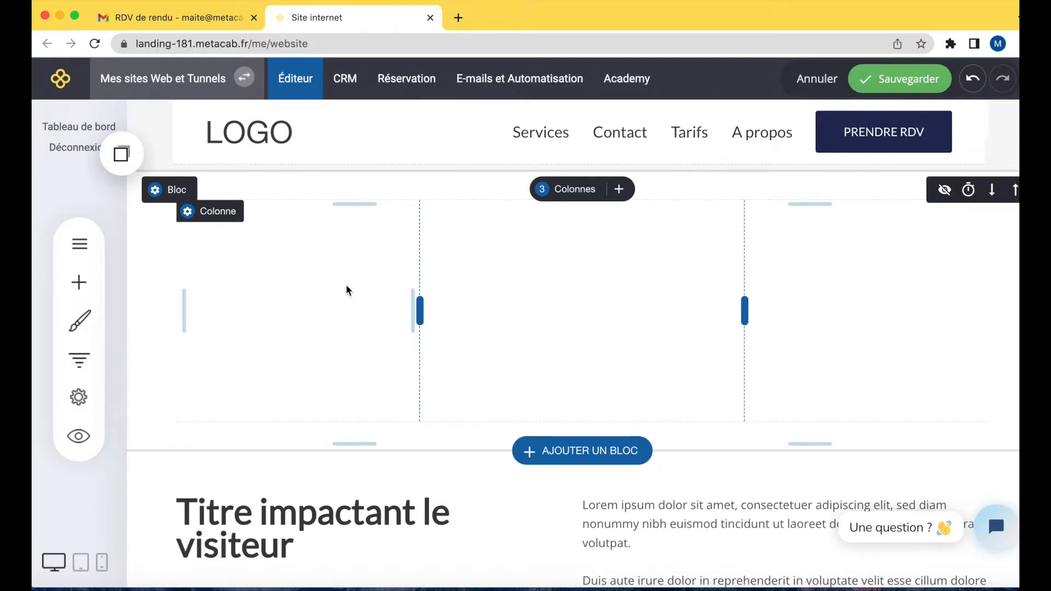
Insert a Slider widget from the media widgets into the first column of the block.
left_click(79, 282)
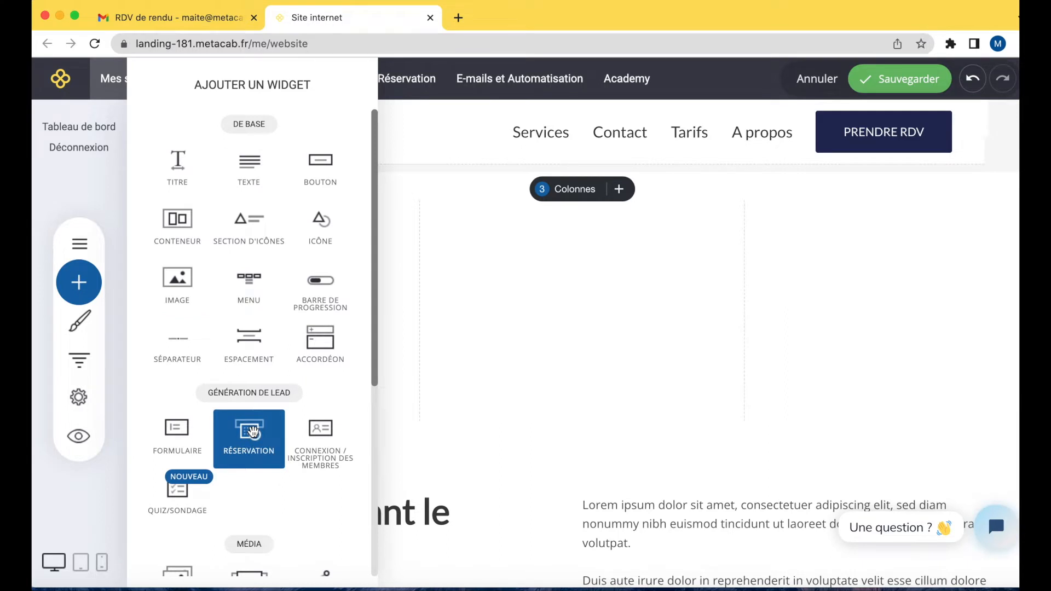
scroll(251, 430, "down", 5)
left_click_drag(245, 421, 302, 297)
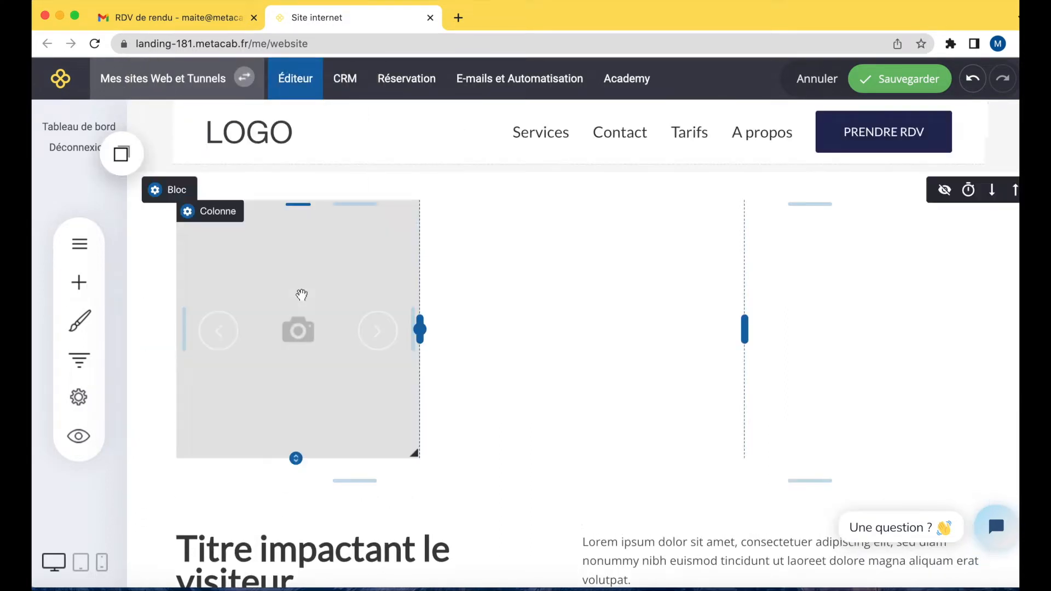
Open the slide background editor and add an image layer using the MetaCab logo image.
left_click(461, 227)
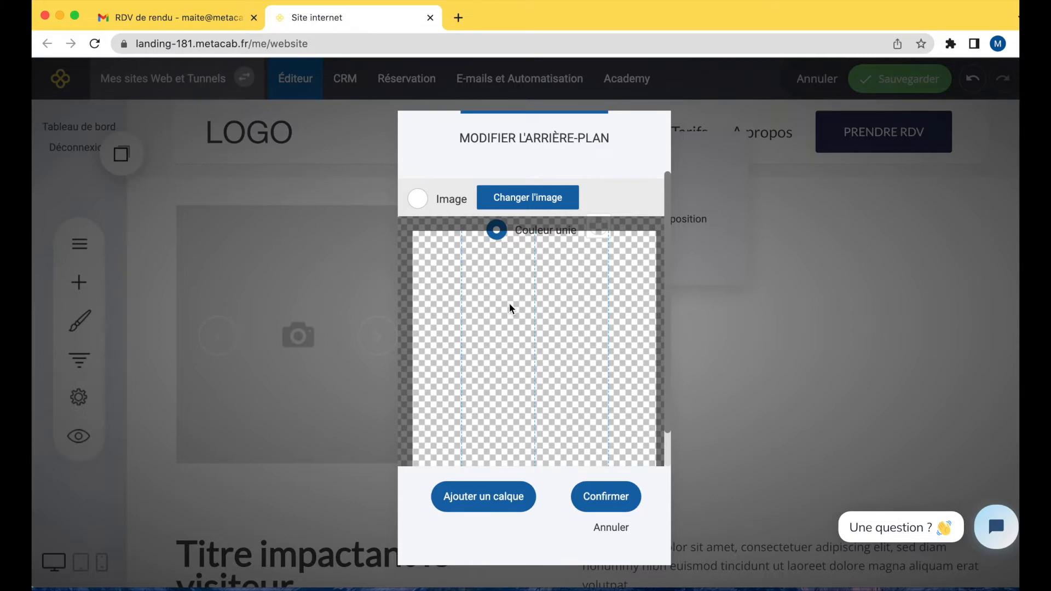
left_click(474, 501)
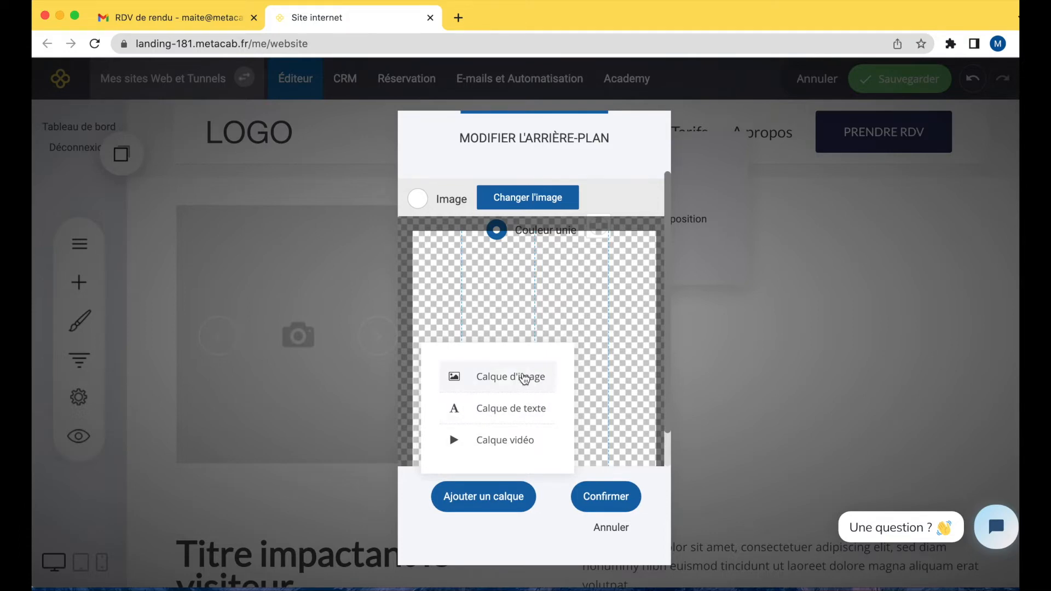
left_click(524, 377)
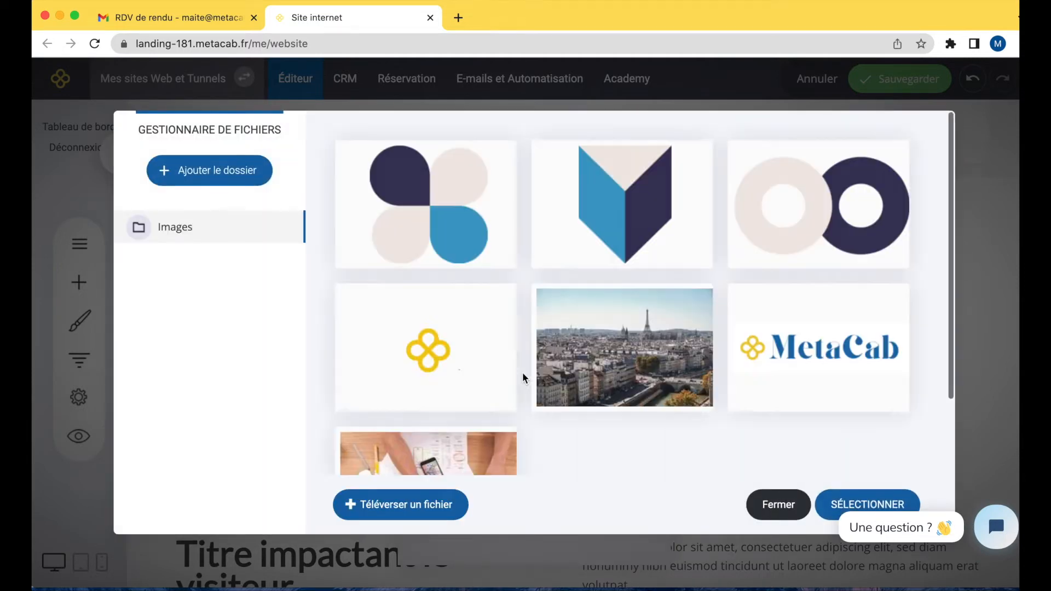
mouse_move(458, 365)
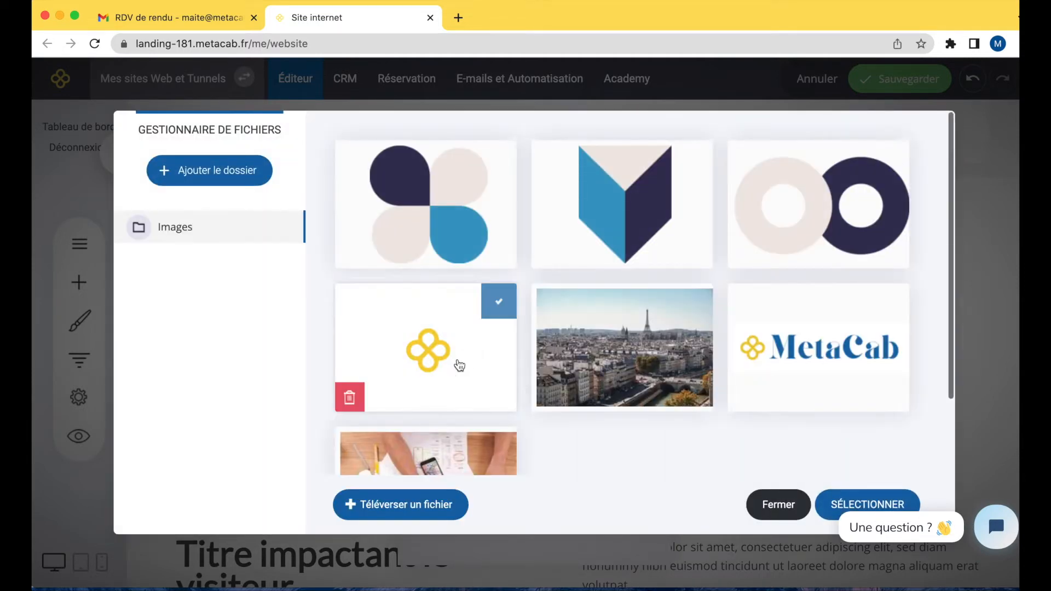
mouse_move(800, 356)
left_click(800, 356)
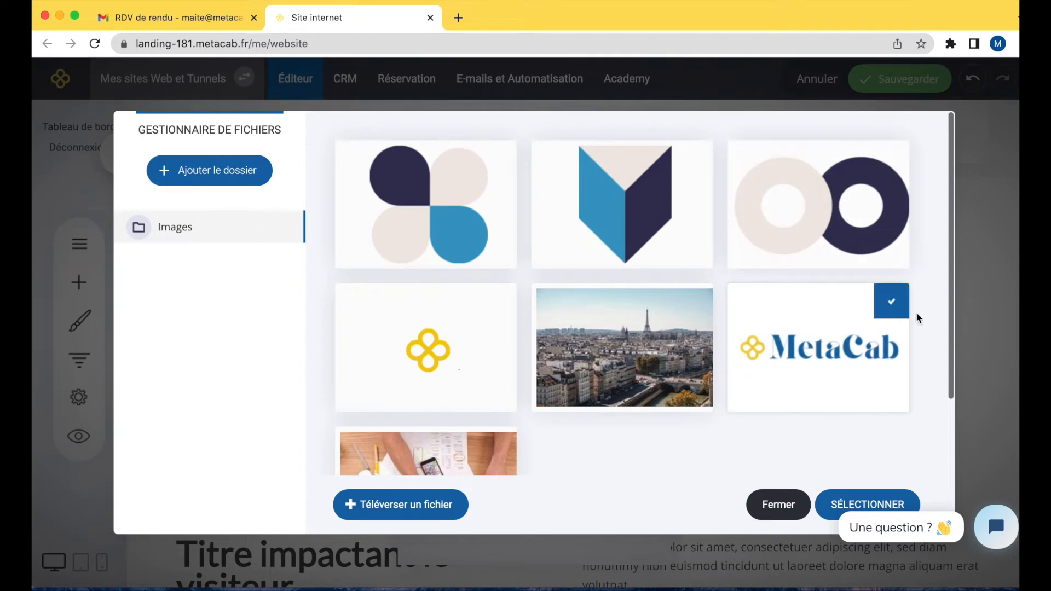
left_click(829, 509)
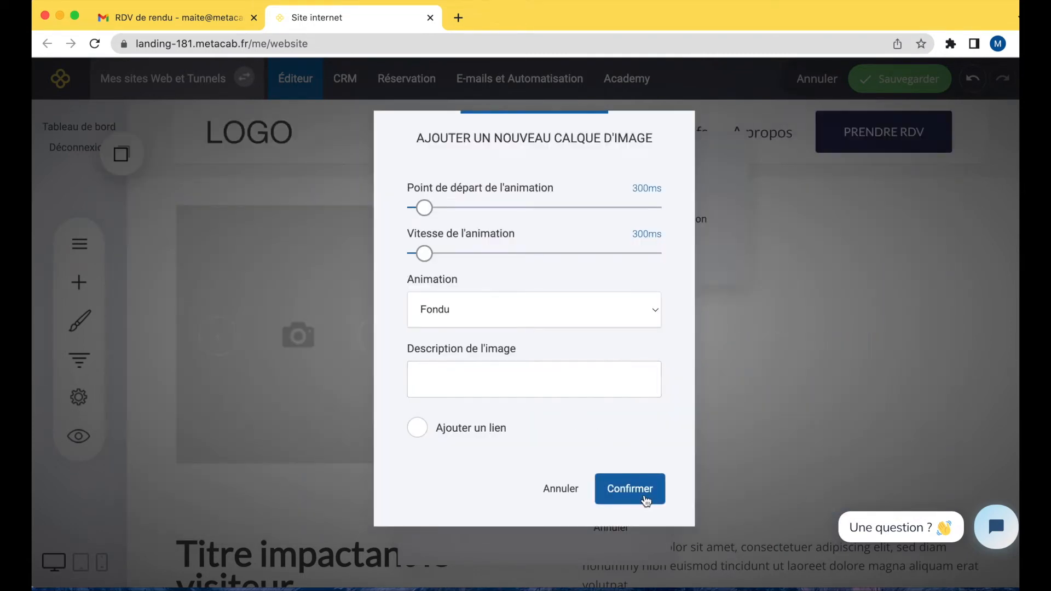
left_click(648, 500)
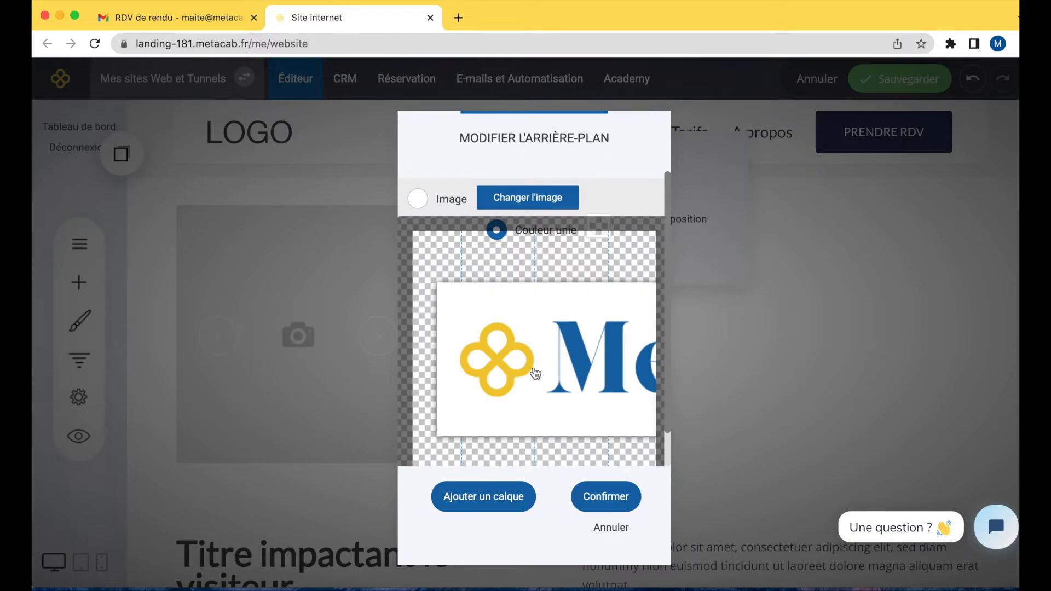
Resize the logo layer and position it centred near the top of the slide.
left_click_drag(537, 375, 497, 321)
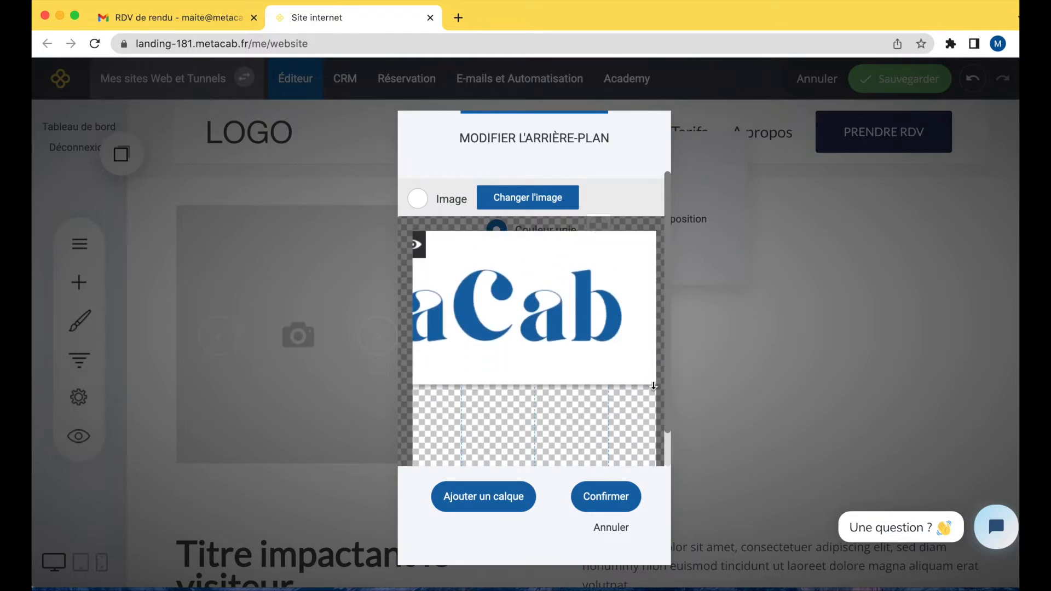
left_click_drag(638, 328, 666, 356)
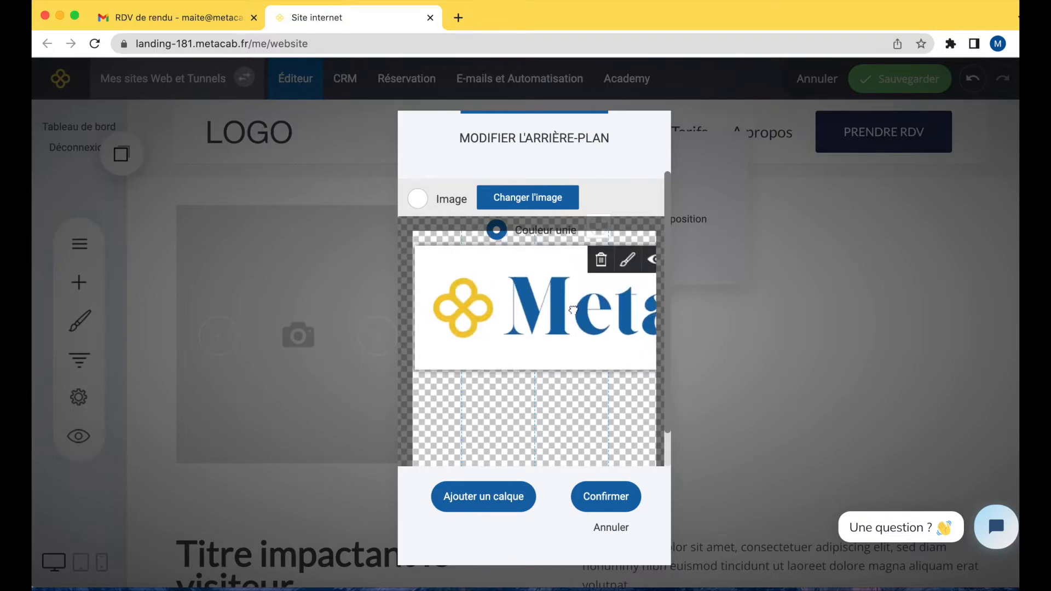
left_click_drag(422, 368, 438, 285)
left_click_drag(511, 282, 566, 281)
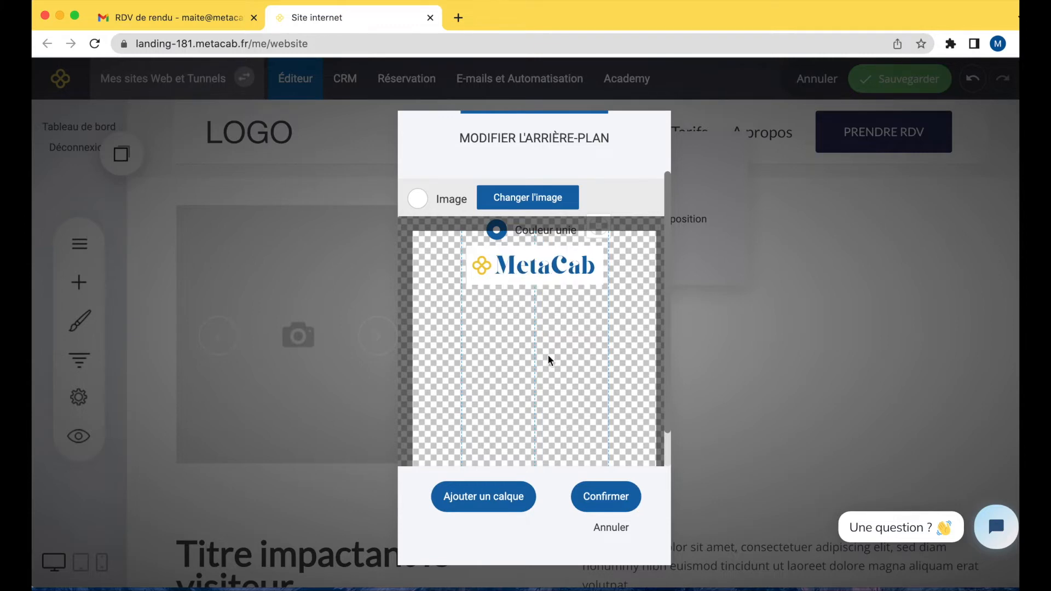
Add a text layer and paste the testimonial: client name, role Gestionnaire de camping, and quote.
left_click(470, 508)
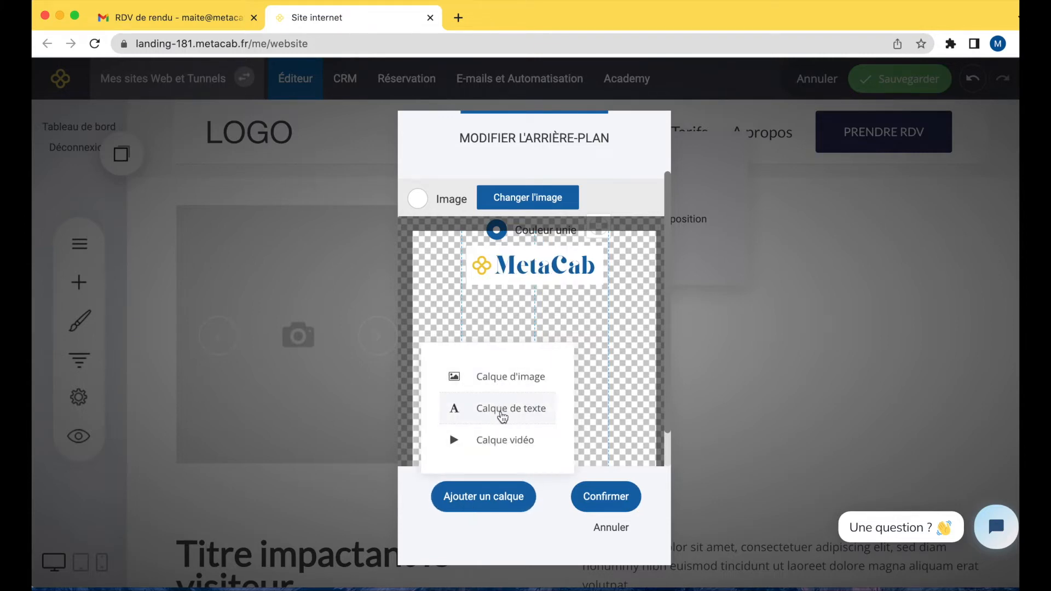
left_click(501, 411)
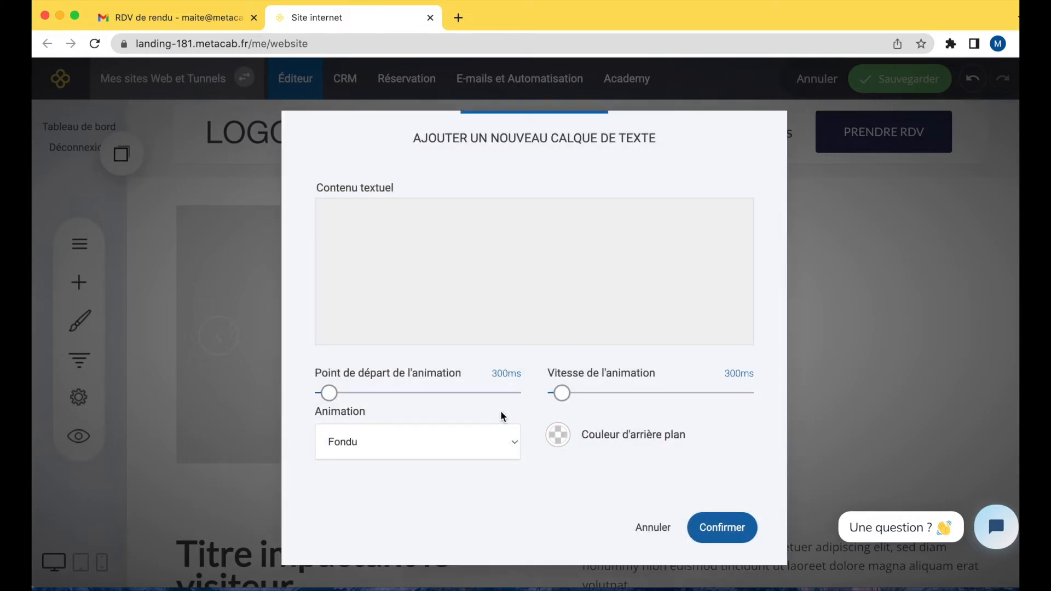
left_click(428, 273)
type("Patrick Chirac  Gestionnaire de camping    J'ai adoré travaillé avec le cabinet Premium. M X m'a parfaitement accompagné.")
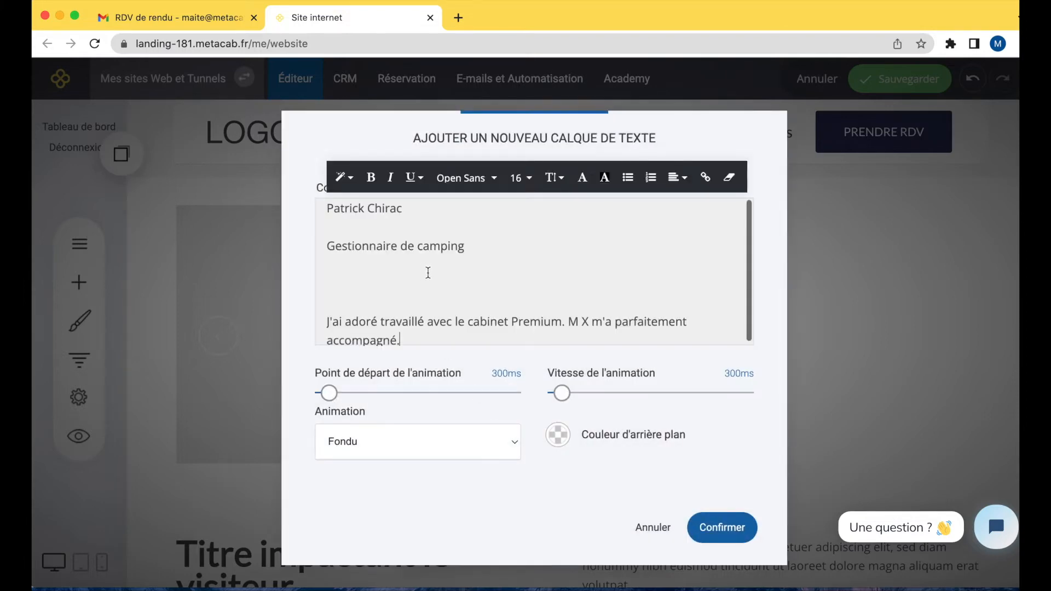
Remove the extra blank lines in the testimonial text and centre-align all of it.
left_click(383, 304)
key("BackSpace")
key("BackSpace")
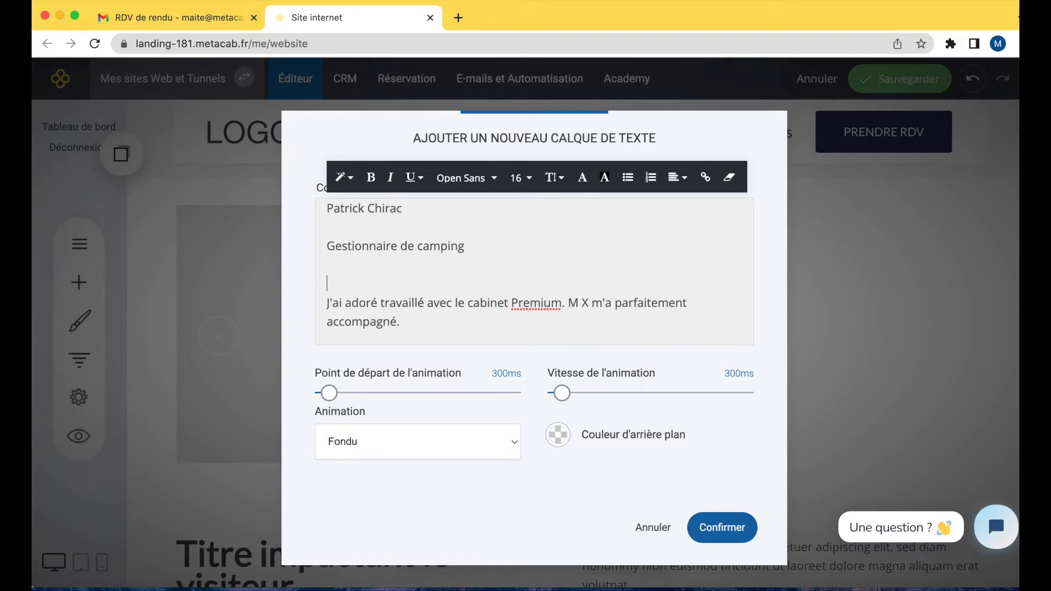
key("BackSpace")
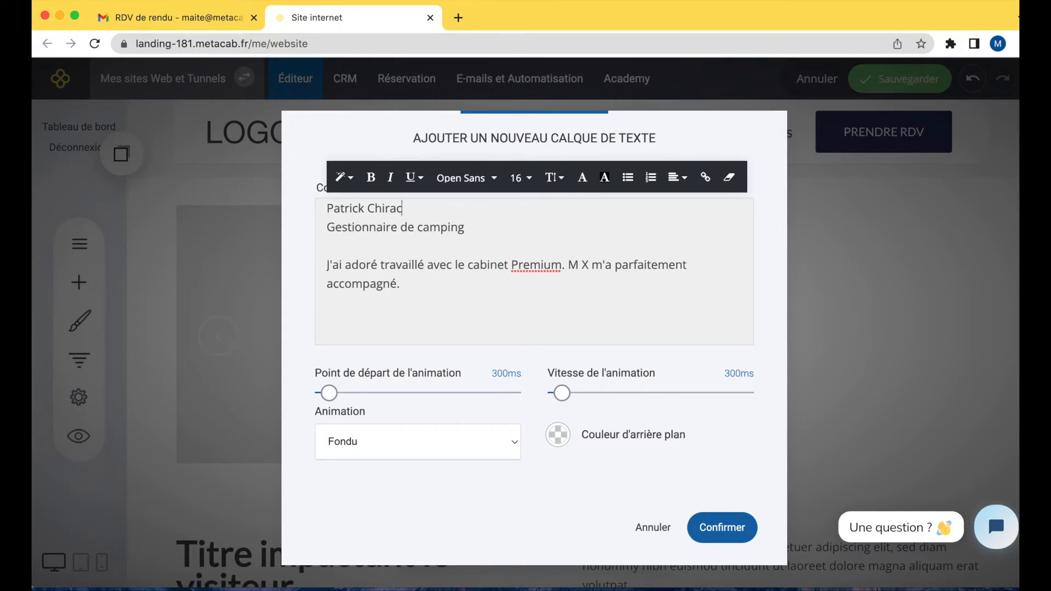
left_click_drag(426, 289, 340, 197)
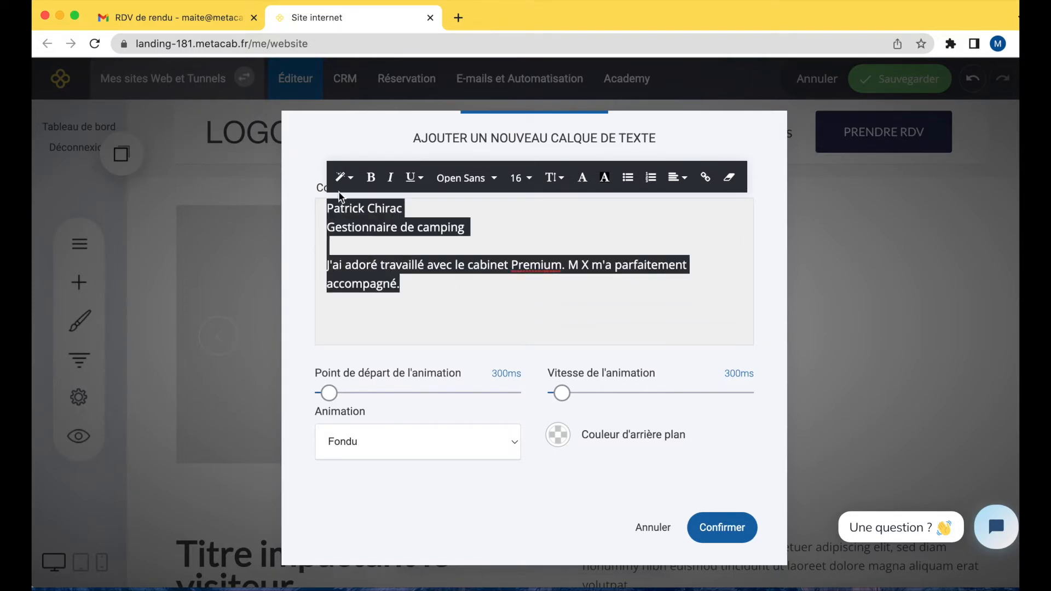
left_click(677, 176)
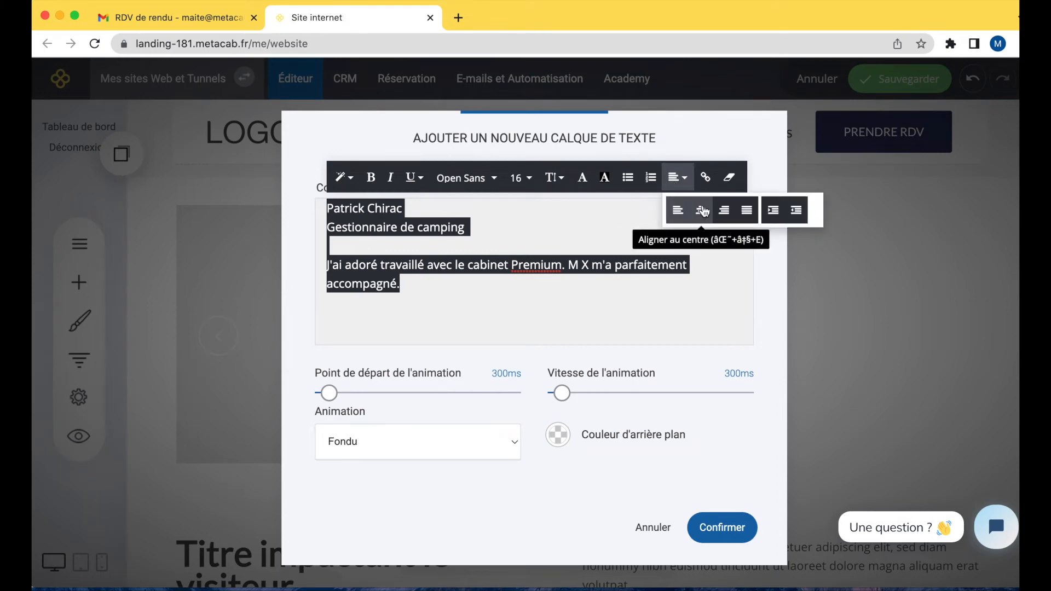
left_click(704, 209)
Set the client name and job-title lines to the Lucida Grande font.
left_click(564, 266)
left_click_drag(628, 231, 473, 207)
left_click(465, 178)
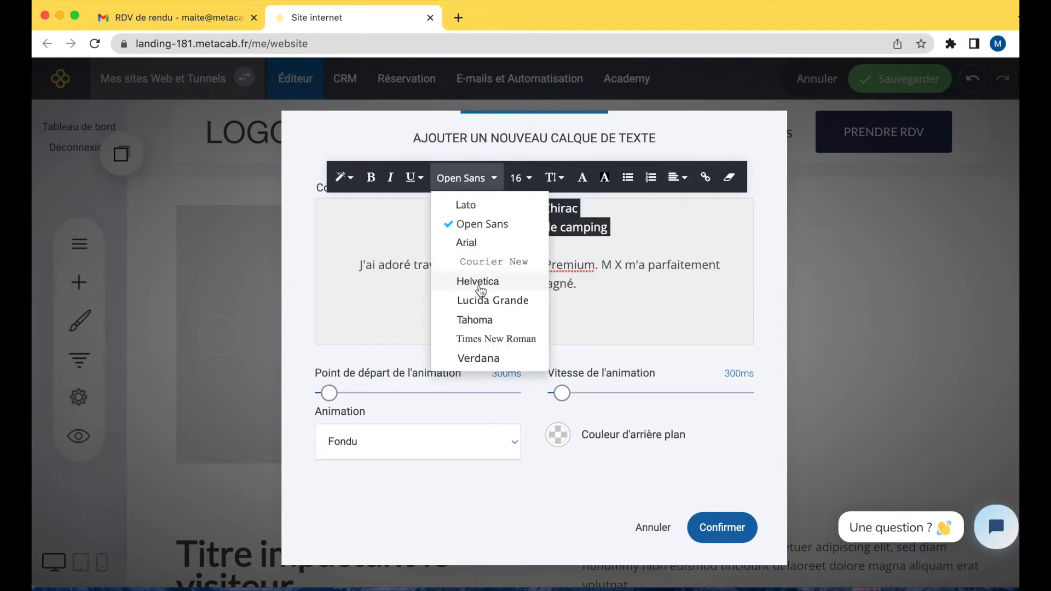
left_click(483, 308)
Make the client name bold at size 20 and confirm the text layer.
left_click(633, 267)
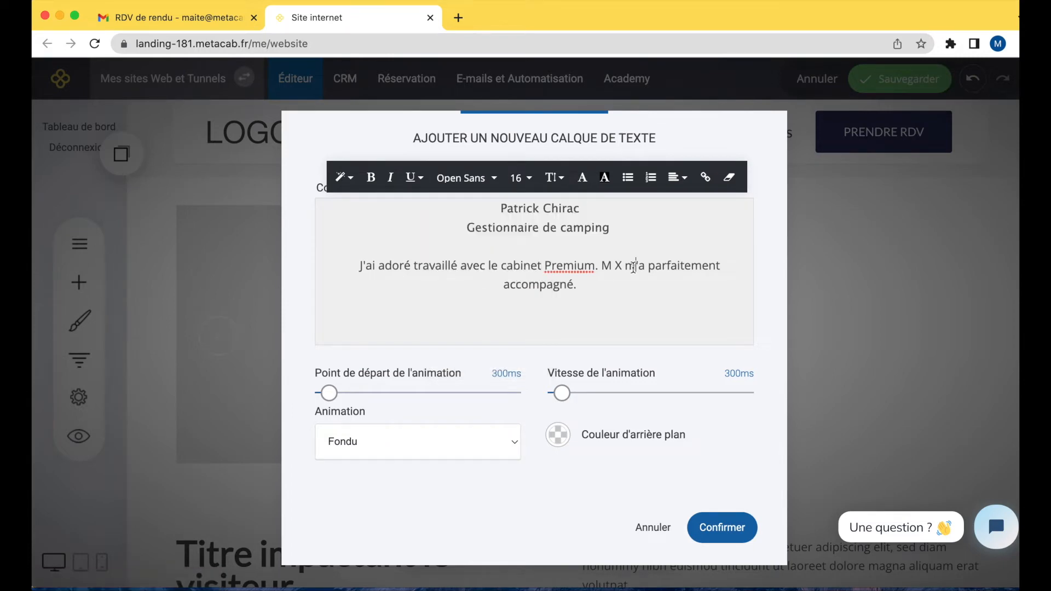
left_click_drag(585, 213, 496, 210)
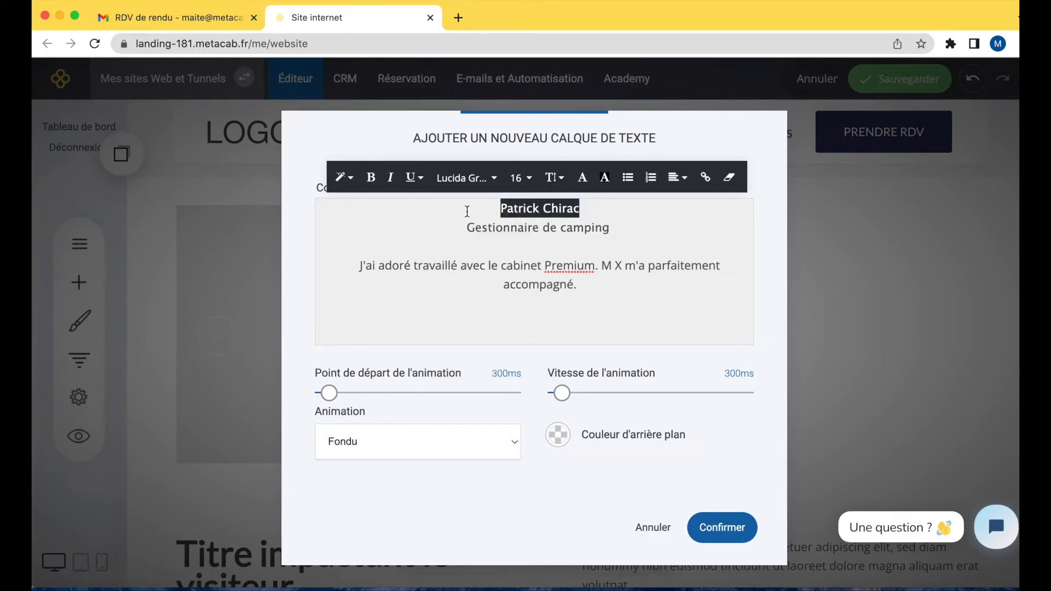
left_click(370, 176)
left_click(521, 177)
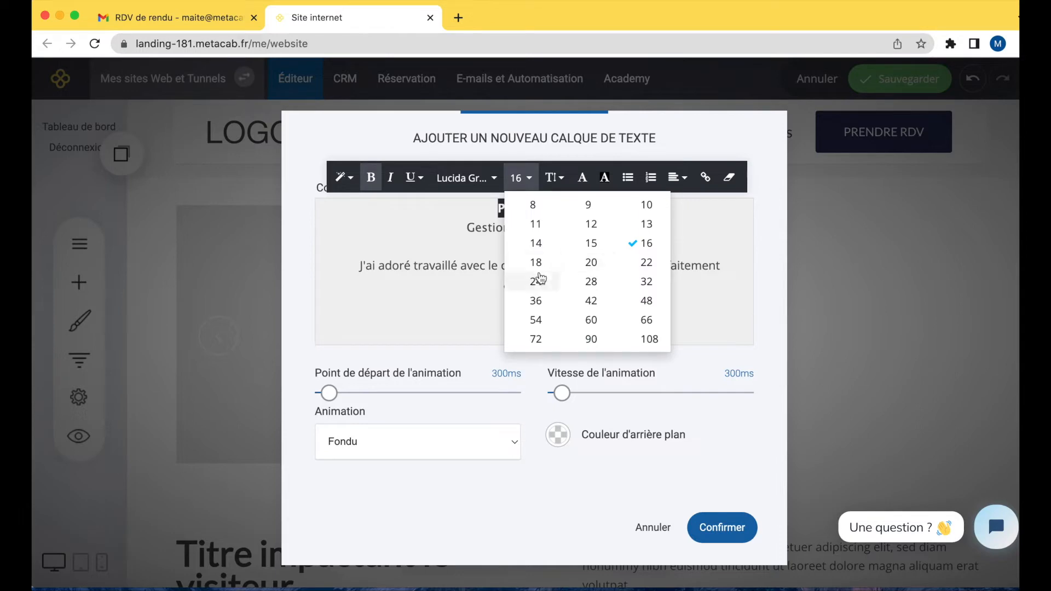
left_click(579, 263)
left_click(675, 232)
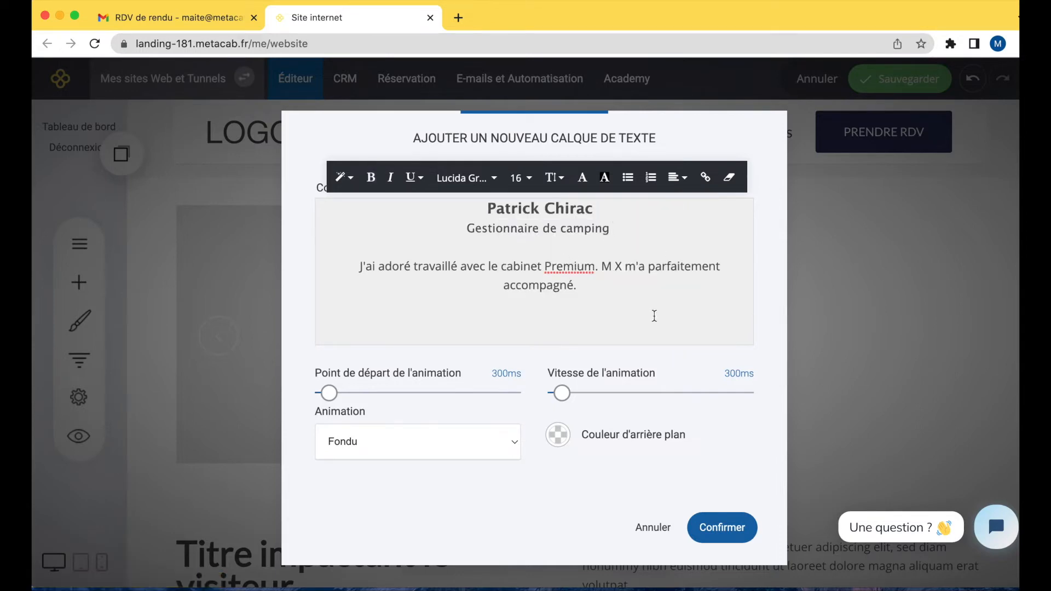
left_click(736, 528)
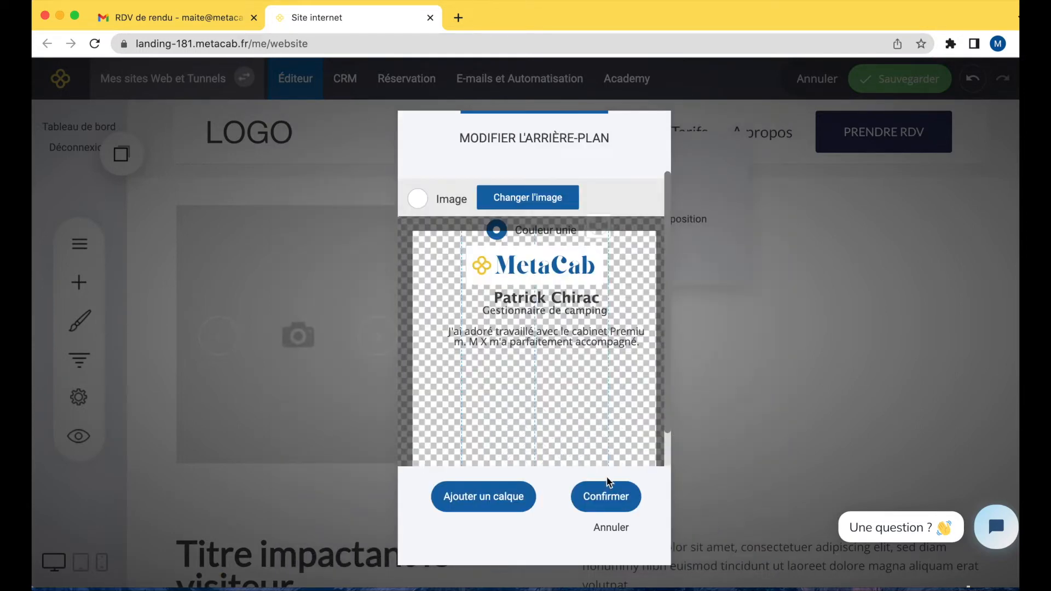
Nudge the text layer below the logo, then recolour all its text dark grey 3E3E3E and confirm.
mouse_move(552, 331)
left_click_drag(553, 331, 538, 334)
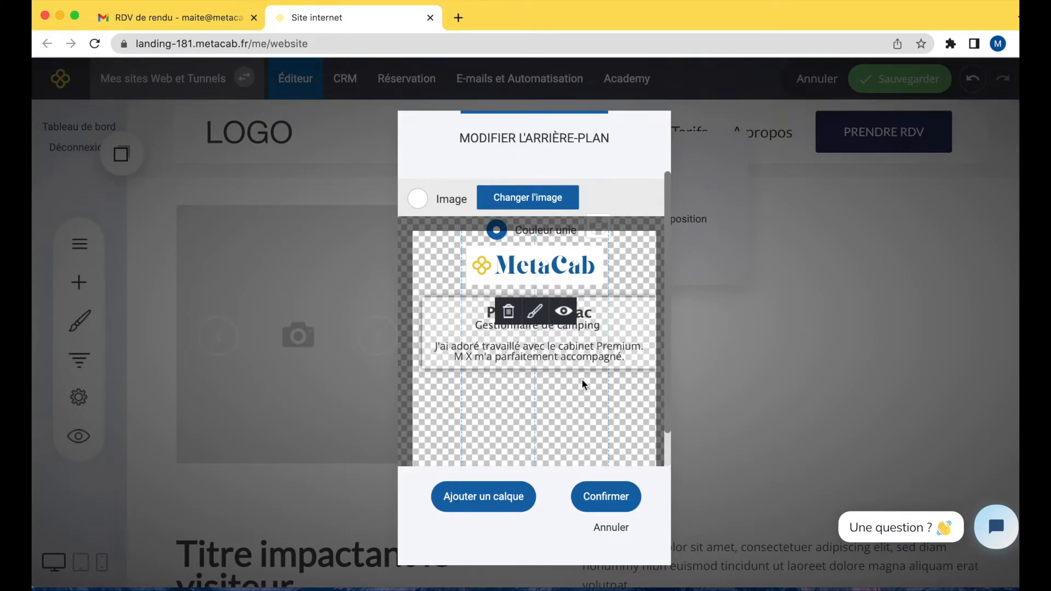
left_click(534, 311)
left_click_drag(745, 258, 483, 207)
left_click(583, 177)
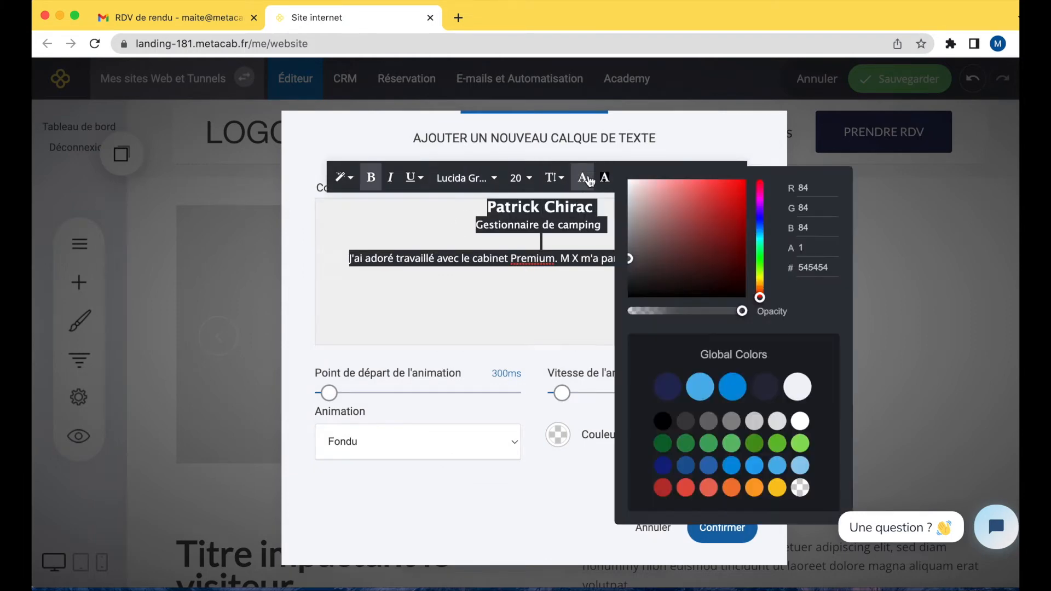
left_click(686, 421)
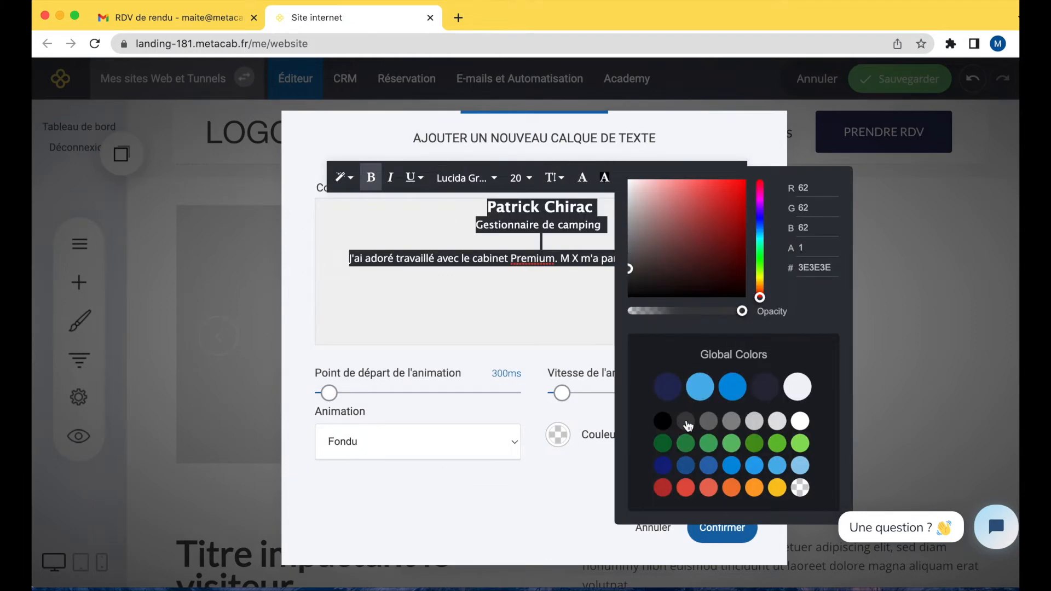
left_click(472, 303)
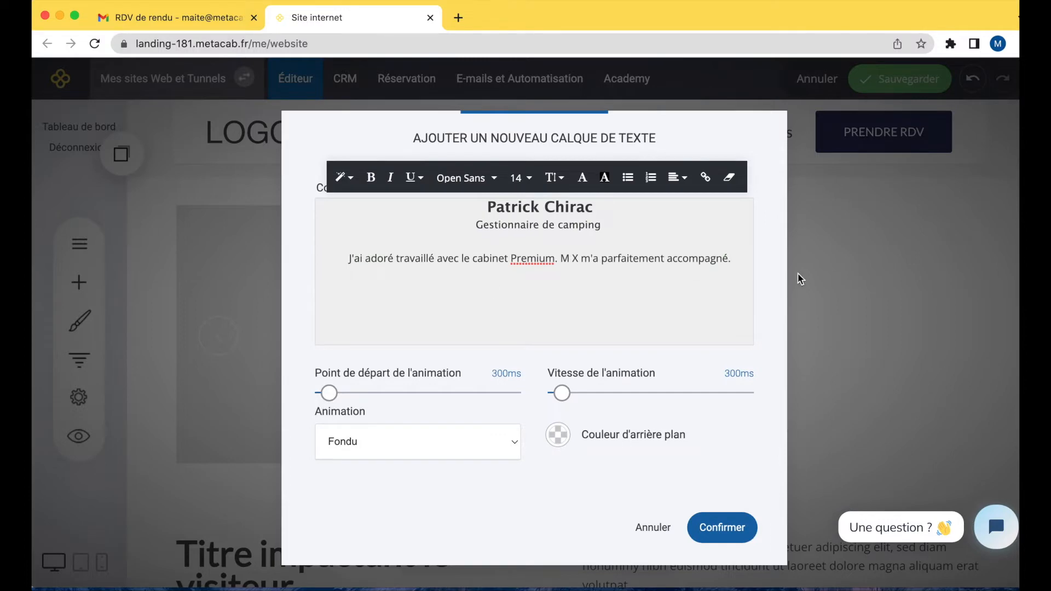
left_click(720, 528)
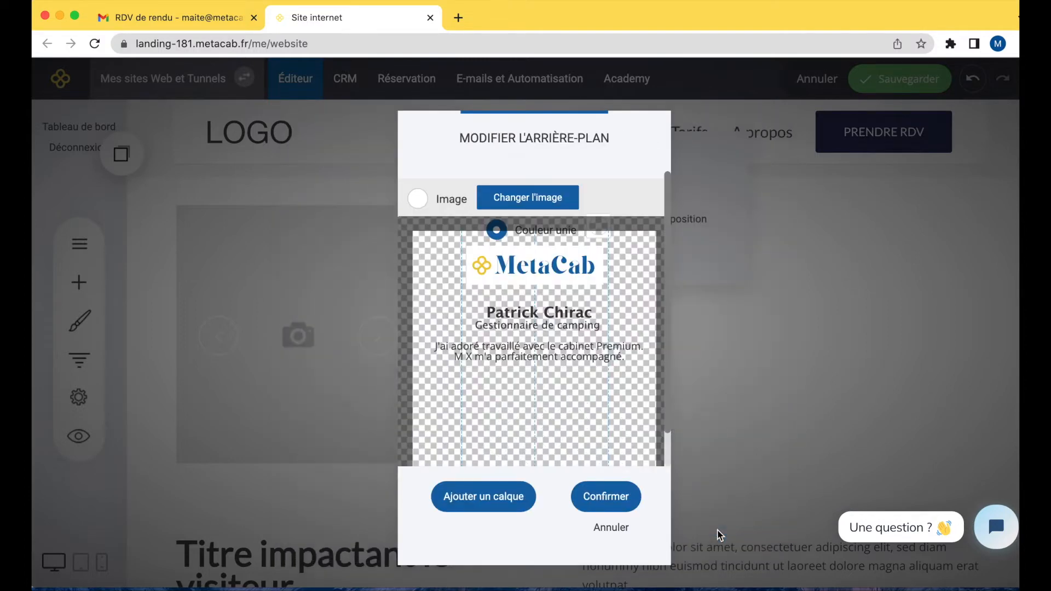
Confirm the slide background layers, close the slide list and save the page.
left_click(605, 496)
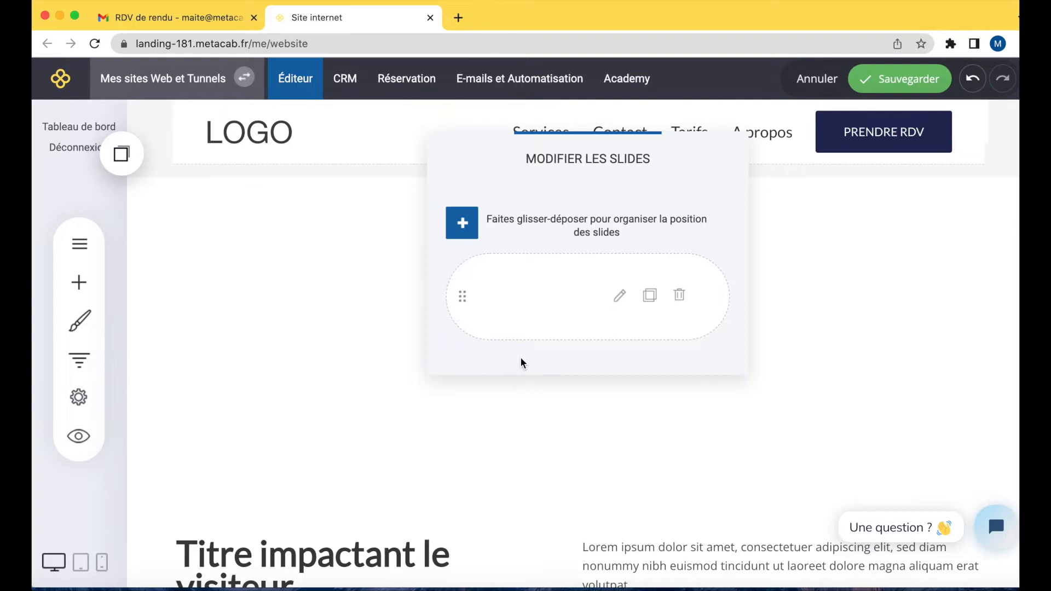
left_click(316, 303)
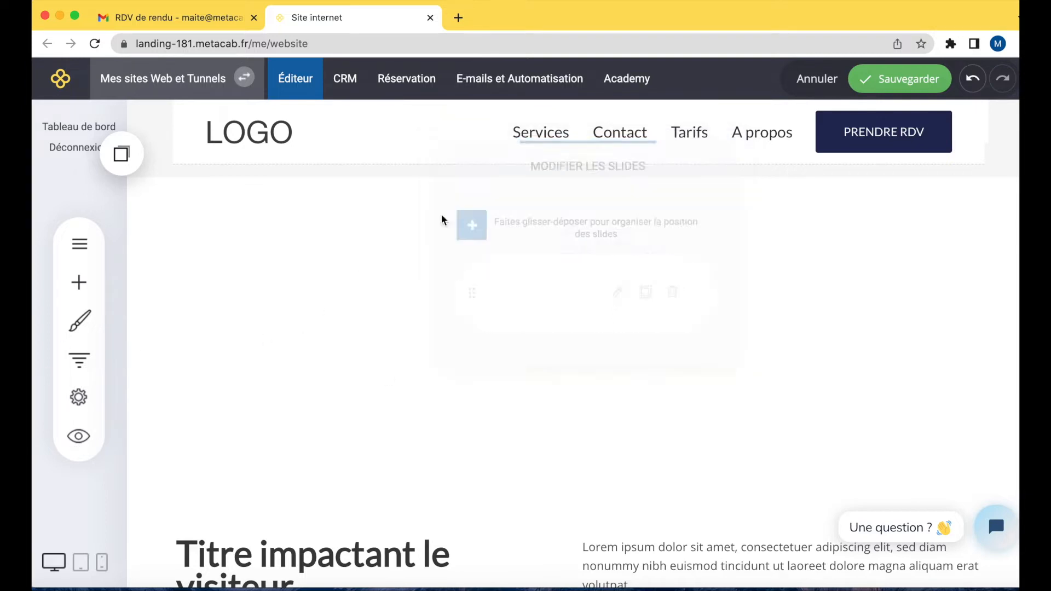
left_click(873, 82)
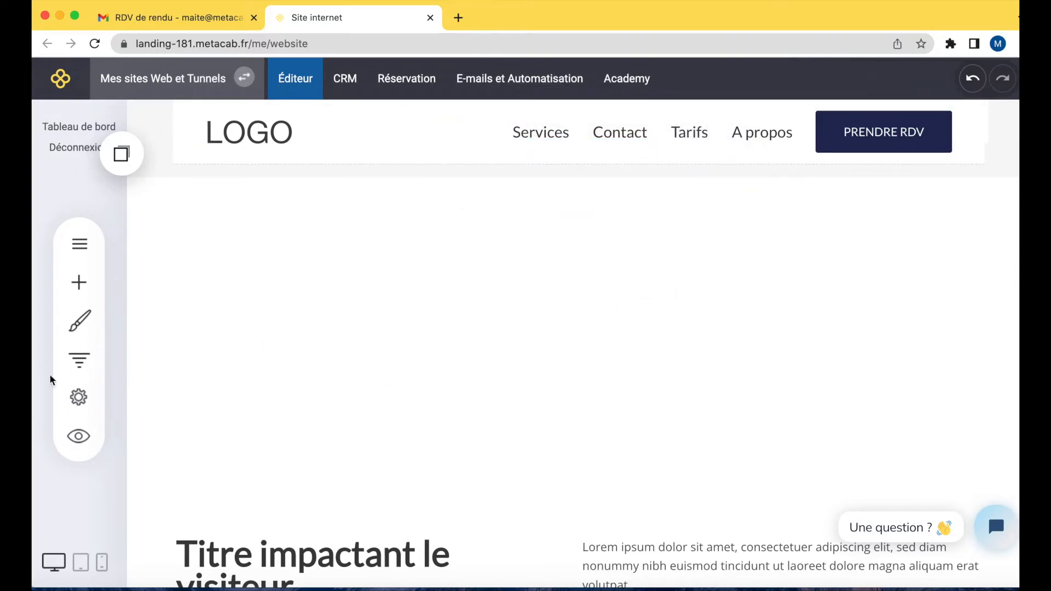
Preview the site in a new browser tab, scroll to the testimonial, and return to the editor tab.
left_click(80, 441)
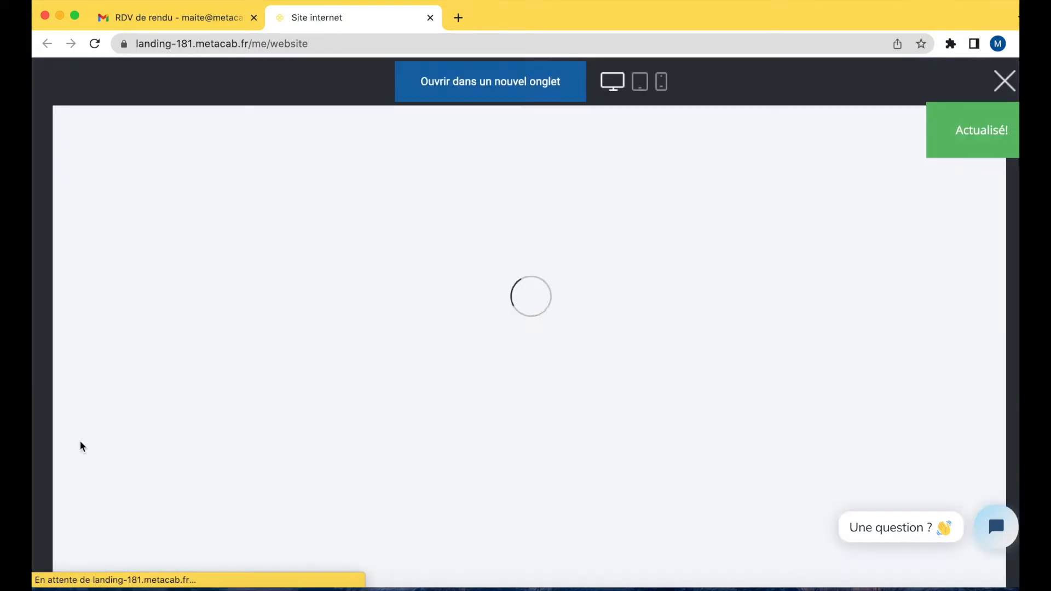
left_click(469, 84)
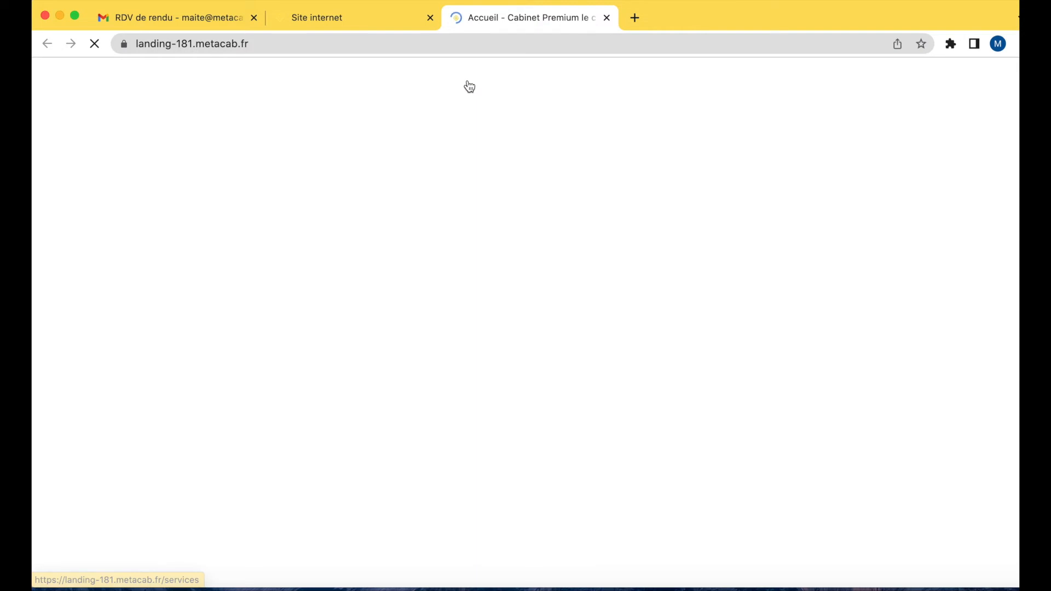
scroll(409, 441, "down", 5)
scroll(410, 443, "down", 5)
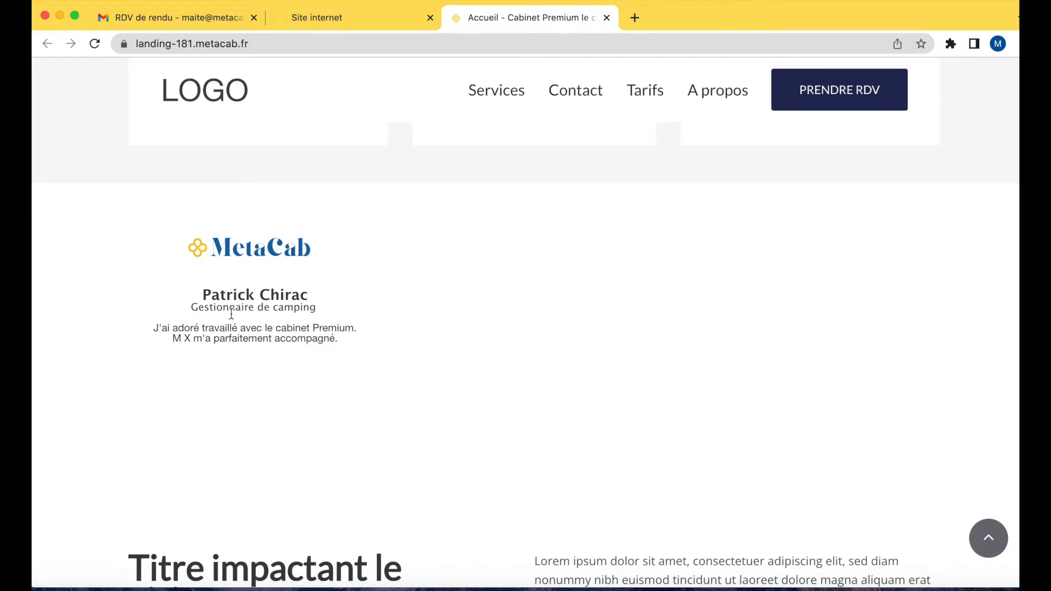
left_click(330, 19)
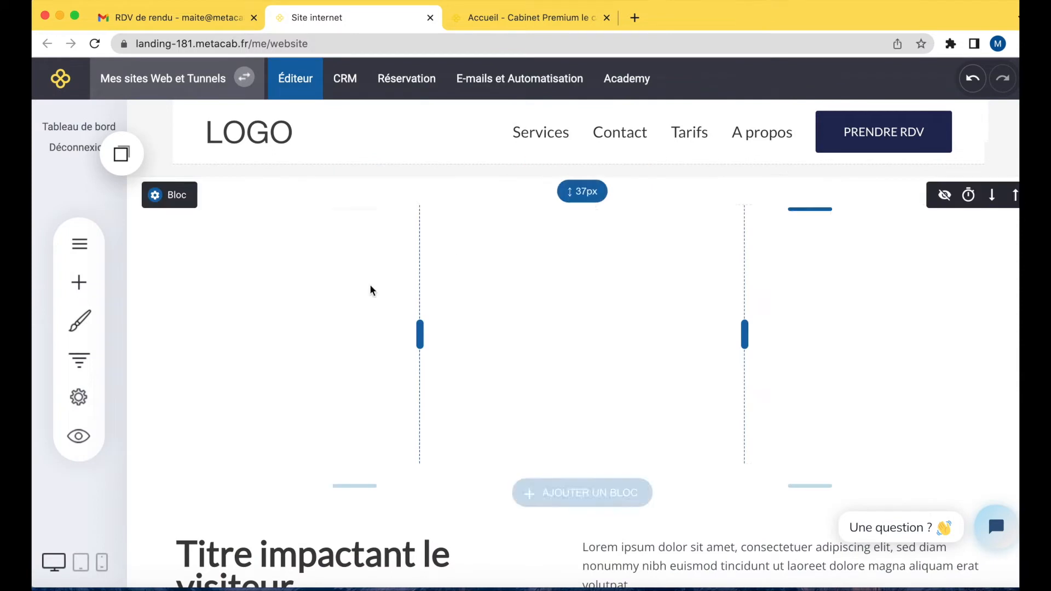
Open the first column's slider slides and duplicate the testimonial slide.
left_click(263, 348)
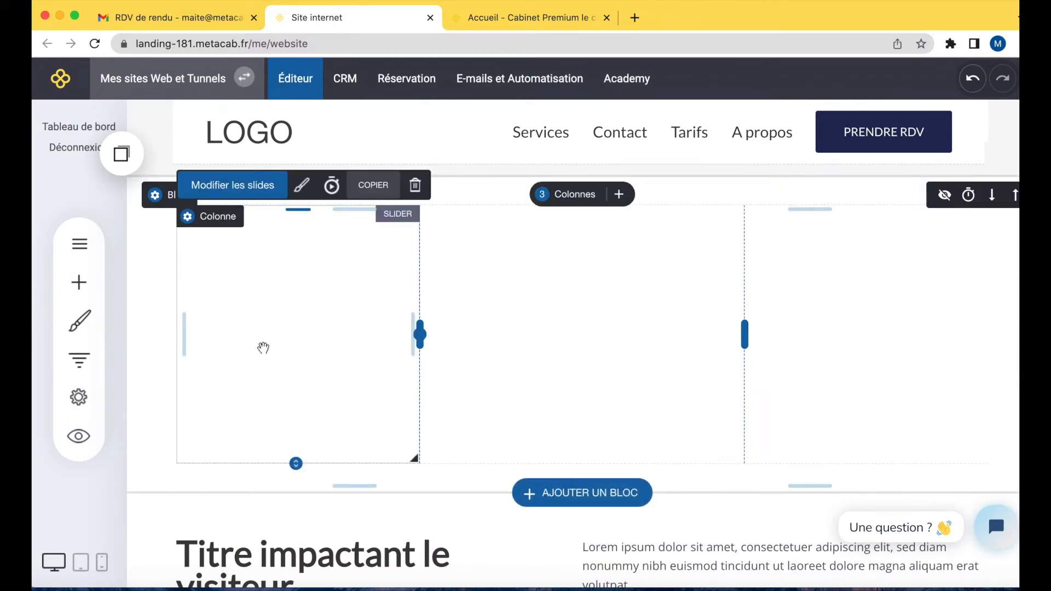
left_click(239, 188)
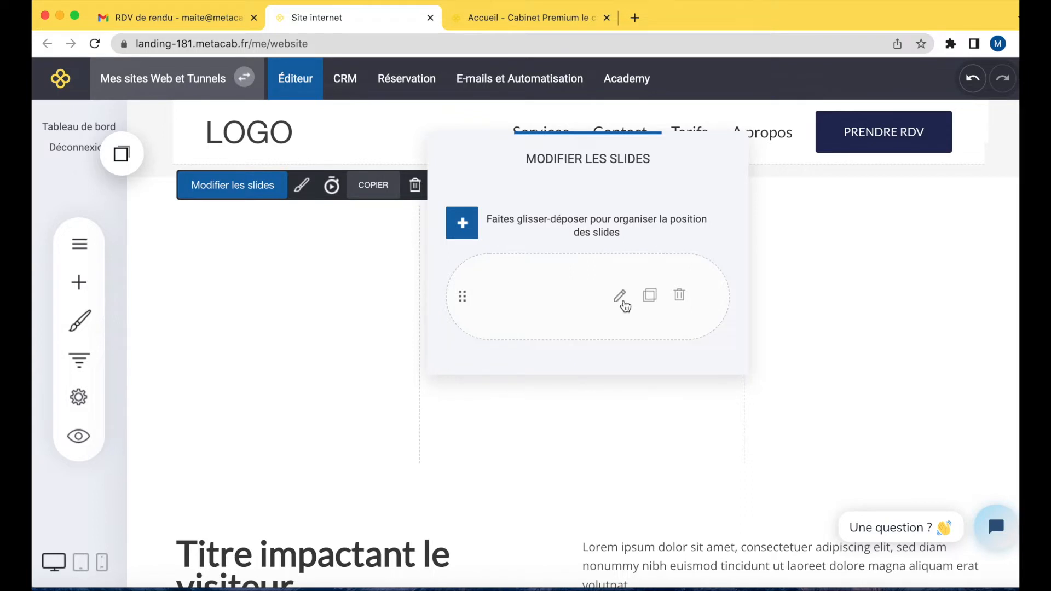
left_click(654, 306)
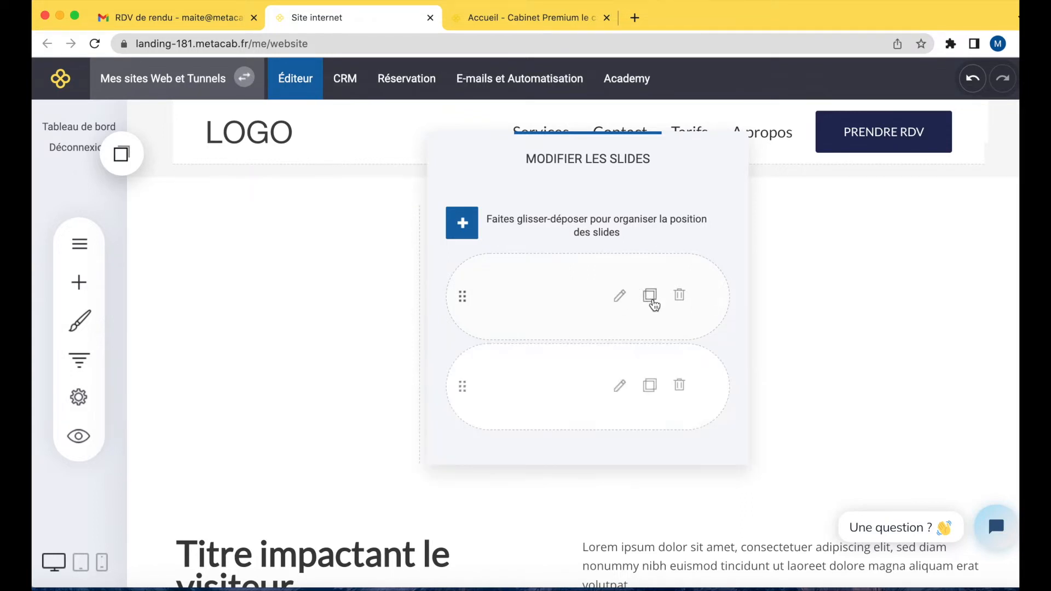
In the second slide, replace the MetaCab logo layer with the four-petal logo image layer and confirm.
left_click(618, 385)
mouse_move(539, 265)
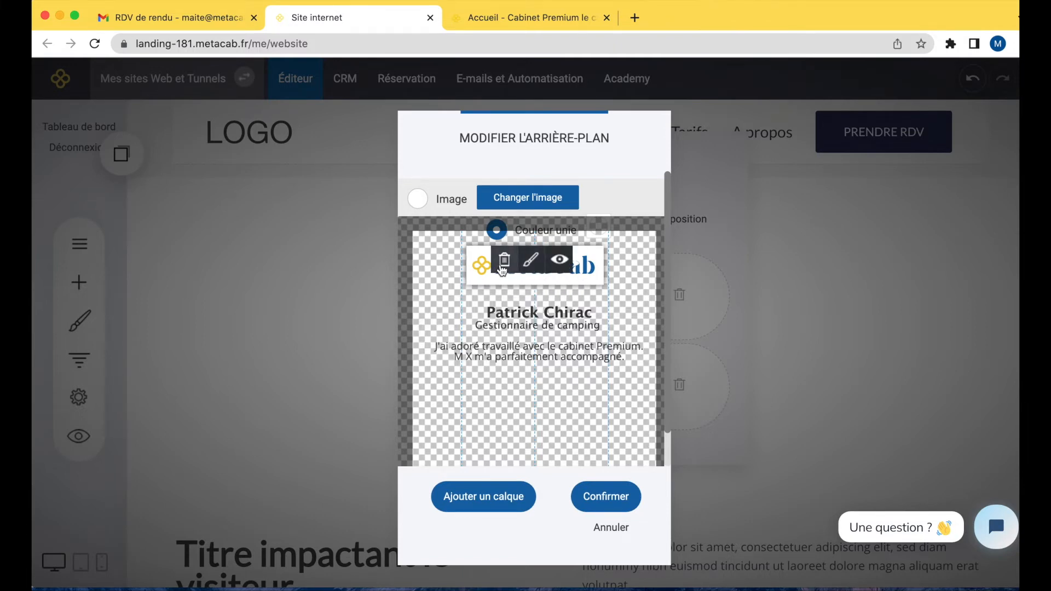
left_click(502, 269)
left_click(586, 341)
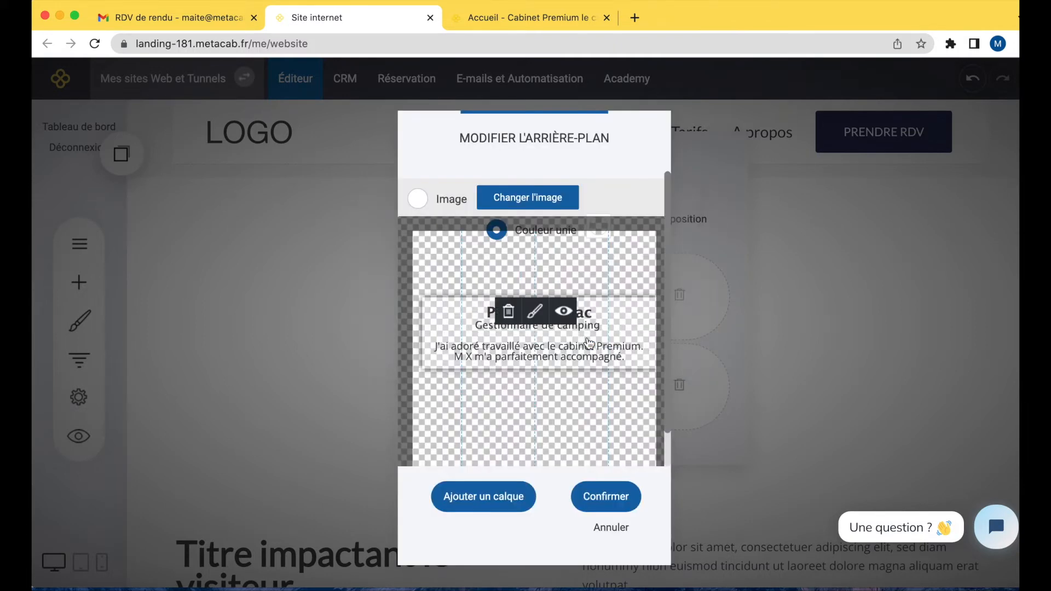
left_click(488, 496)
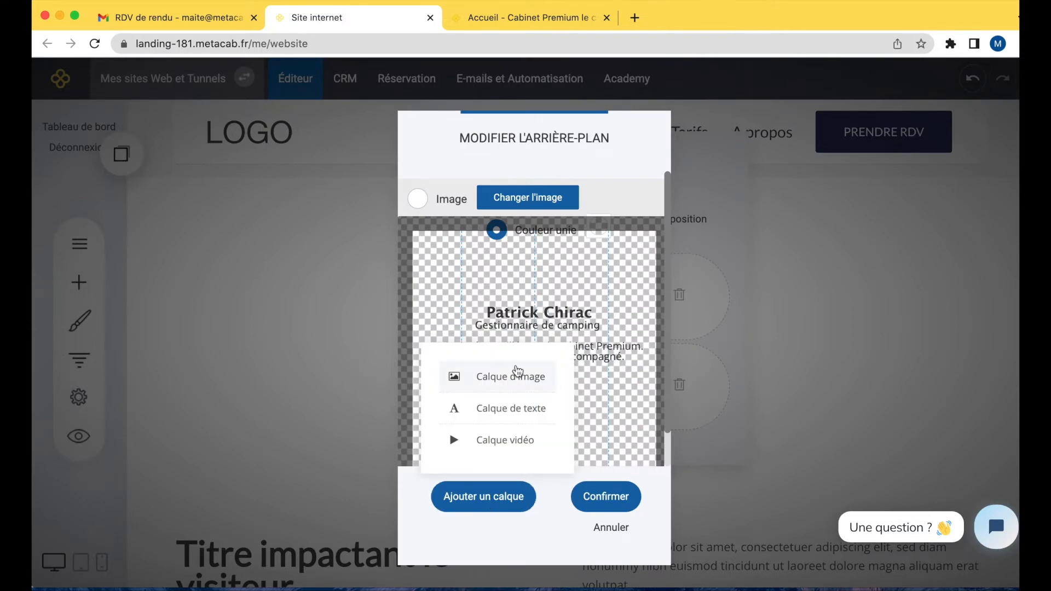
left_click(518, 372)
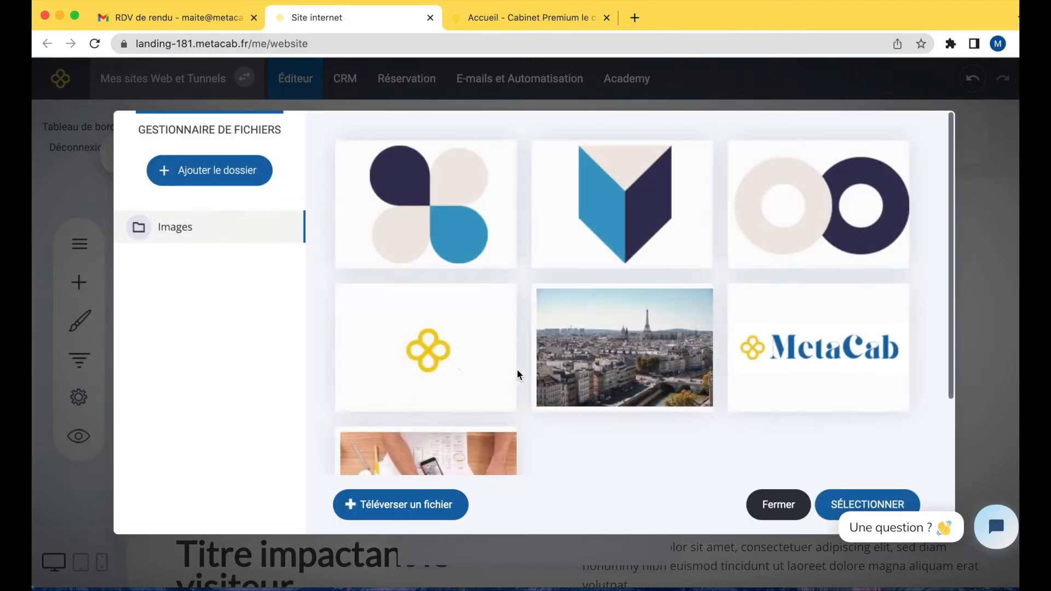
left_click(495, 246)
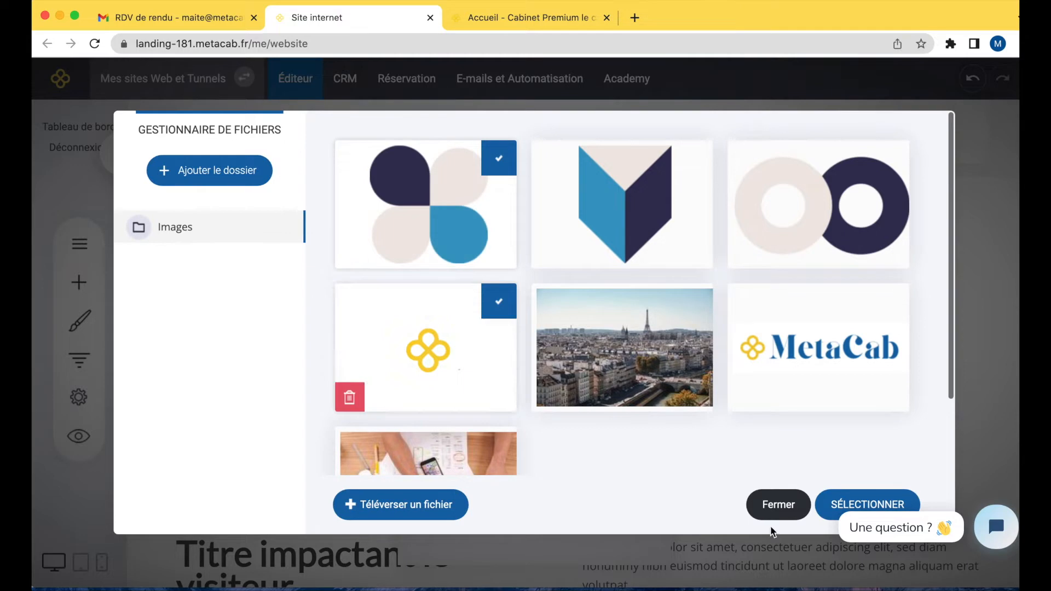
left_click(829, 509)
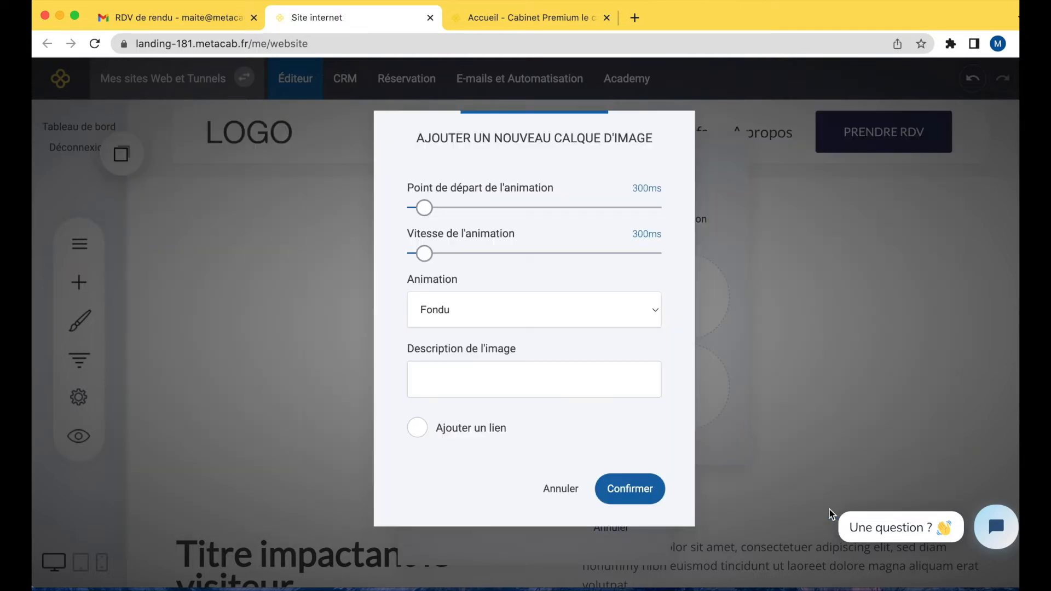
left_click(617, 492)
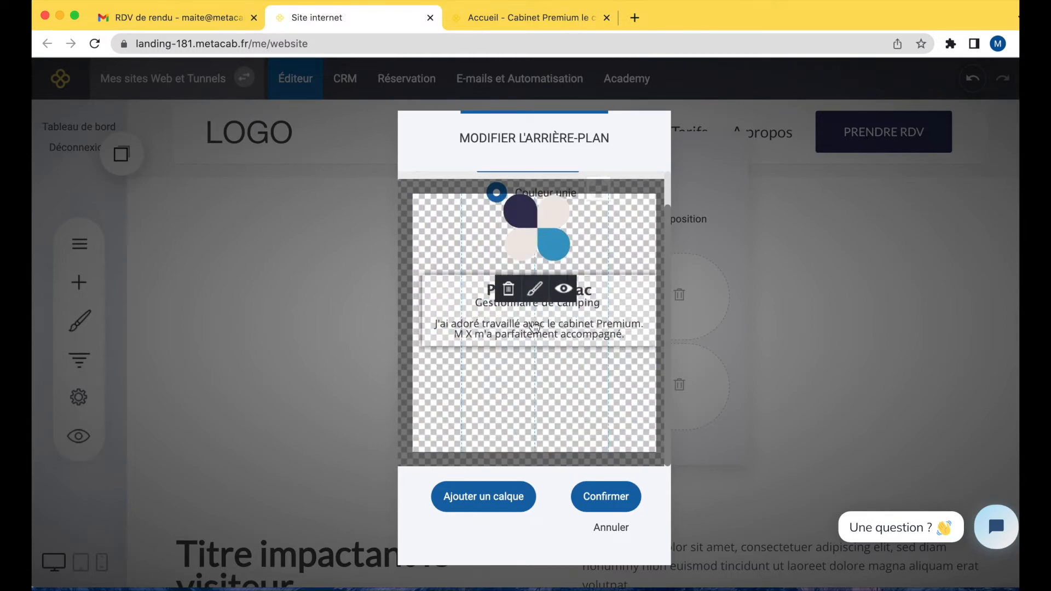
left_click(606, 497)
Duplicate the second slide and swap its logo for the shield image, shrinking it above the client name.
left_click(649, 387)
left_click(619, 479)
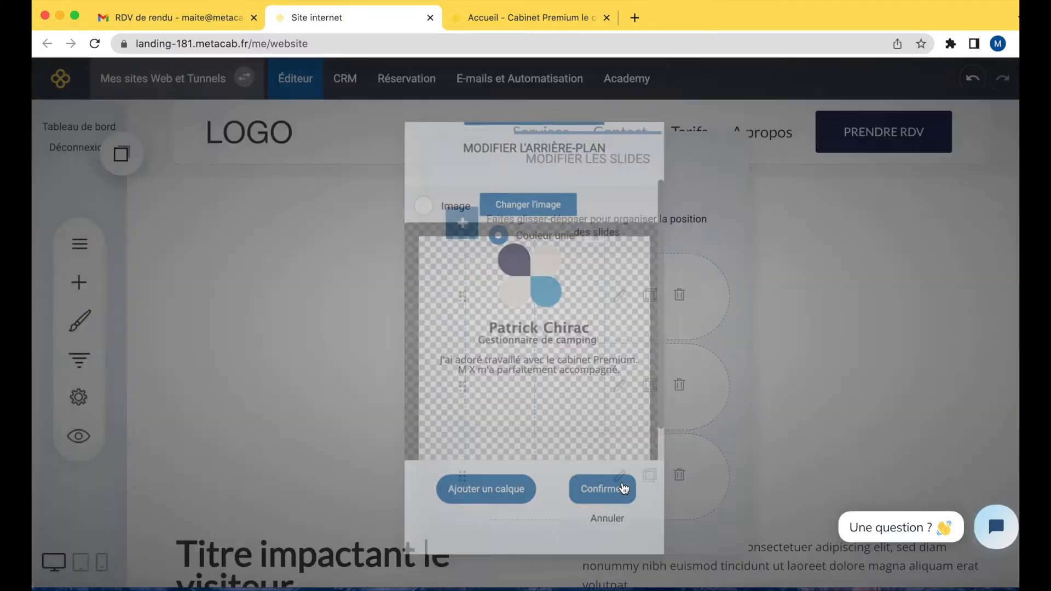
left_click(500, 252)
left_click(583, 339)
left_click(483, 496)
left_click(495, 377)
left_click(692, 164)
left_click(865, 502)
left_click(627, 489)
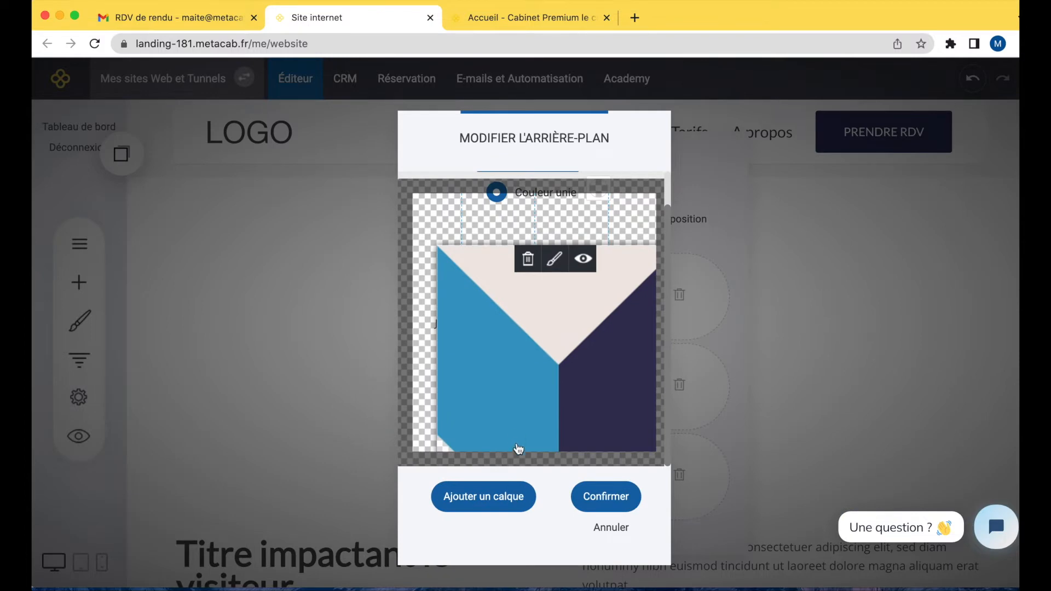
left_click_drag(655, 451, 502, 285)
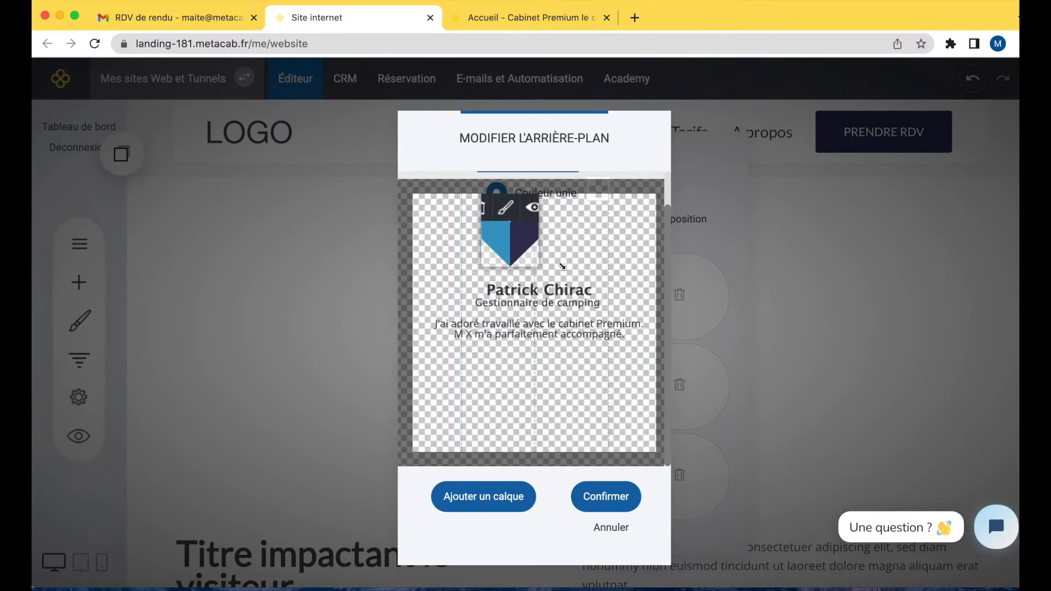
left_click(605, 500)
Duplicate the third slide and swap its logo for the ring image, resizing and positioning it above the name.
left_click(650, 476)
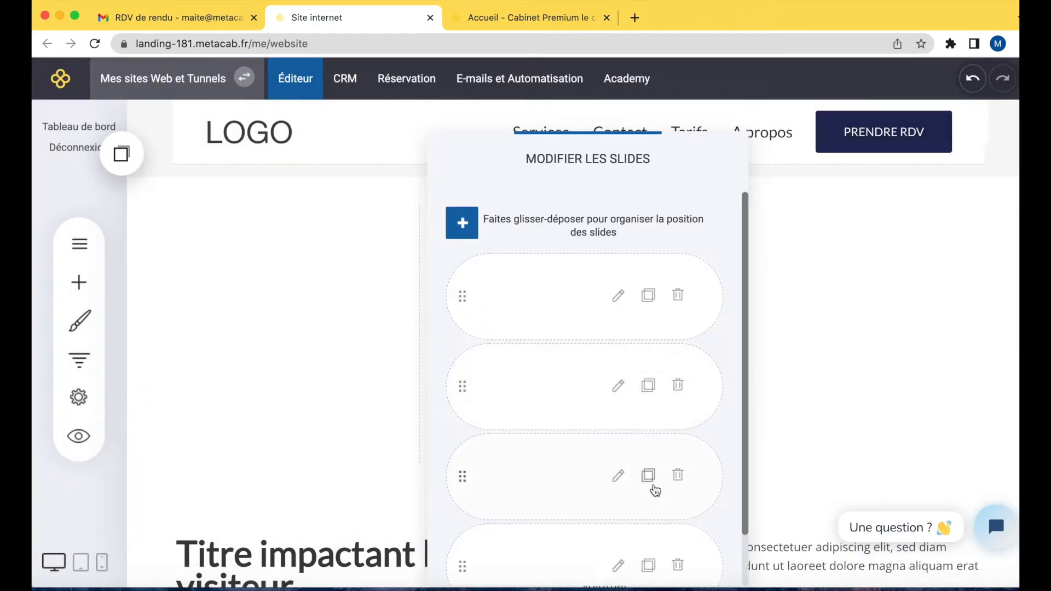
scroll(651, 490, "down", 2)
left_click(616, 505)
left_click(510, 261)
left_click(483, 496)
left_click(491, 375)
left_click(818, 204)
left_click(828, 508)
left_click(629, 488)
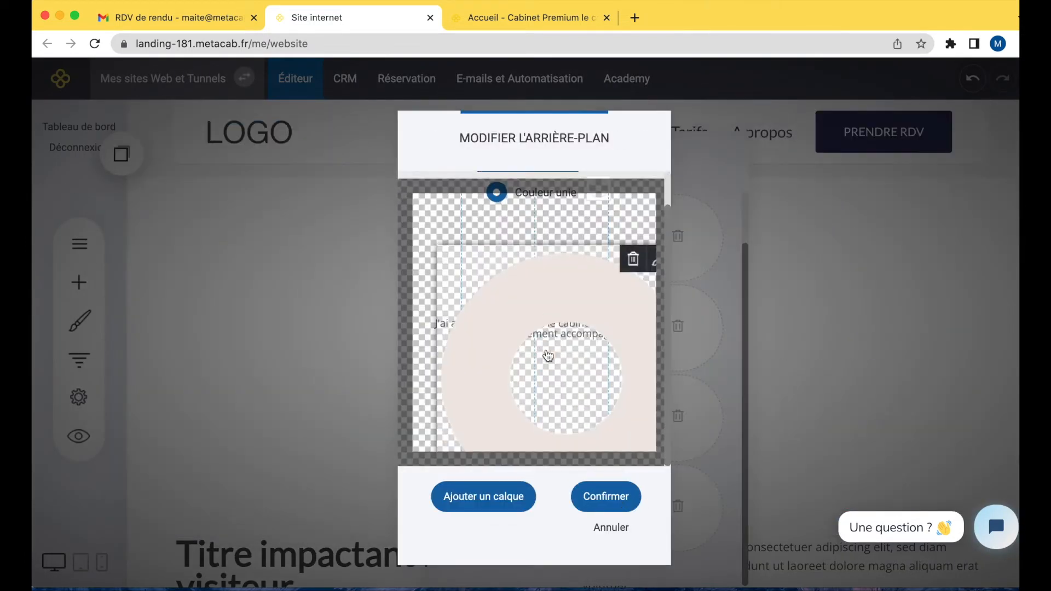
left_click_drag(652, 448, 567, 349)
left_click_drag(446, 251, 651, 259)
left_click_drag(655, 353, 619, 263)
left_click_drag(485, 237, 552, 245)
left_click(605, 496)
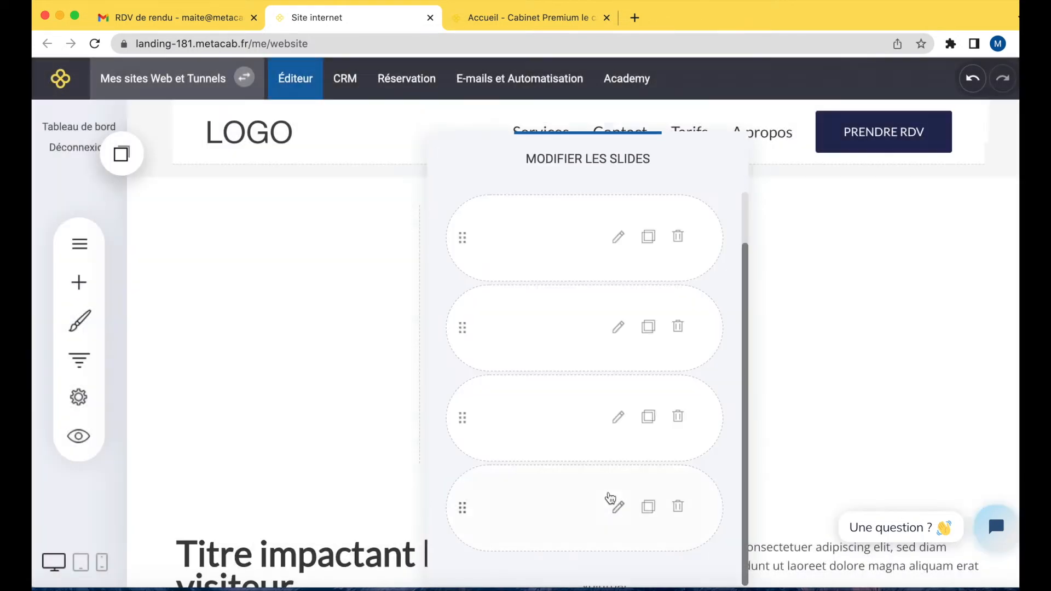
Save the page, reload the live site tab to check the slider, and return to the editor.
left_click(776, 243)
left_click(907, 87)
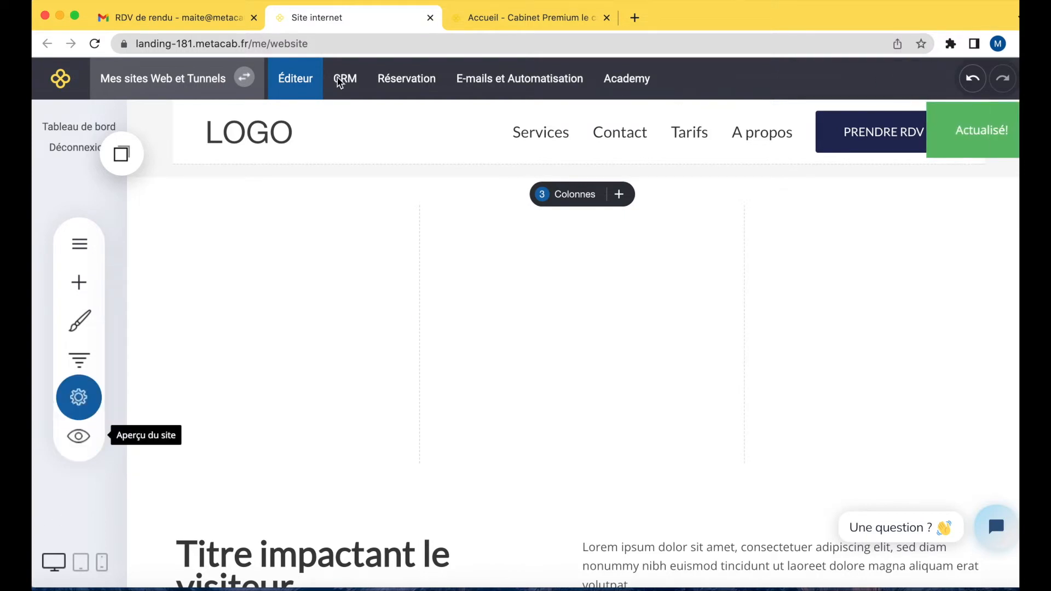
left_click(520, 19)
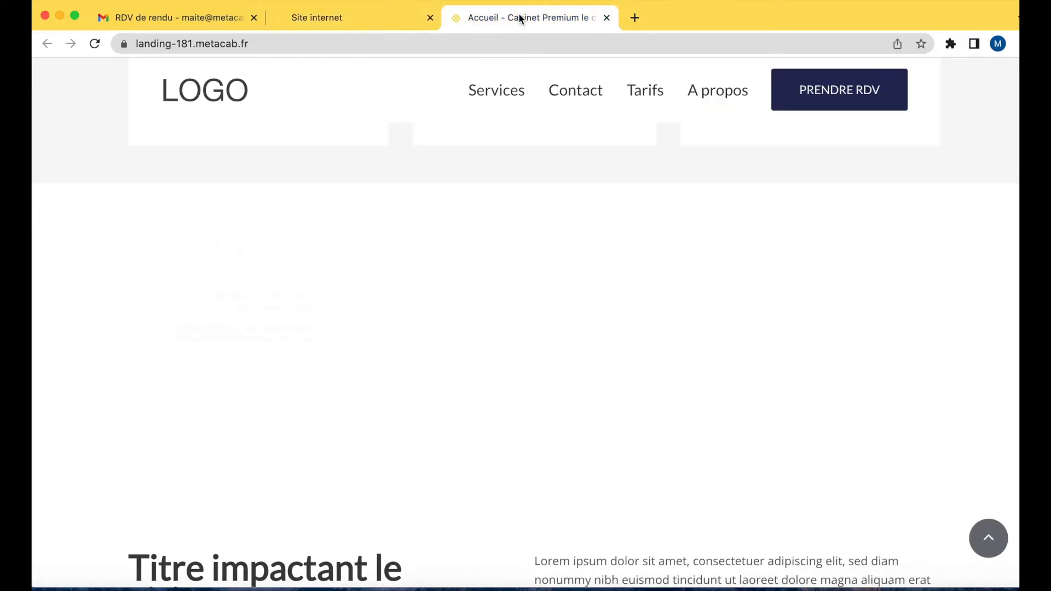
left_click(94, 44)
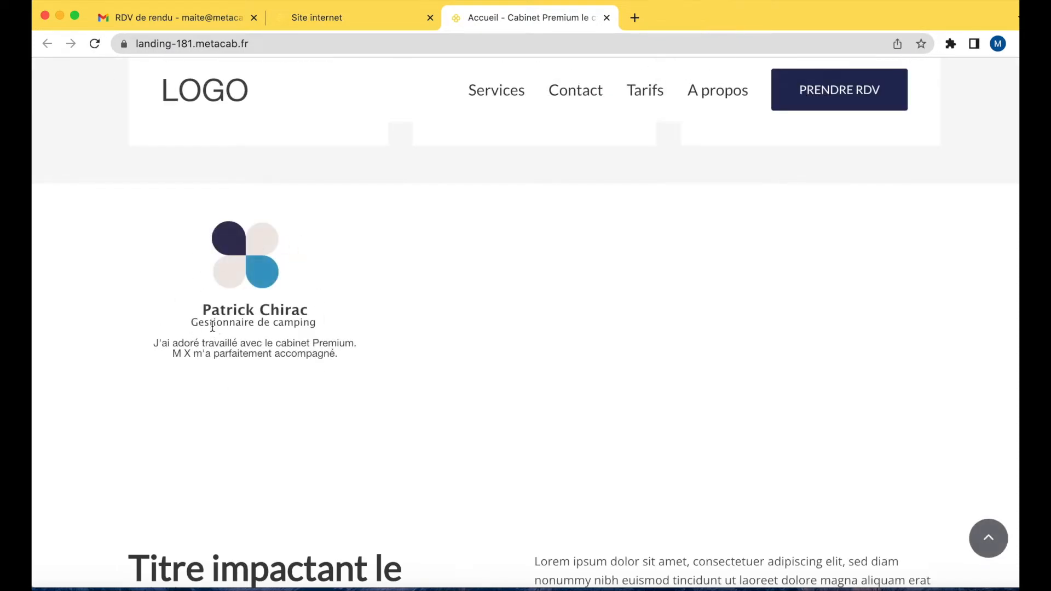
left_click(334, 19)
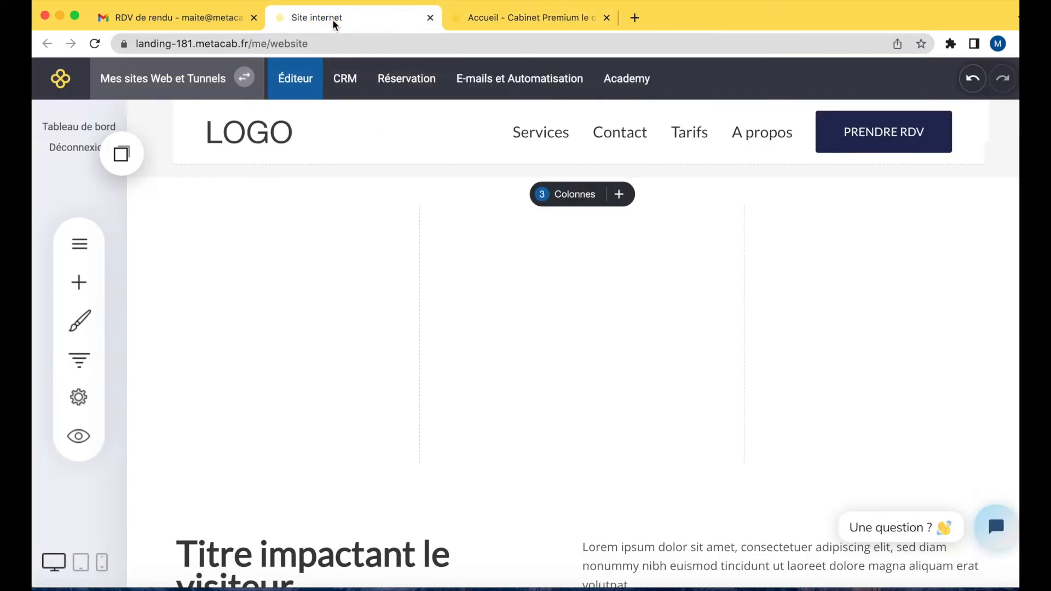
Copy the slider widget and move it into the middle column.
left_click(294, 321)
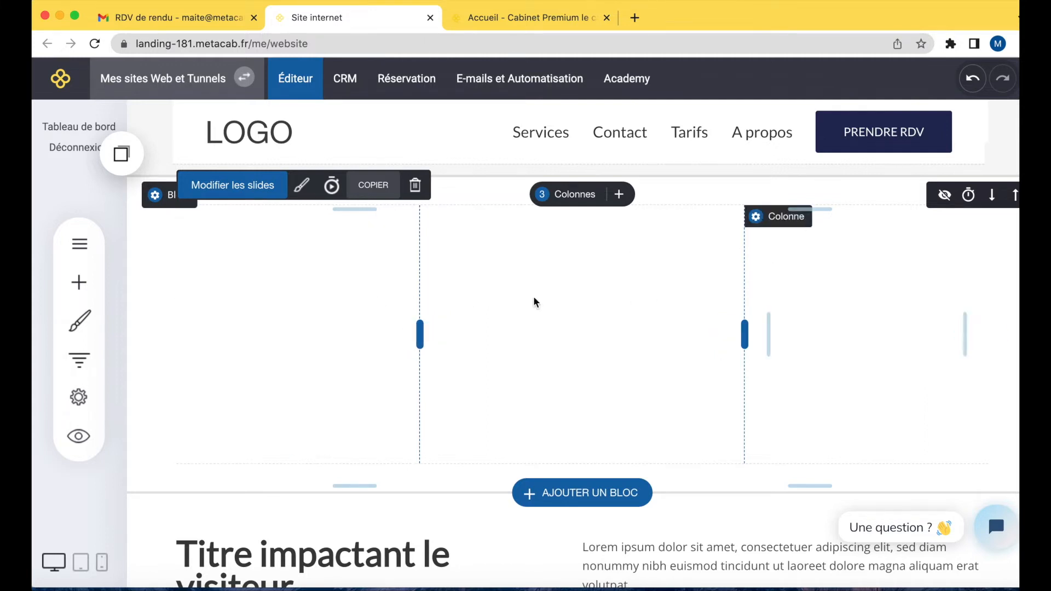
left_click(377, 191)
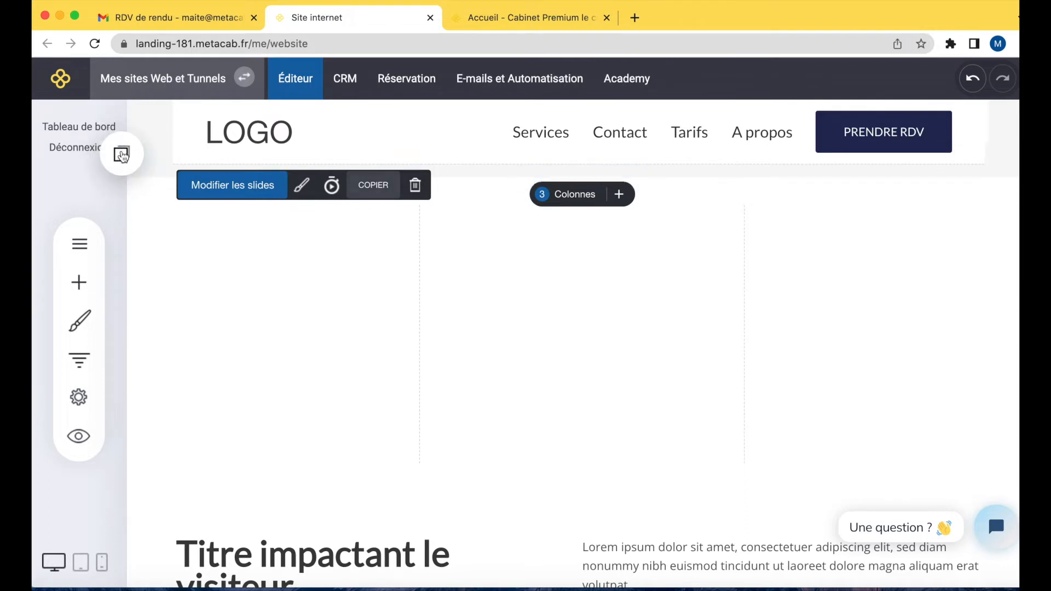
left_click_drag(293, 304, 493, 306)
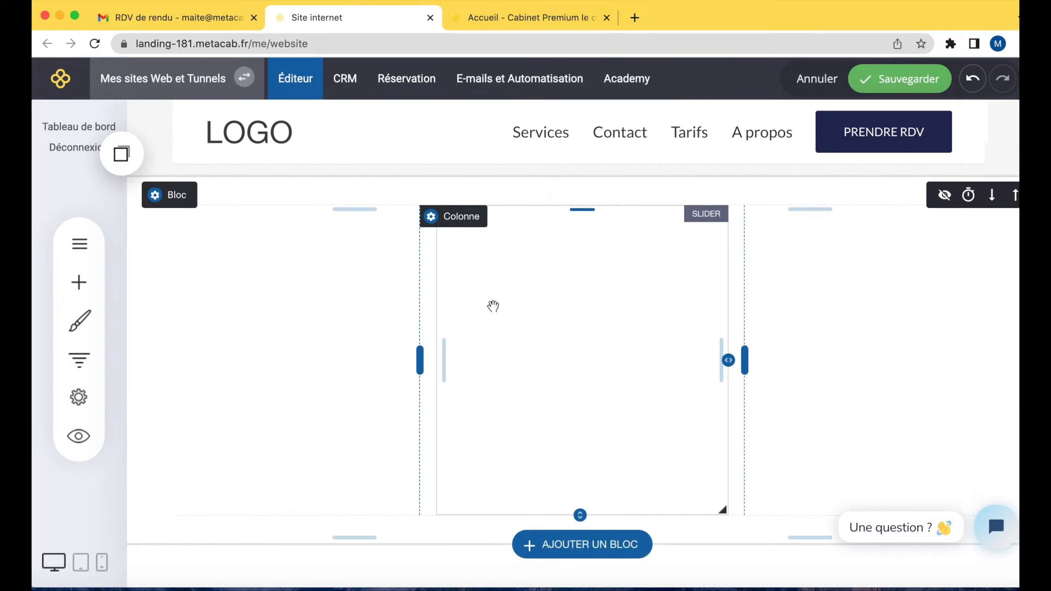
Drop the copied slider into the third column and stretch it to about 286 × 388 px.
left_click(121, 154)
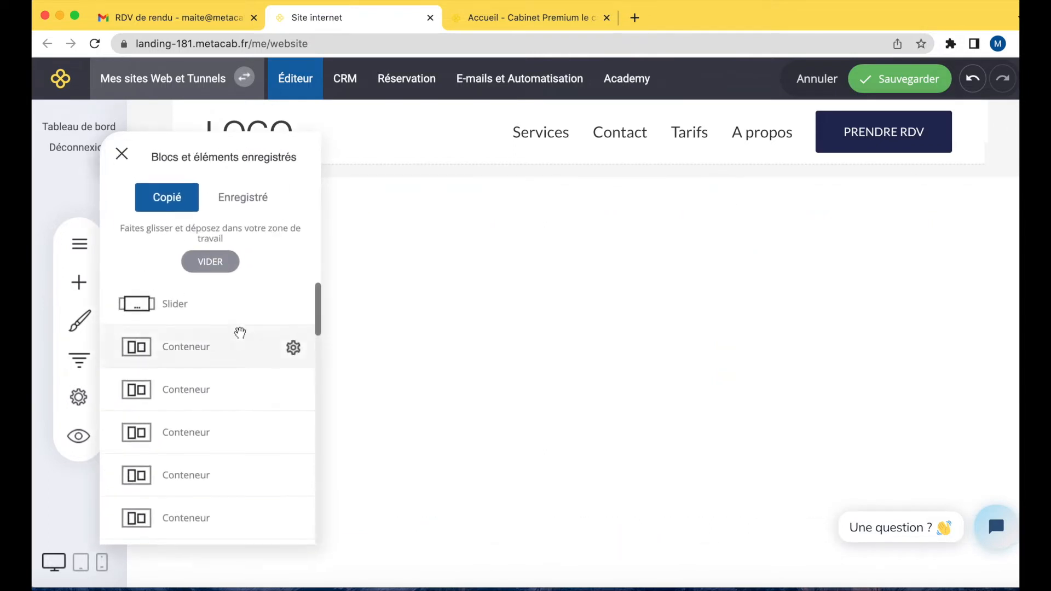
left_click_drag(227, 315, 805, 310)
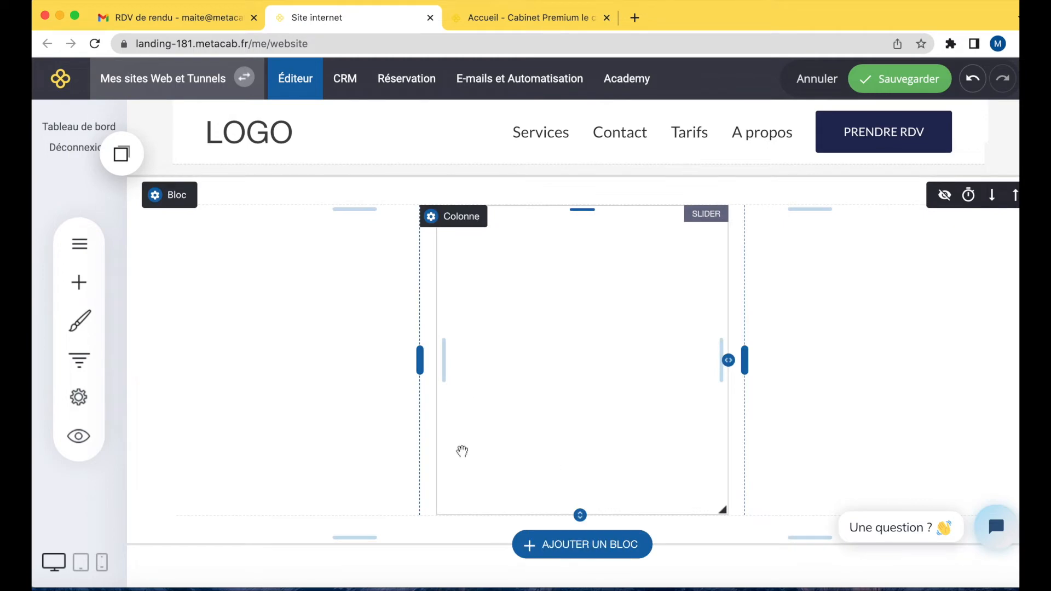
left_click_drag(296, 464, 296, 512)
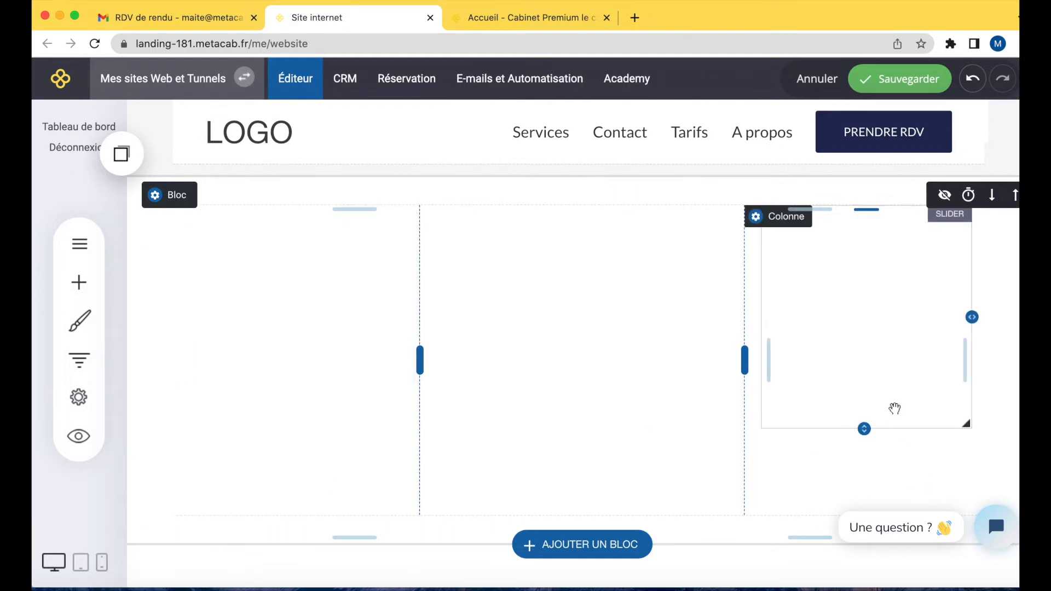
left_click_drag(863, 431, 865, 497)
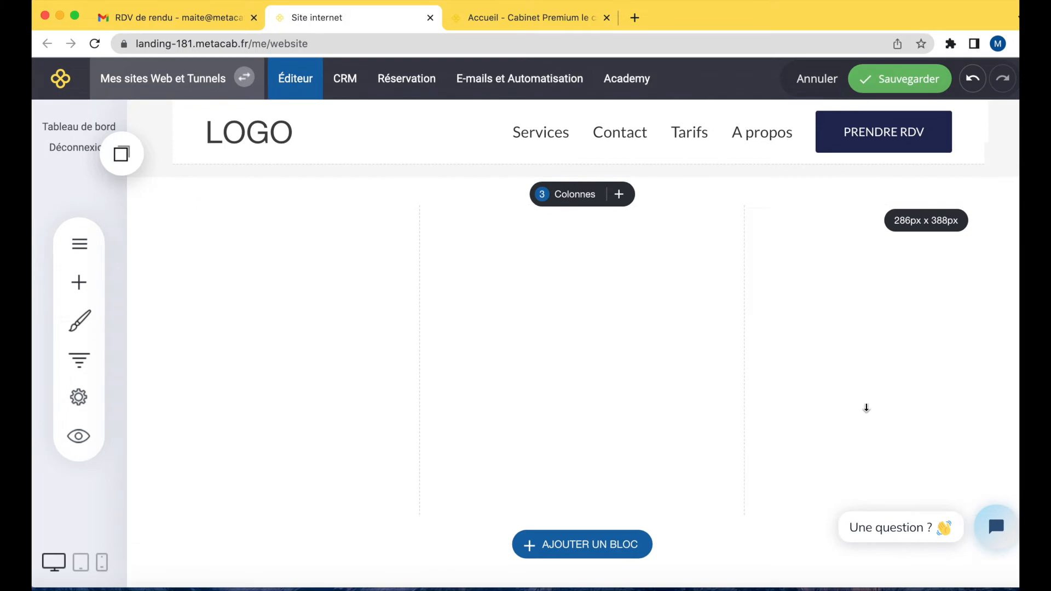
left_click(875, 363)
left_click_drag(862, 498, 860, 505)
scroll(812, 434, "down", 3)
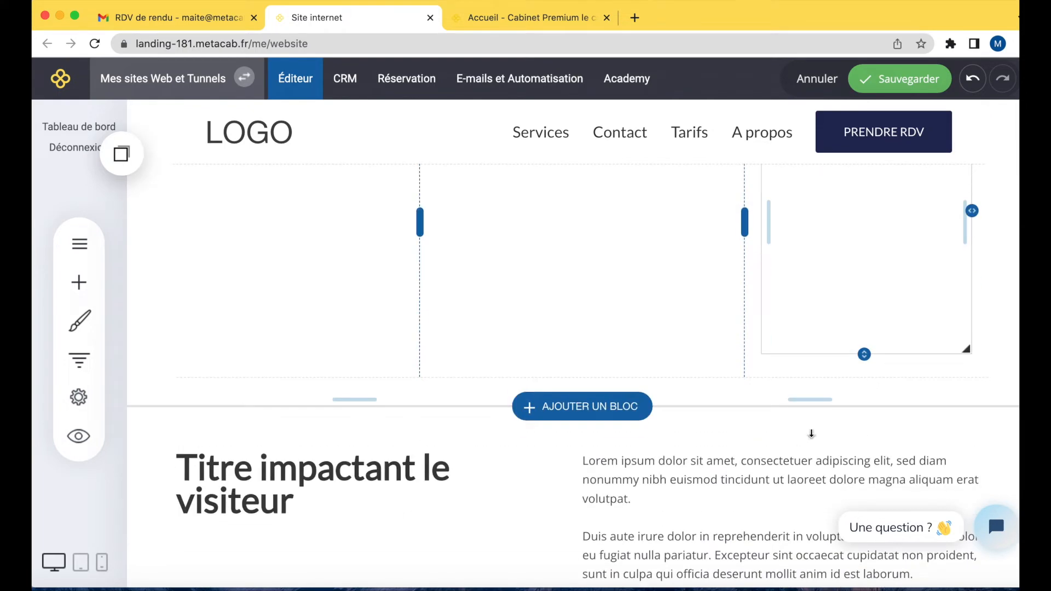
Stretch the third-column slider slightly taller and save the page.
left_click_drag(863, 354, 864, 375)
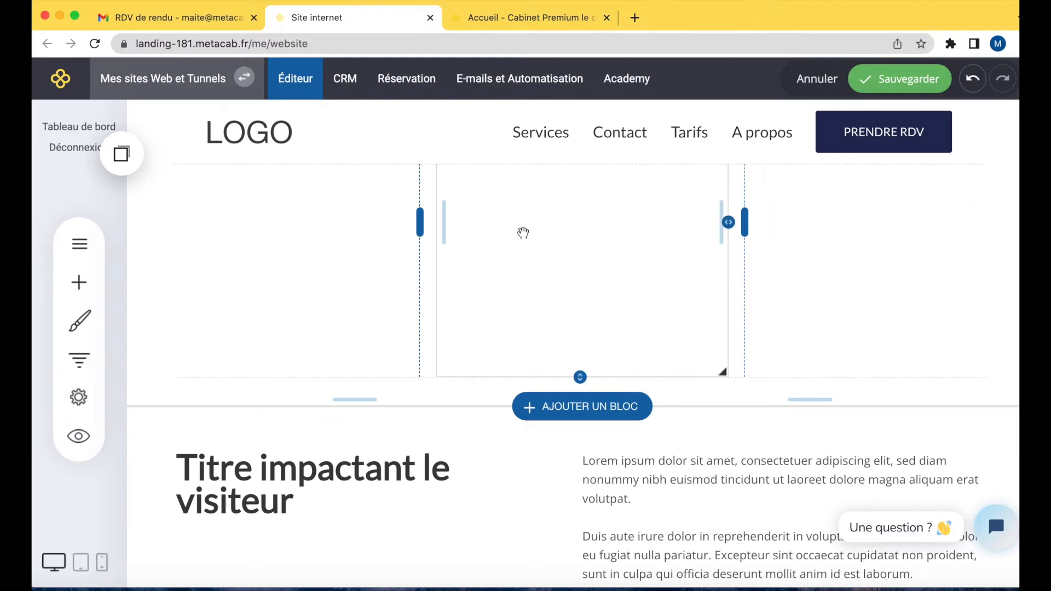
left_click(915, 80)
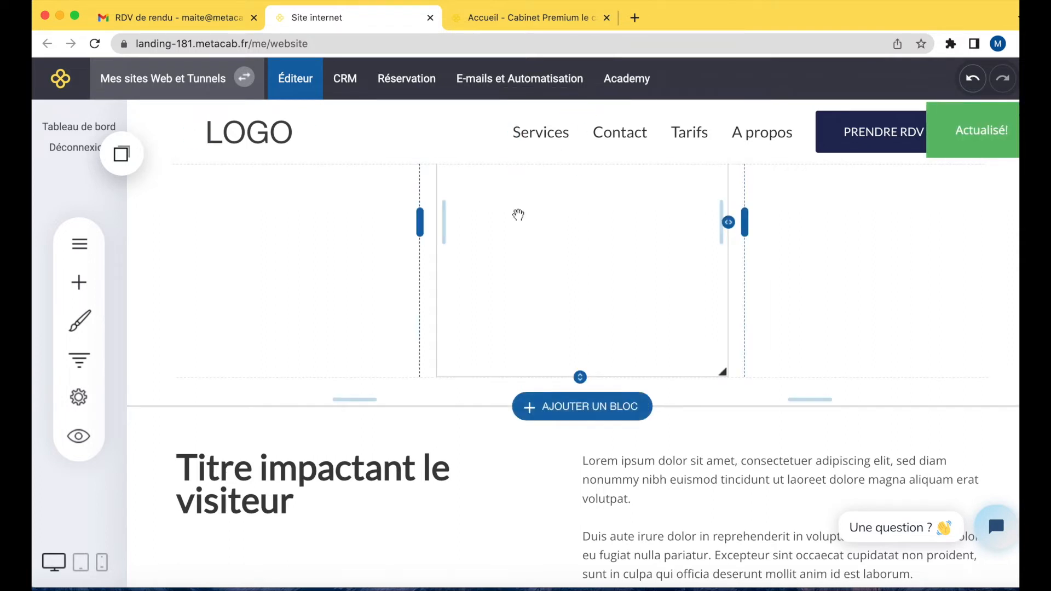
Reload the live site tab to check the three sliders, then close that tab.
scroll(518, 215, "up", 2)
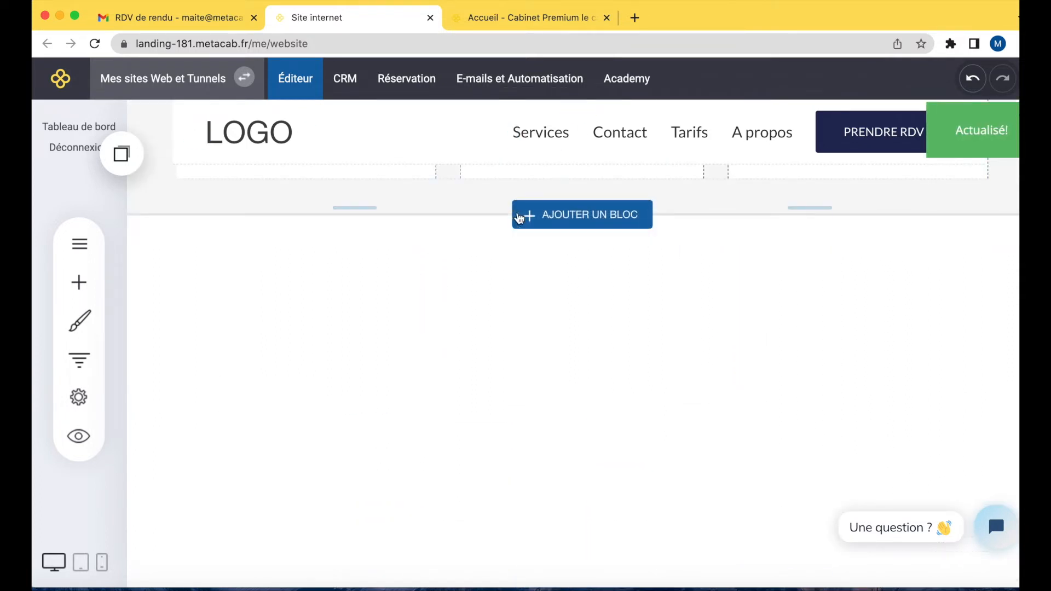
left_click(525, 19)
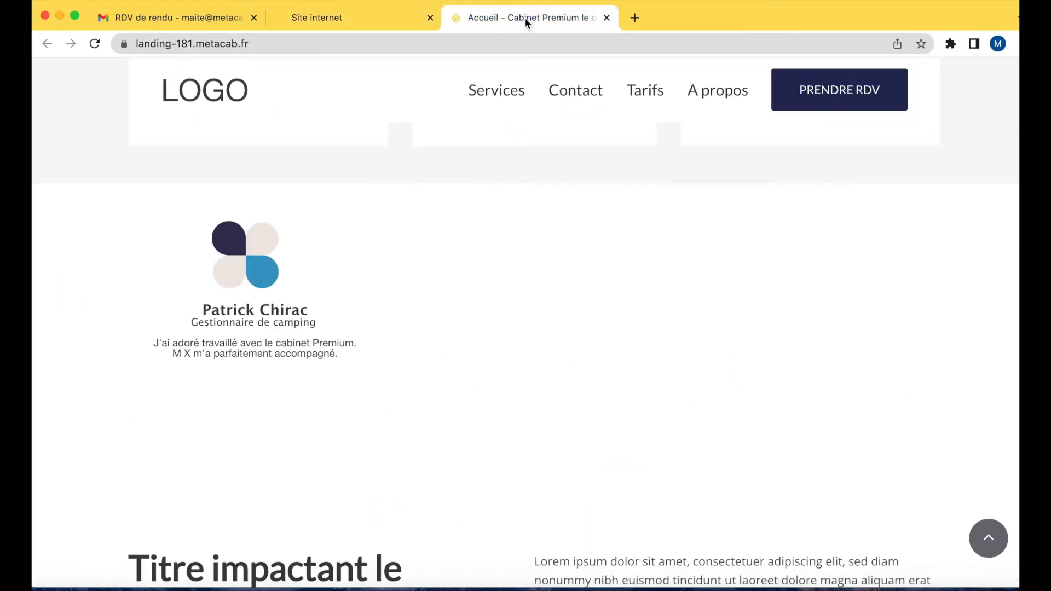
left_click(96, 46)
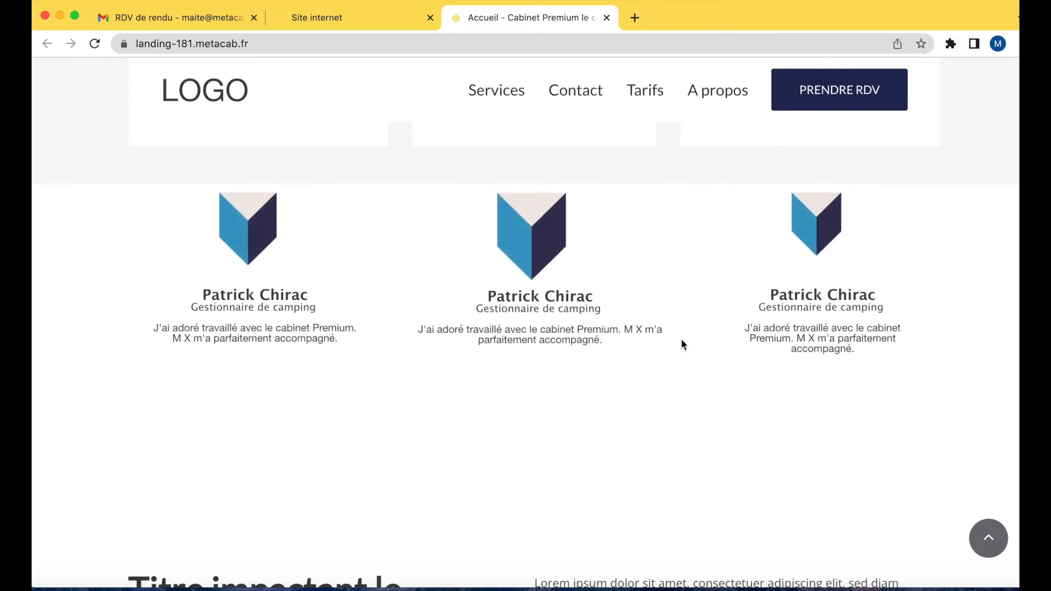
left_click(606, 18)
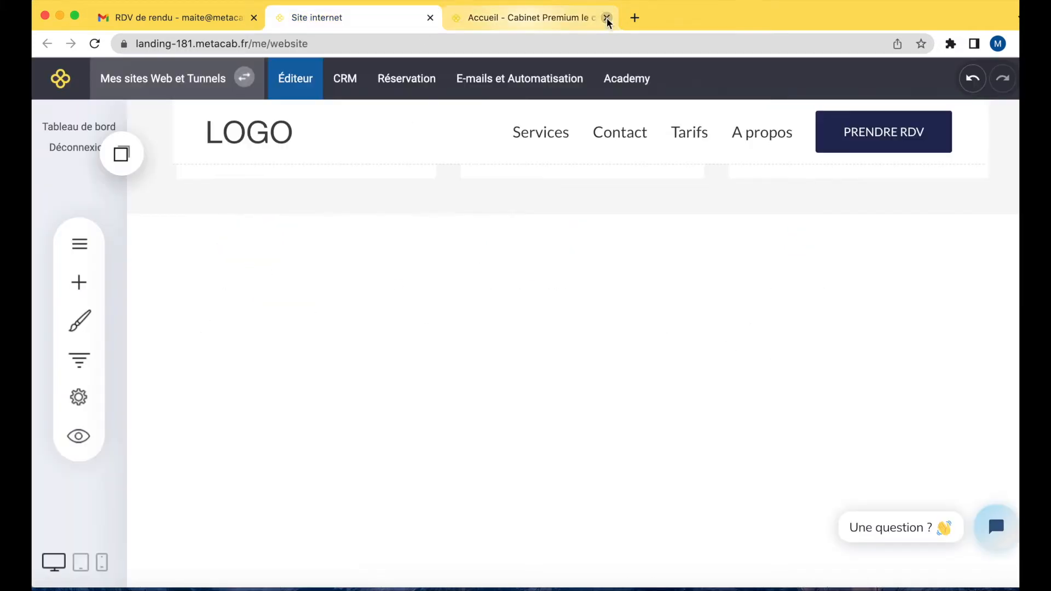
left_click(298, 359)
left_click(257, 222)
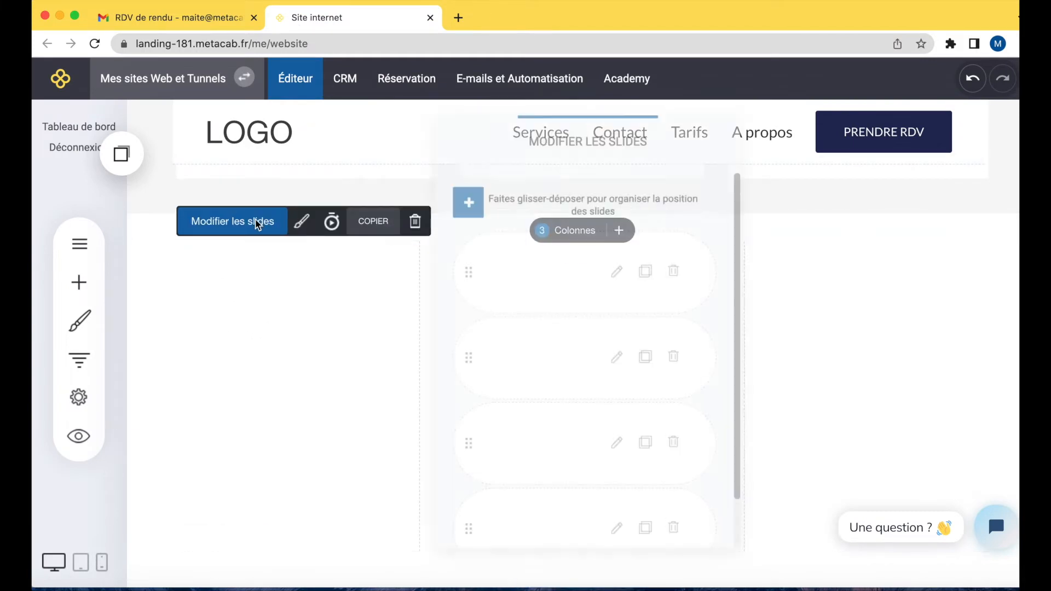
left_click(235, 332)
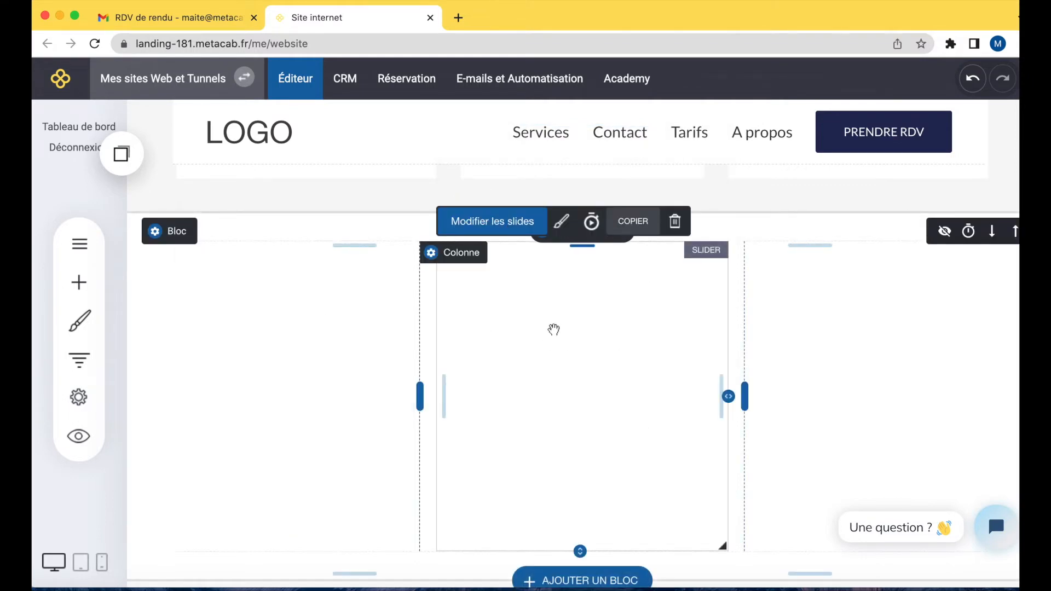
Reorder the middle slider's slides by moving the first slide to the last position.
left_click(516, 223)
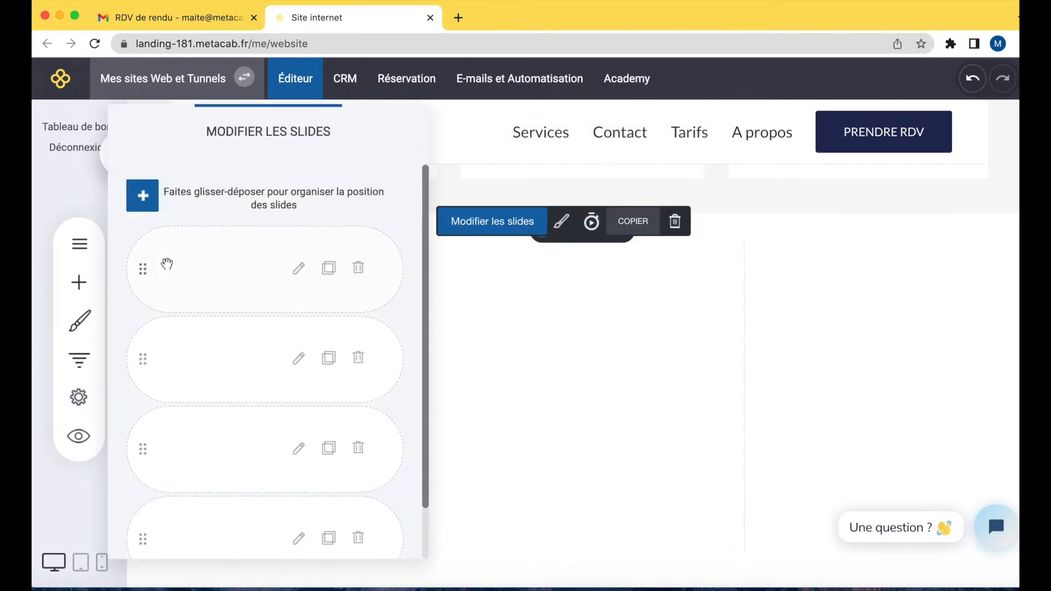
left_click_drag(145, 270, 159, 494)
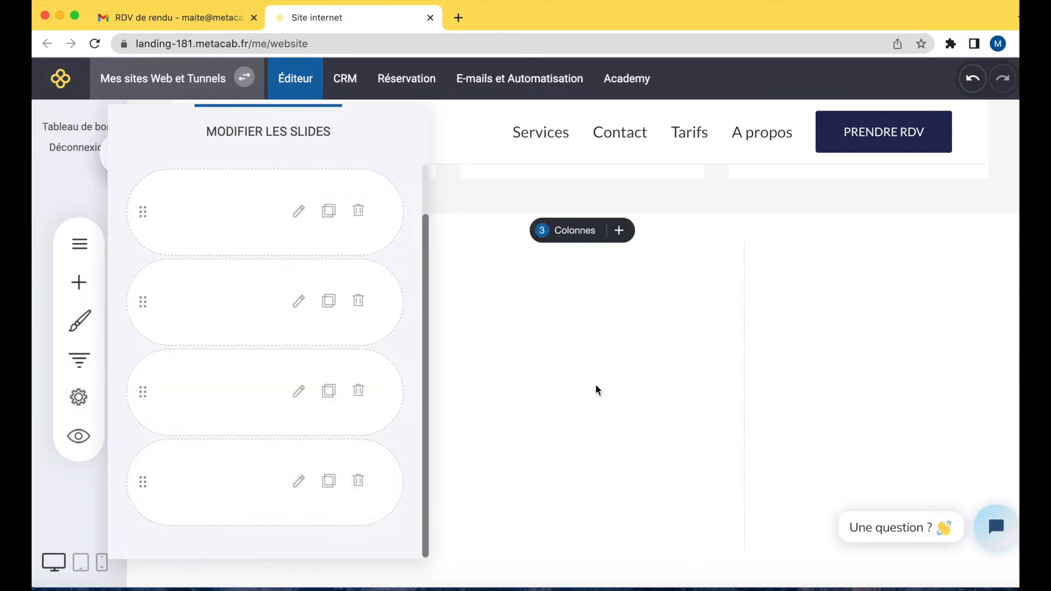
Reorder the third slider's slides by moving the top slide to the bottom twice, then save the page.
left_click(861, 357)
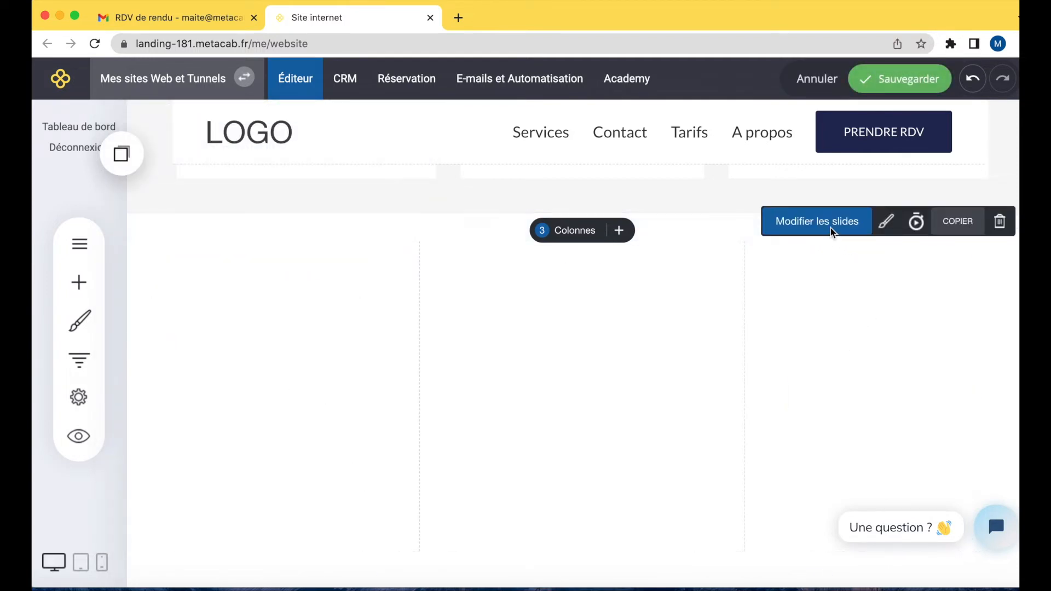
left_click(831, 229)
left_click_drag(471, 267, 483, 484)
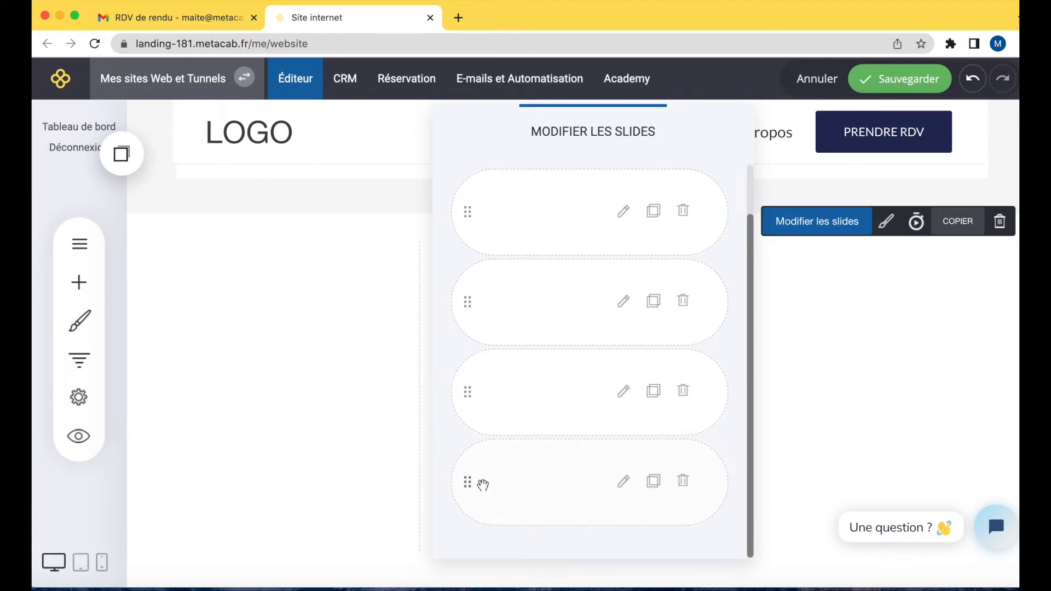
scroll(508, 337, "up", 2)
left_click_drag(471, 278, 478, 495)
left_click(894, 344)
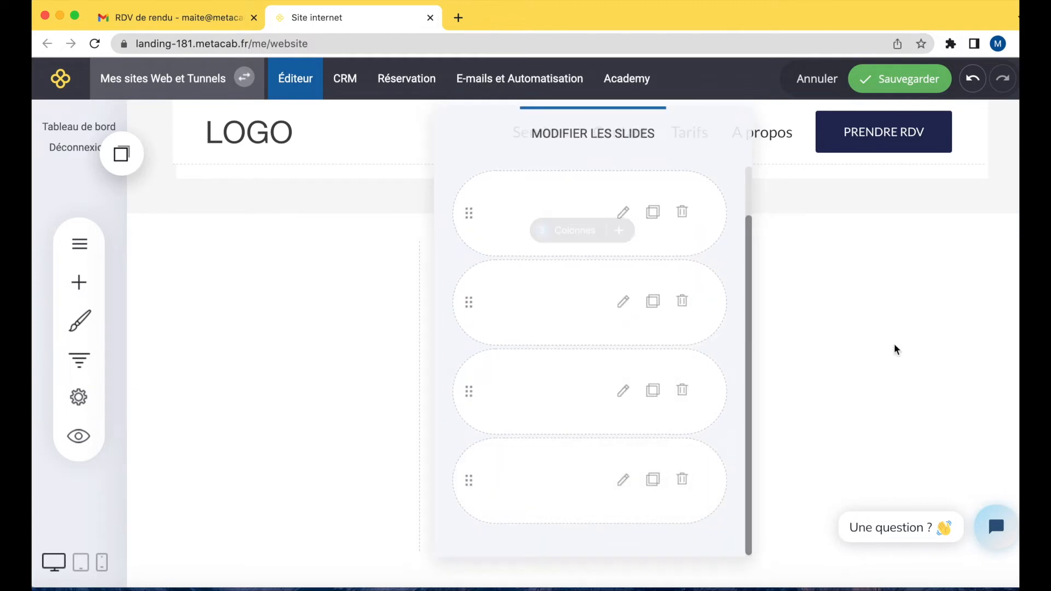
left_click(904, 79)
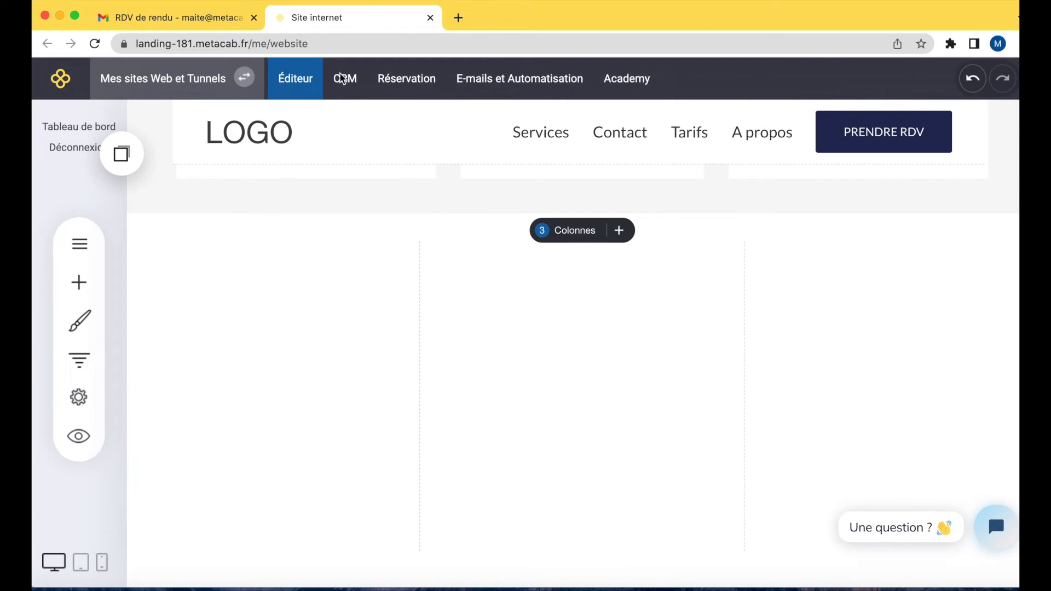
Preview the site in a new tab to check the testimonial sliders, then return to the editor.
left_click(80, 437)
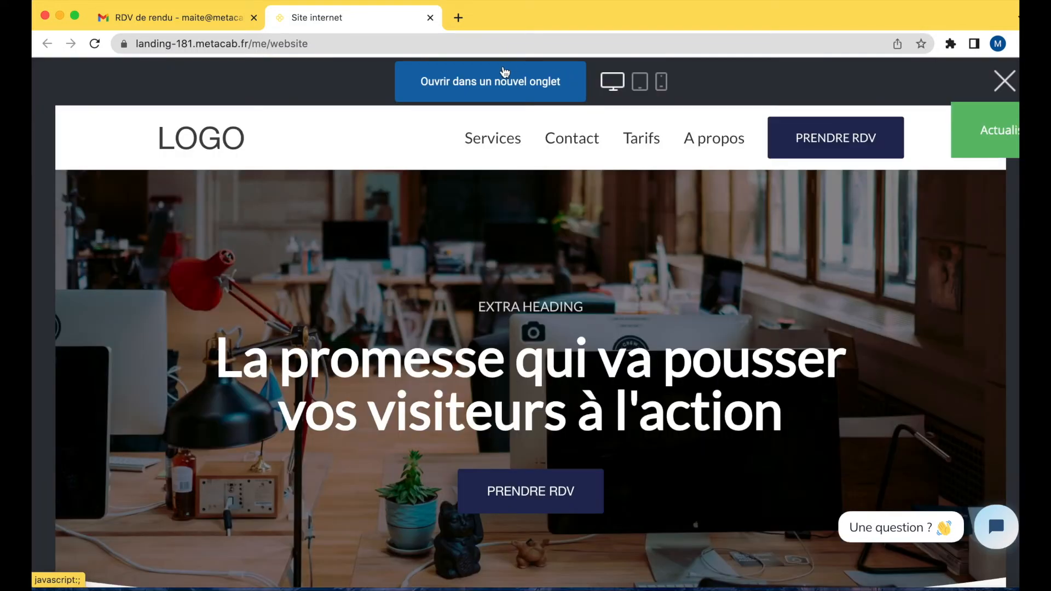
left_click(501, 81)
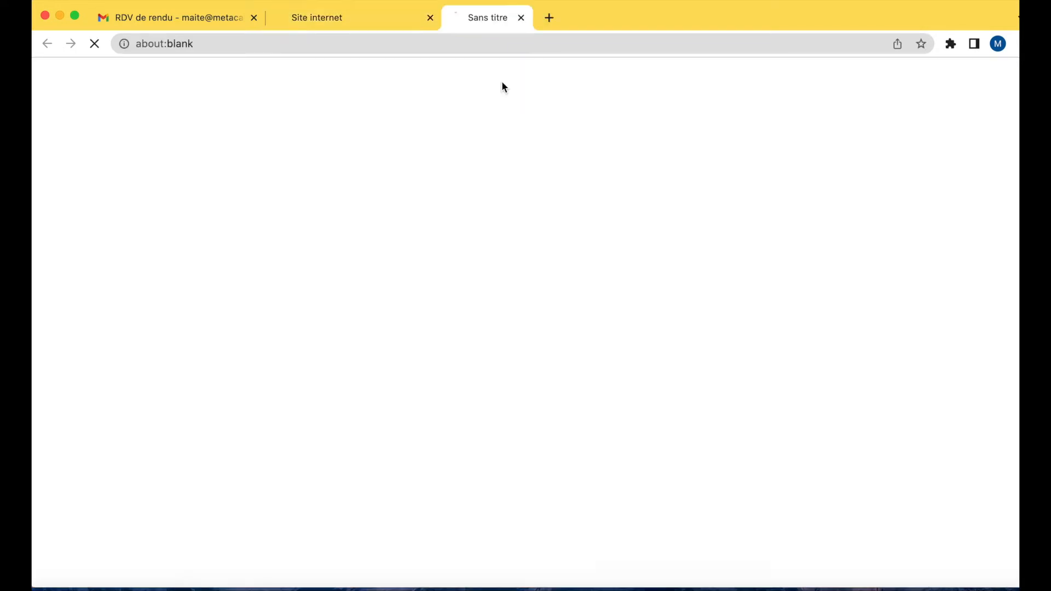
scroll(572, 411, "down", 10)
scroll(573, 414, "down", 10)
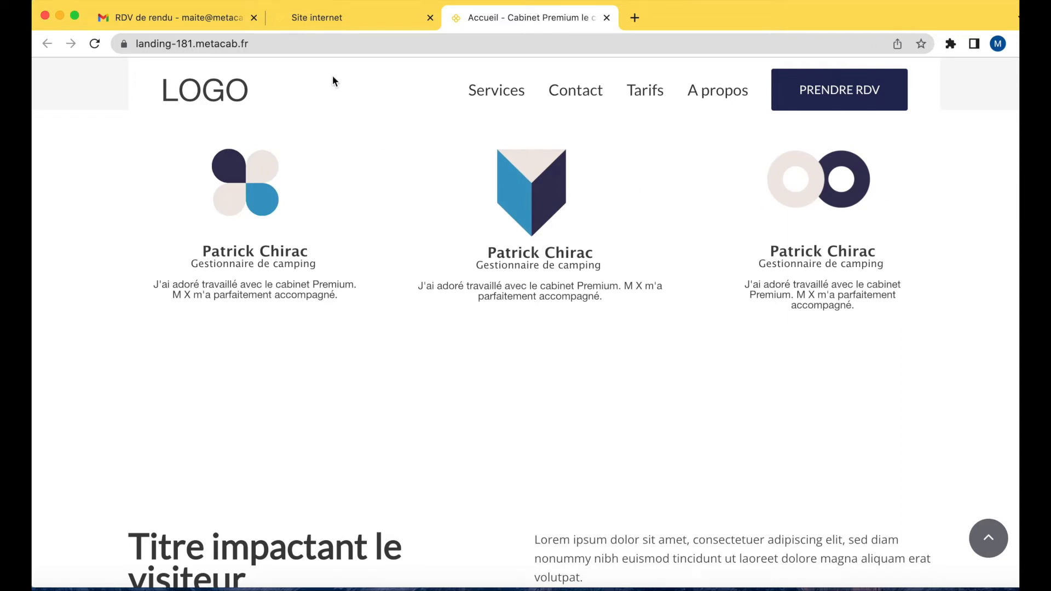
scroll(506, 330, "up", 3)
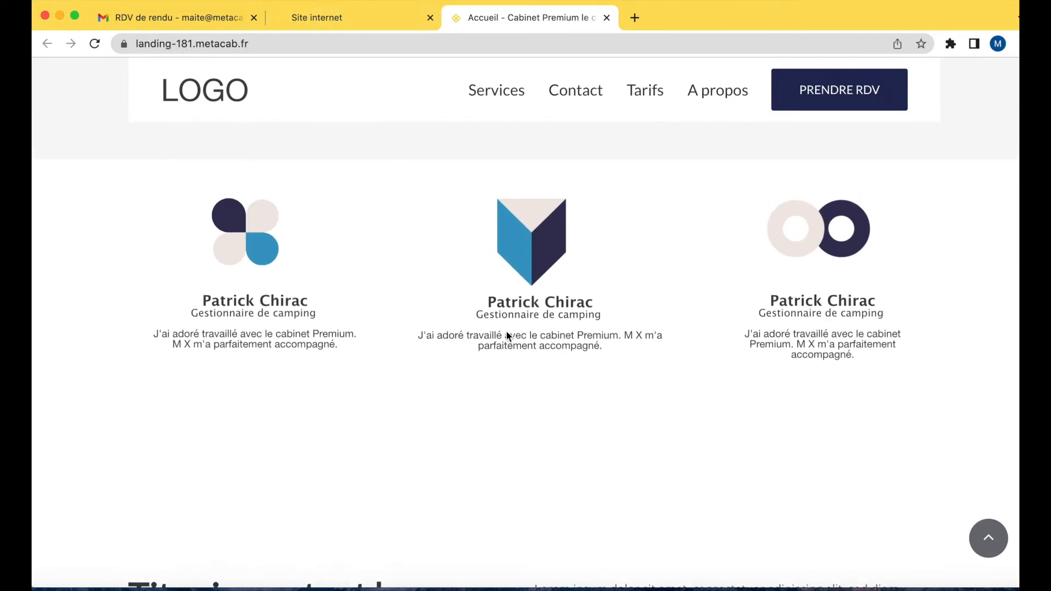
left_click(350, 22)
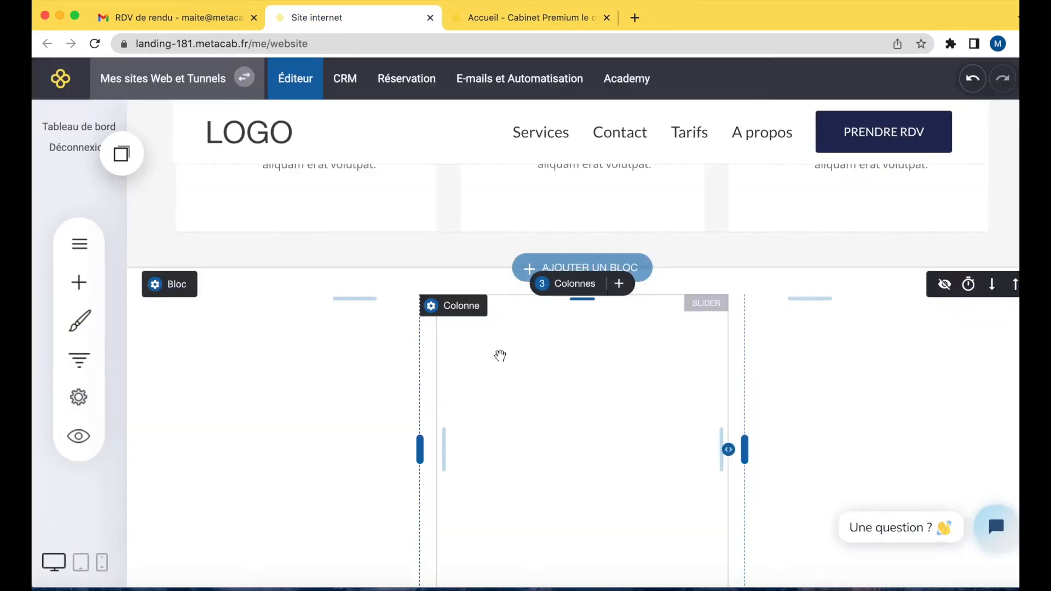
Adjust the column dividers so the middle and right columns are about 33% and 34% wide, then save.
scroll(499, 356, "up", 2)
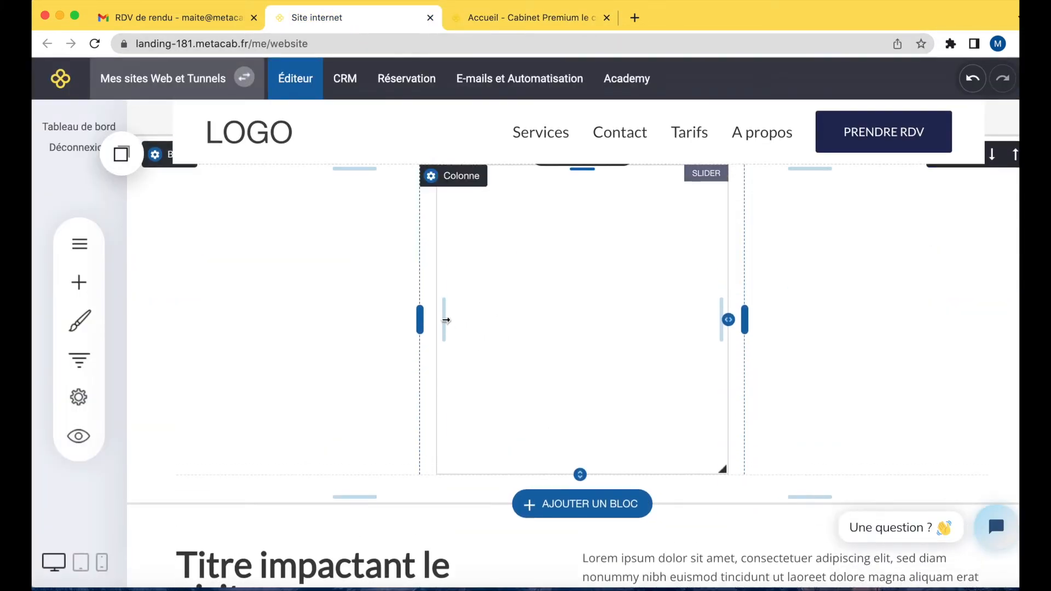
left_click(350, 326)
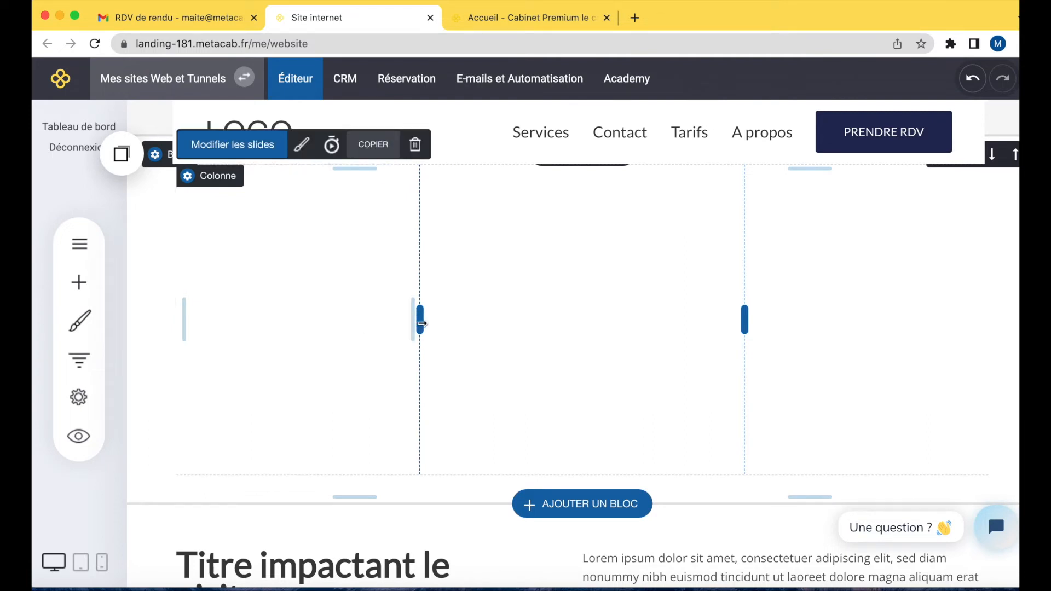
left_click_drag(425, 323, 420, 320)
left_click_drag(744, 319, 704, 319)
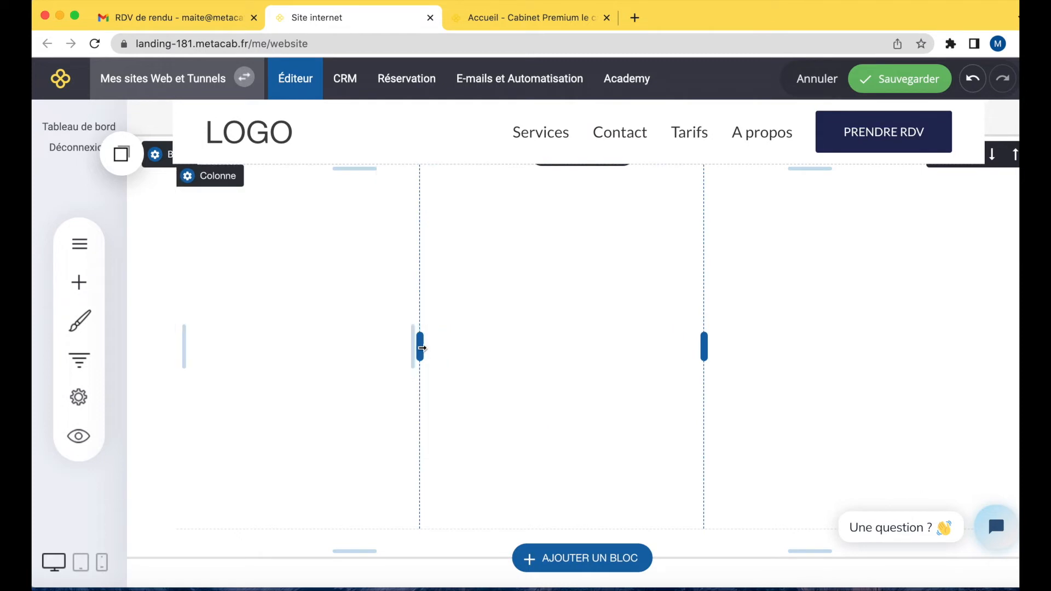
left_click_drag(426, 348, 444, 345)
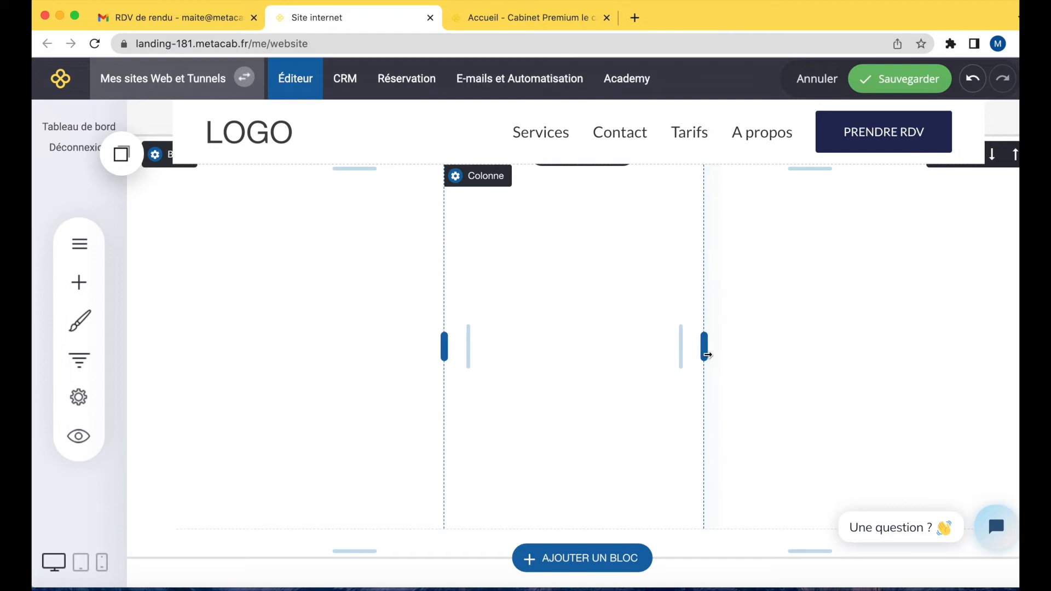
left_click_drag(707, 355, 713, 355)
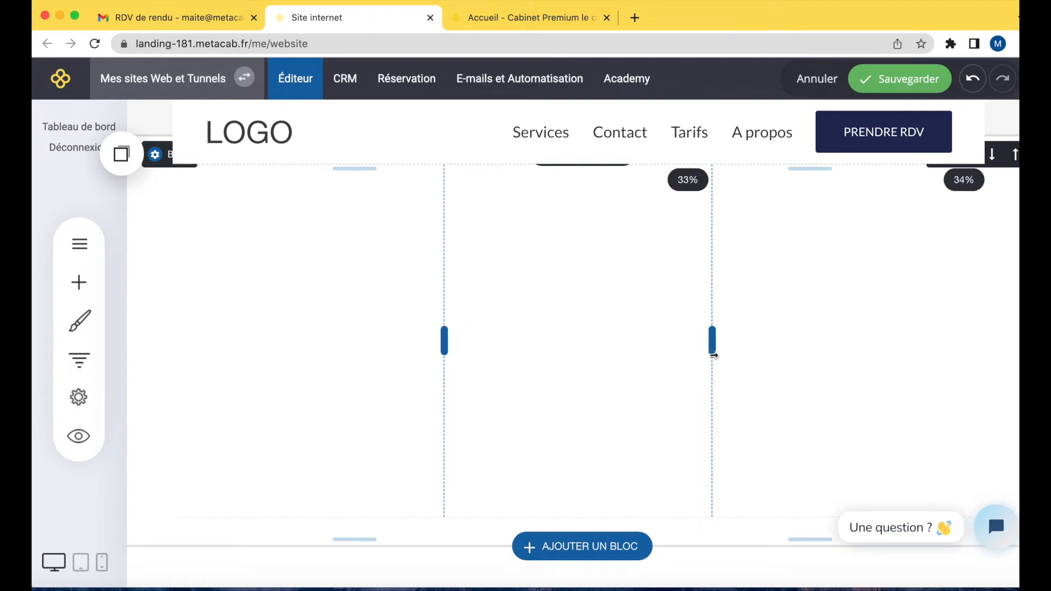
left_click(892, 337)
left_click(905, 77)
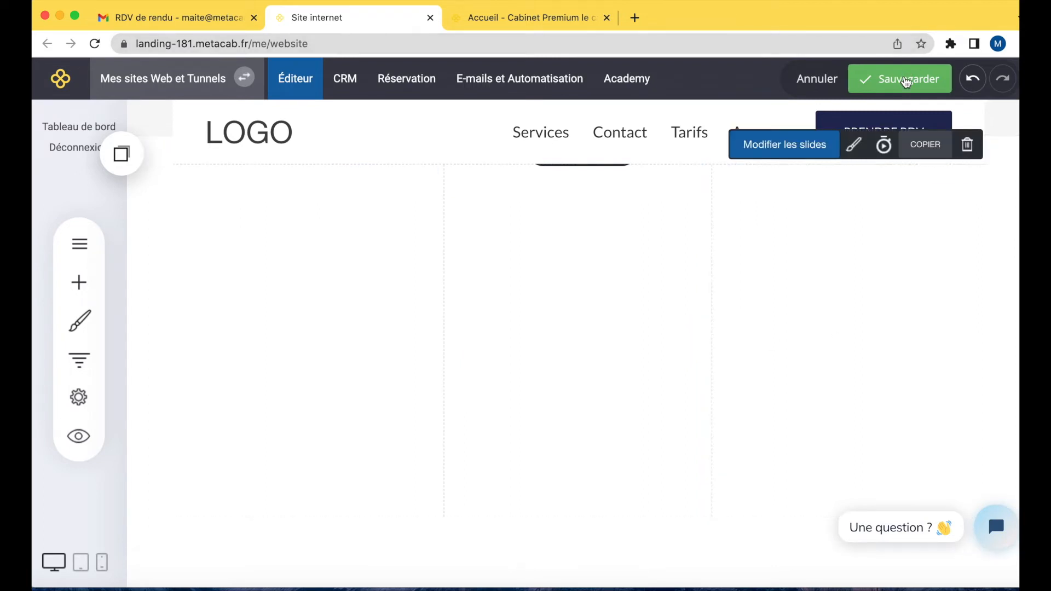
Reload the live site to check the resized columns and return to the editor.
left_click(503, 27)
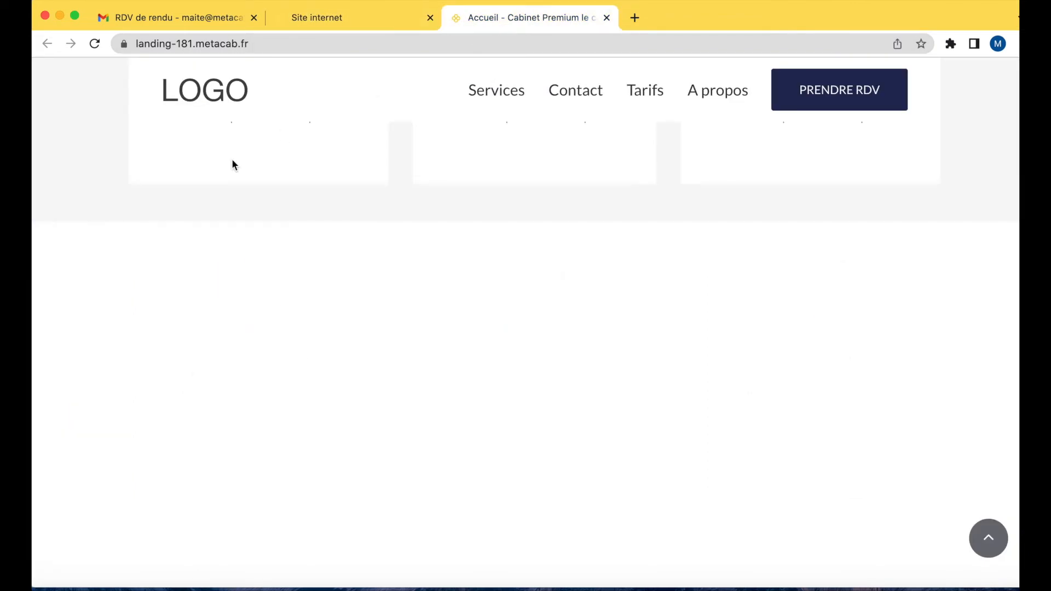
left_click(97, 45)
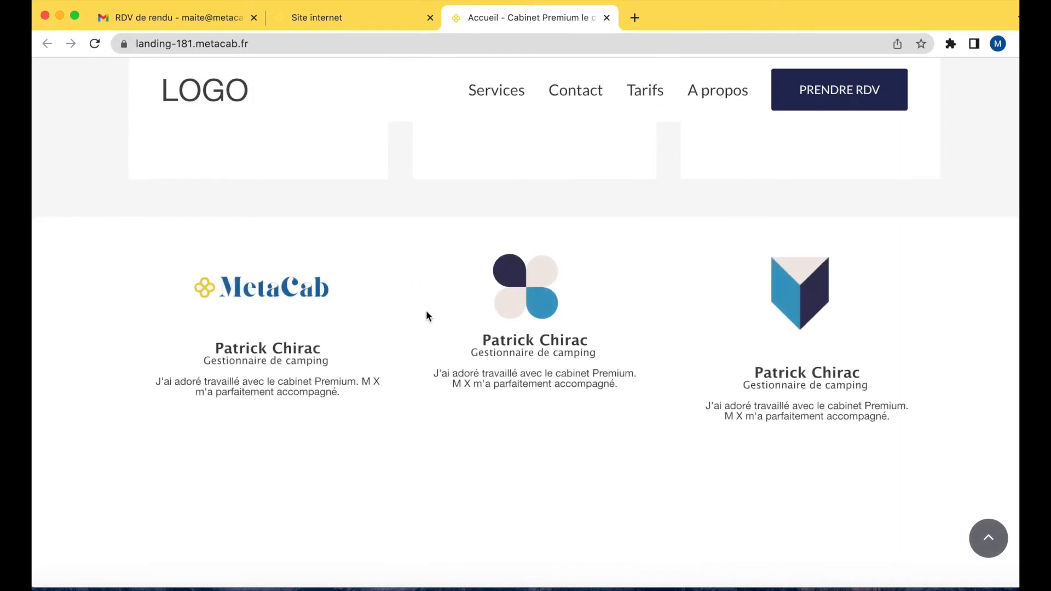
scroll(426, 313, "down", 2)
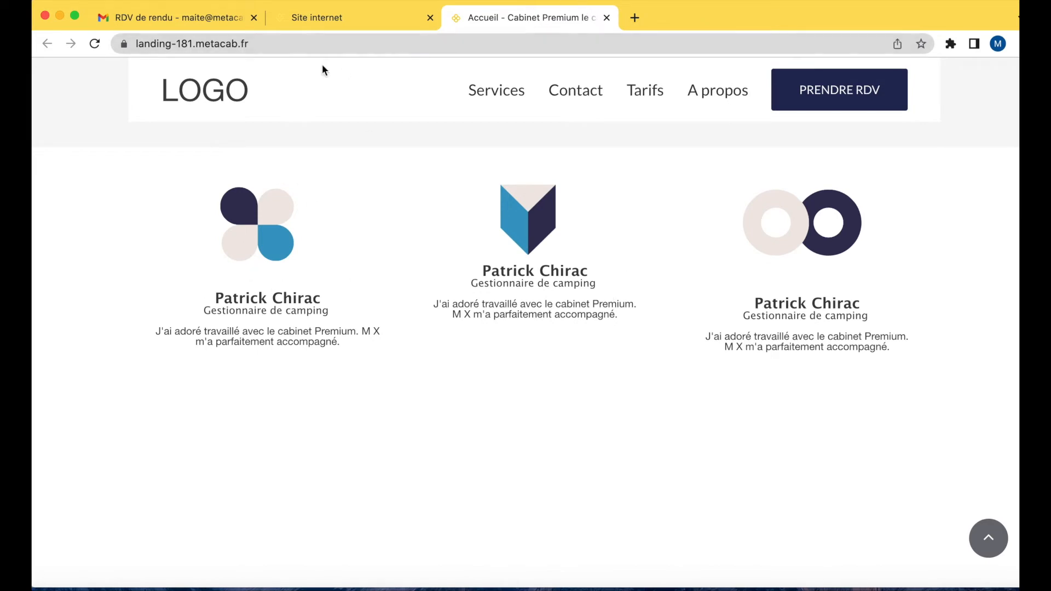
left_click(327, 15)
Stretch the third-column slider taller to fill its column and save the page.
scroll(527, 293, "up", 5)
scroll(527, 293, "down", 6)
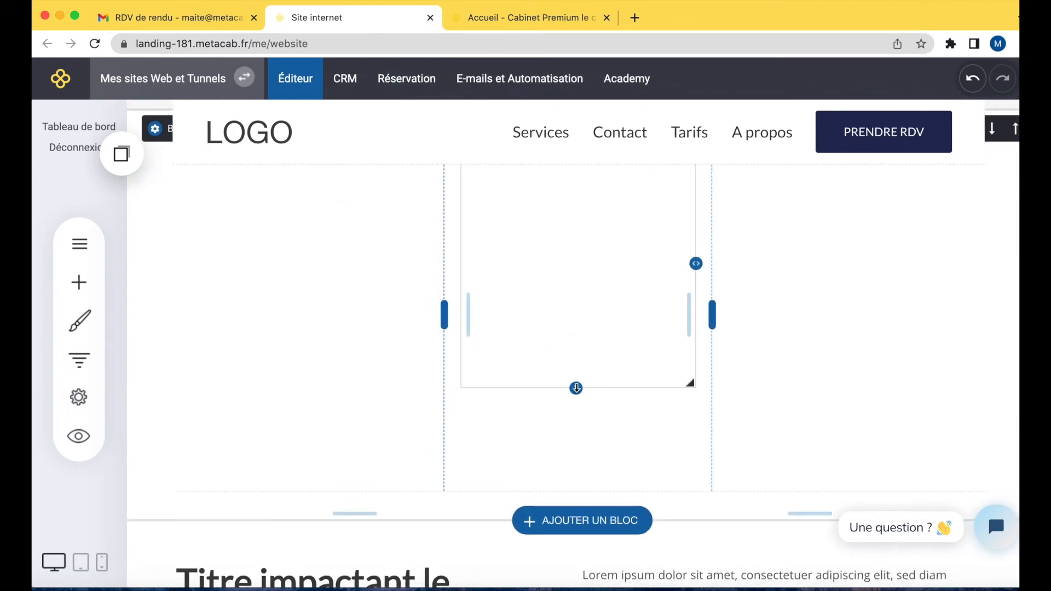
left_click_drag(569, 457, 574, 480)
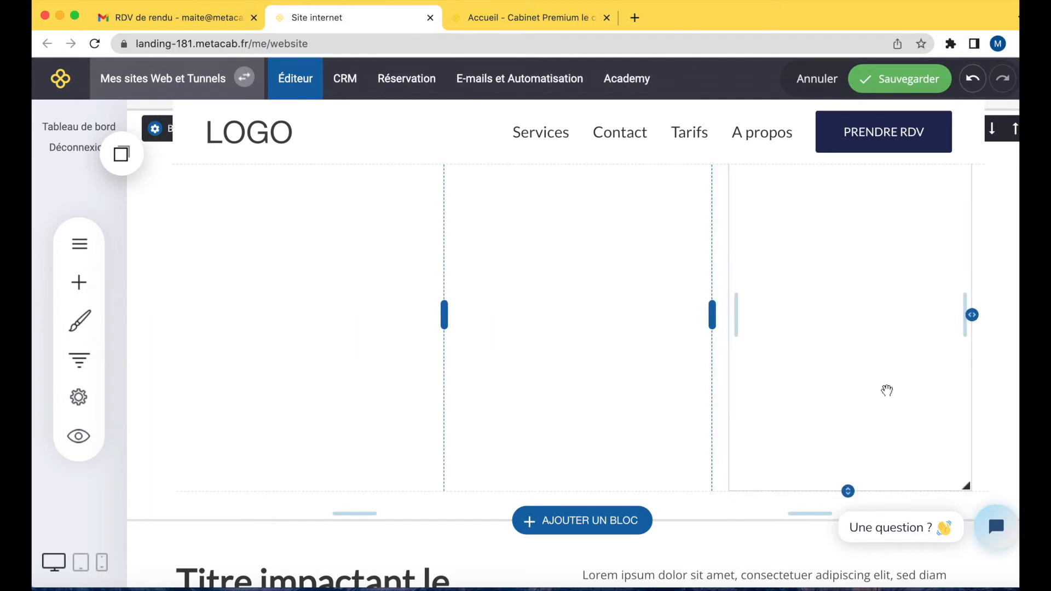
left_click(901, 82)
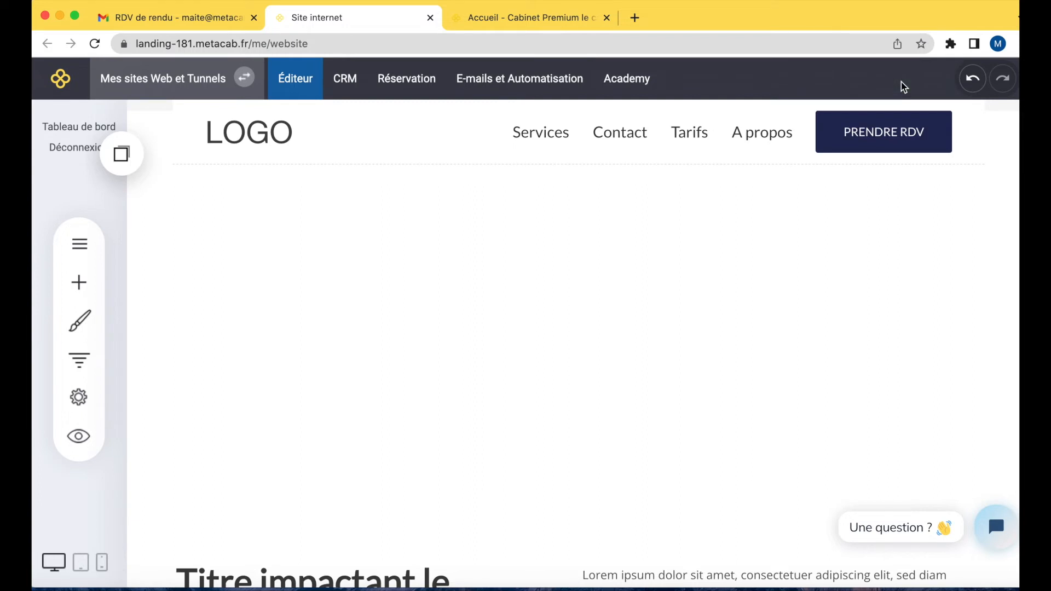
Reload the live site to check the sliders and return to the editor tab.
left_click(512, 17)
left_click(94, 46)
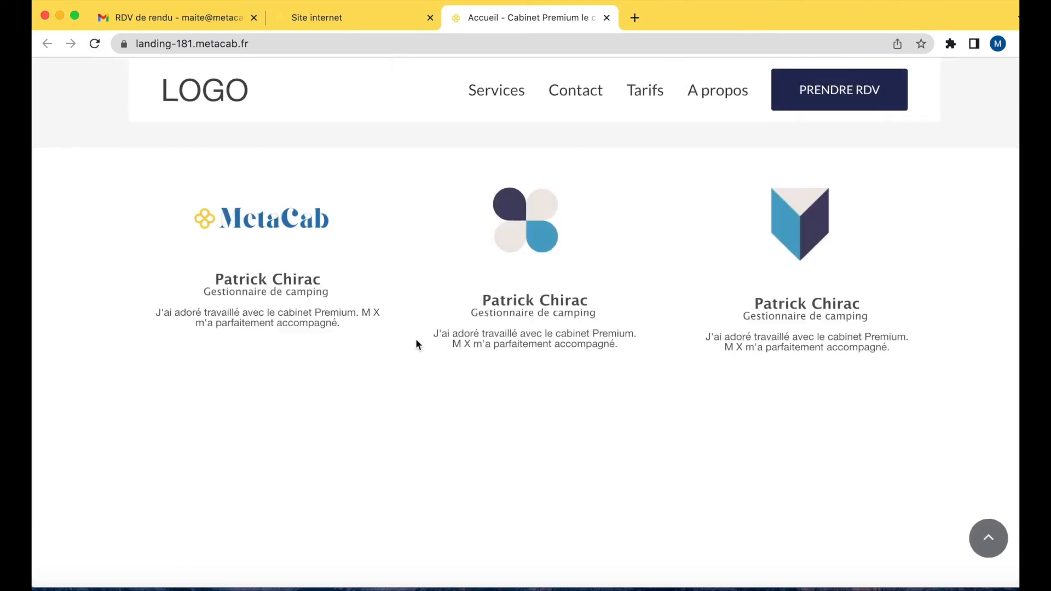
scroll(417, 341, "up", 4)
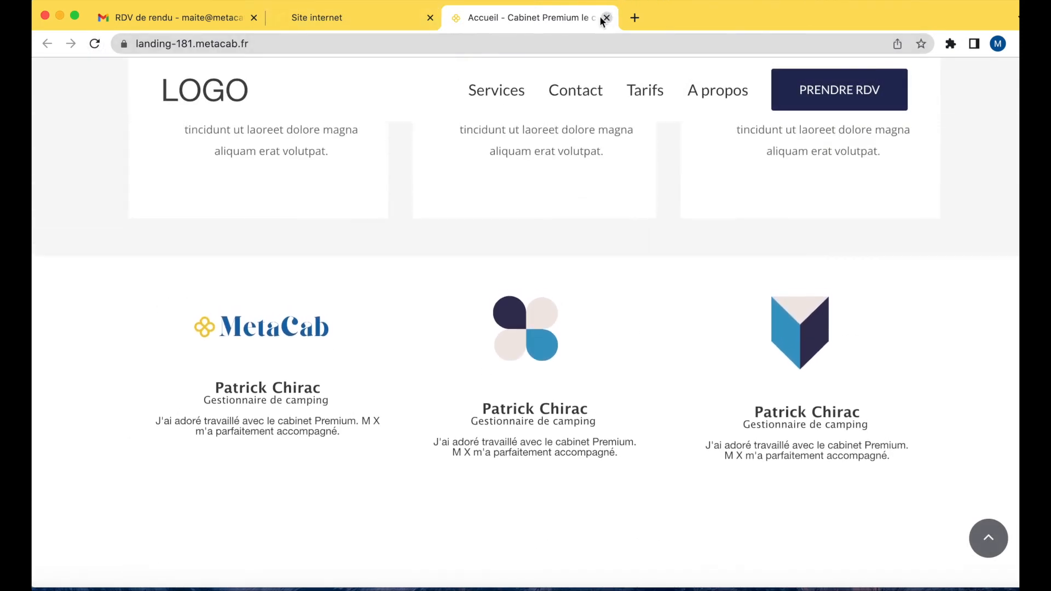
left_click(366, 16)
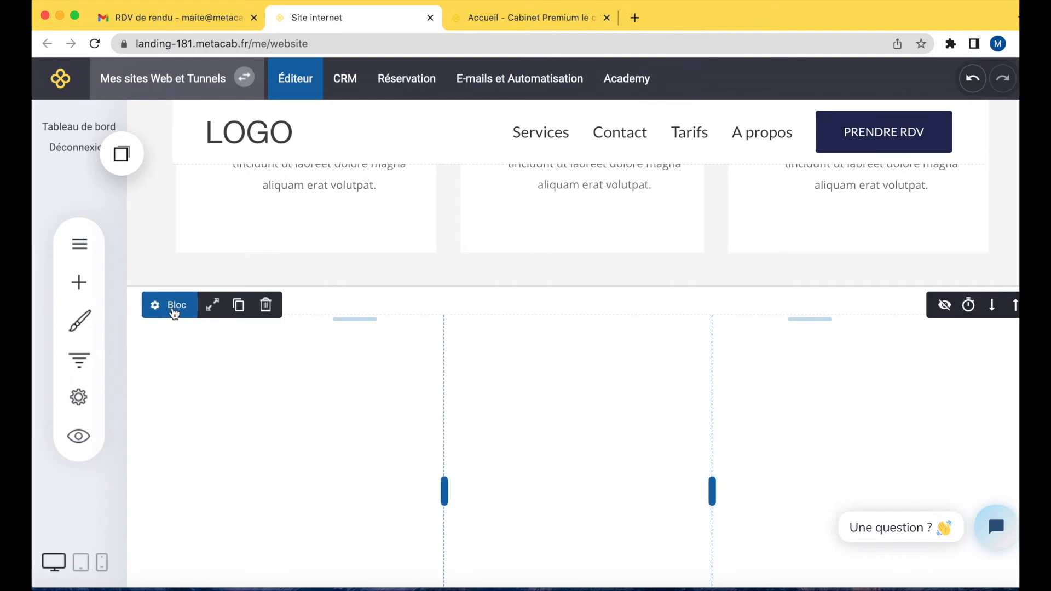
Open the first column's settings in the testimonial block and set its background colour to white.
left_click(172, 307)
left_click(249, 297)
left_click(156, 360)
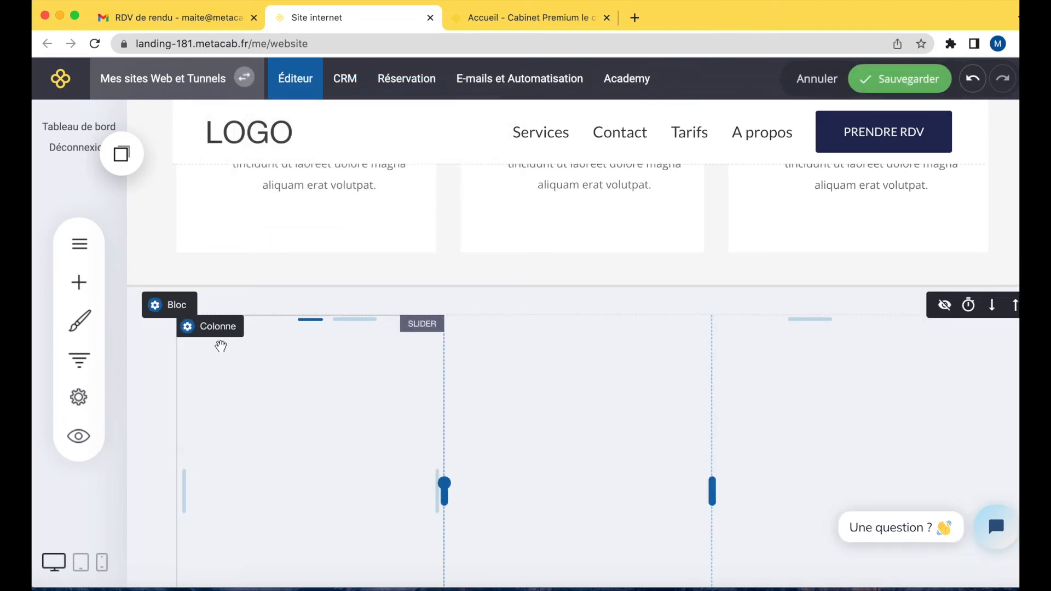
left_click(225, 328)
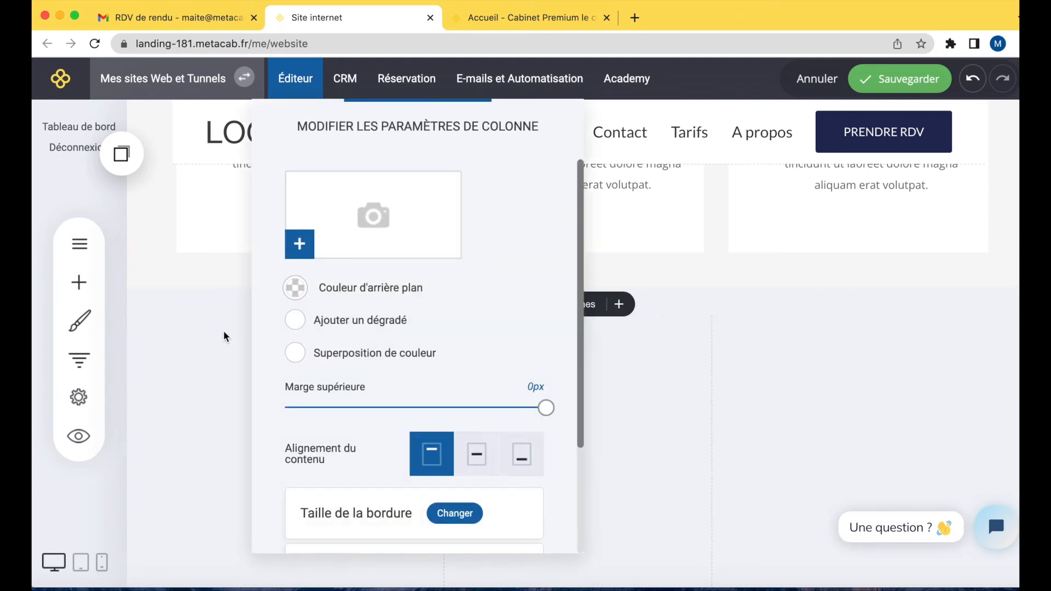
scroll(358, 412, "down", 5)
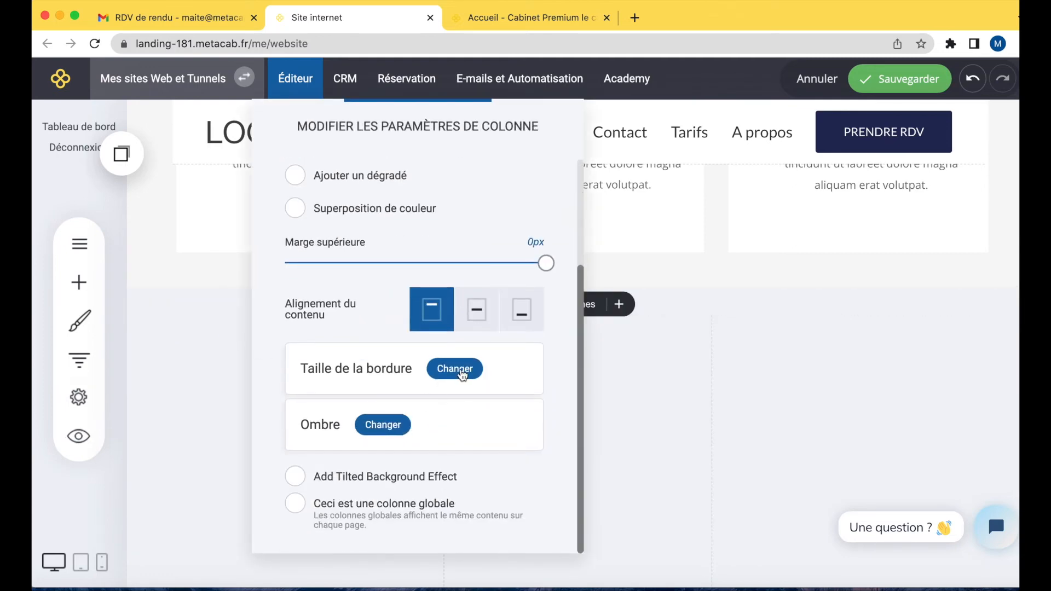
scroll(402, 317, "up", 5)
left_click(298, 287)
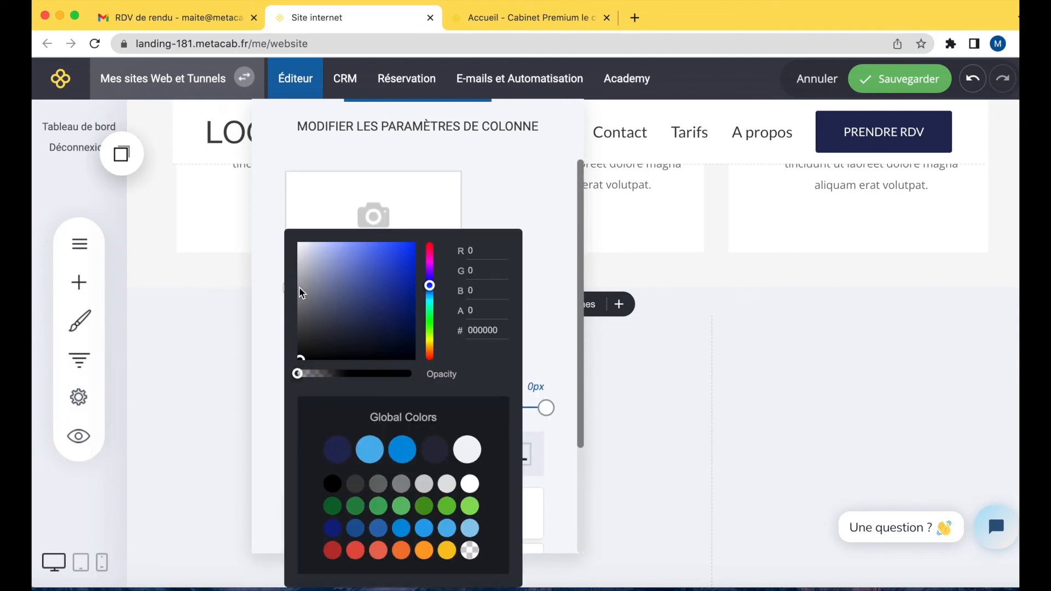
left_click(471, 484)
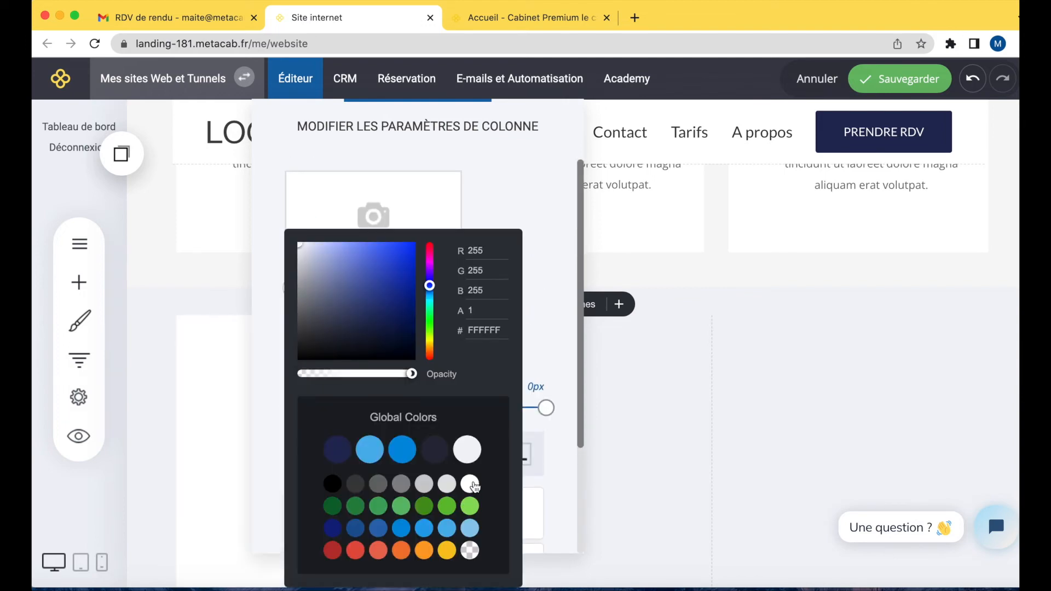
left_click(239, 385)
left_click(239, 385)
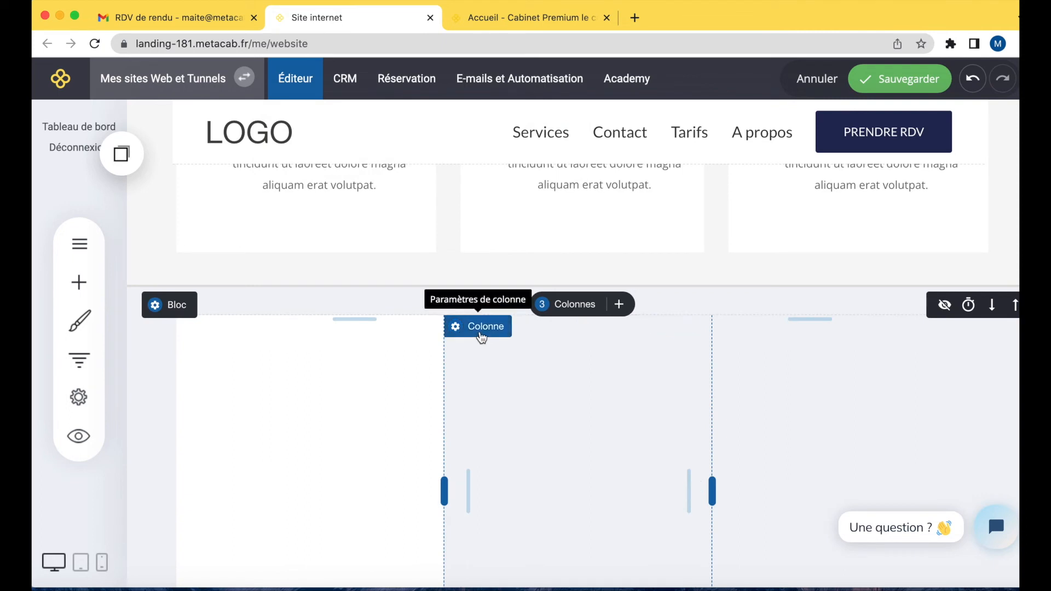
Set the middle column's background colour to white.
left_click(481, 328)
left_click(570, 289)
left_click(734, 449)
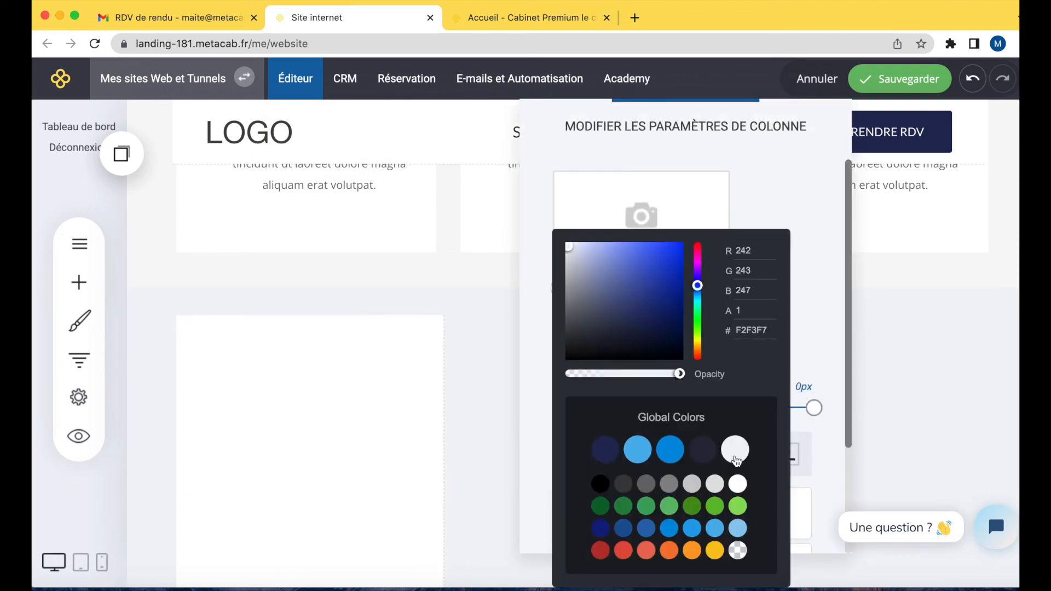
left_click(737, 483)
left_click(925, 388)
left_click(924, 388)
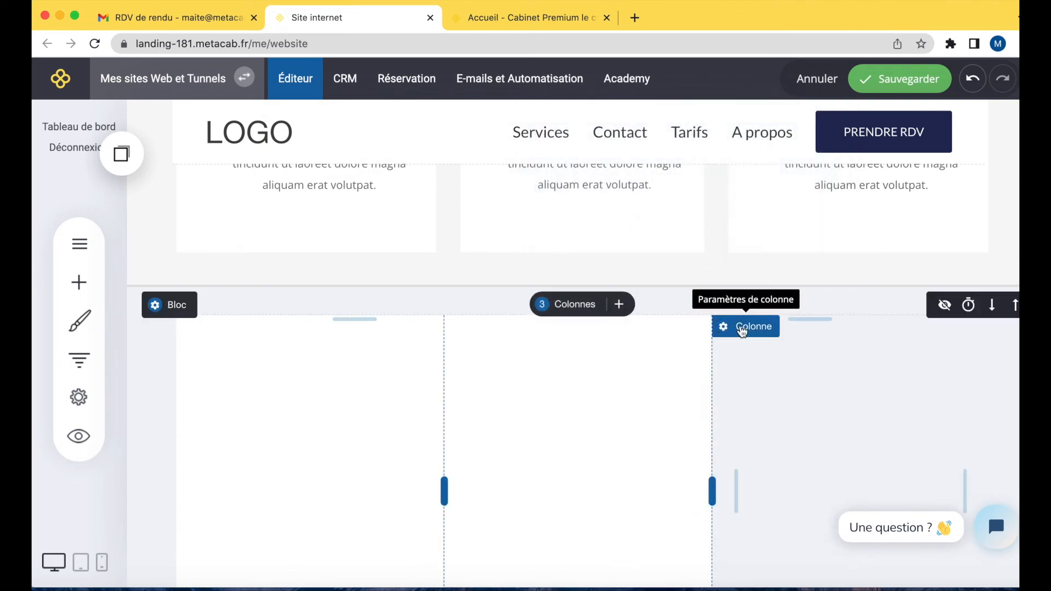
Set the third column's background colour to white.
left_click(742, 326)
left_click(729, 280)
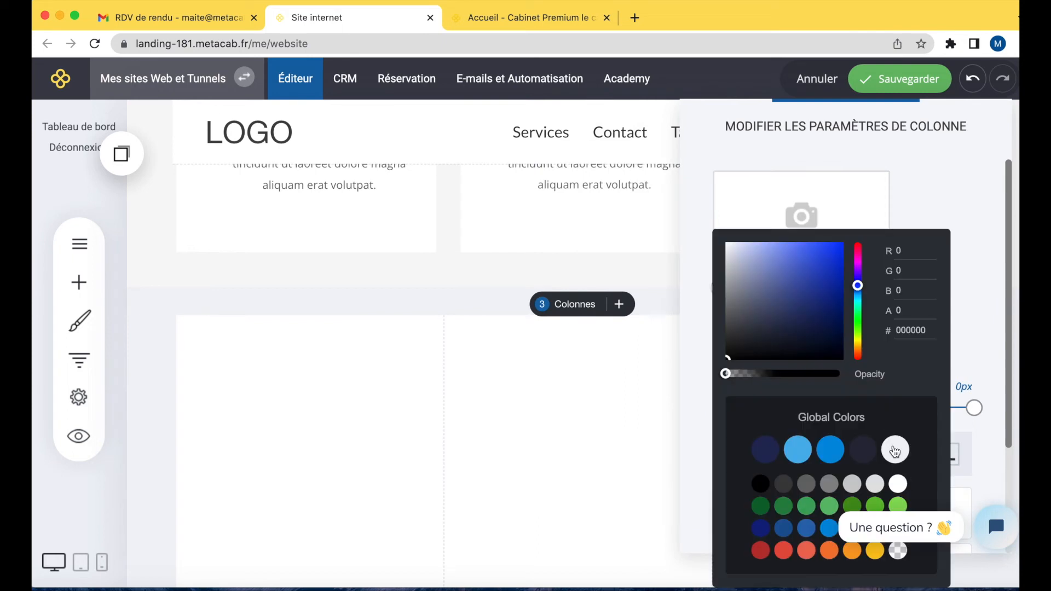
left_click(897, 484)
left_click(581, 309)
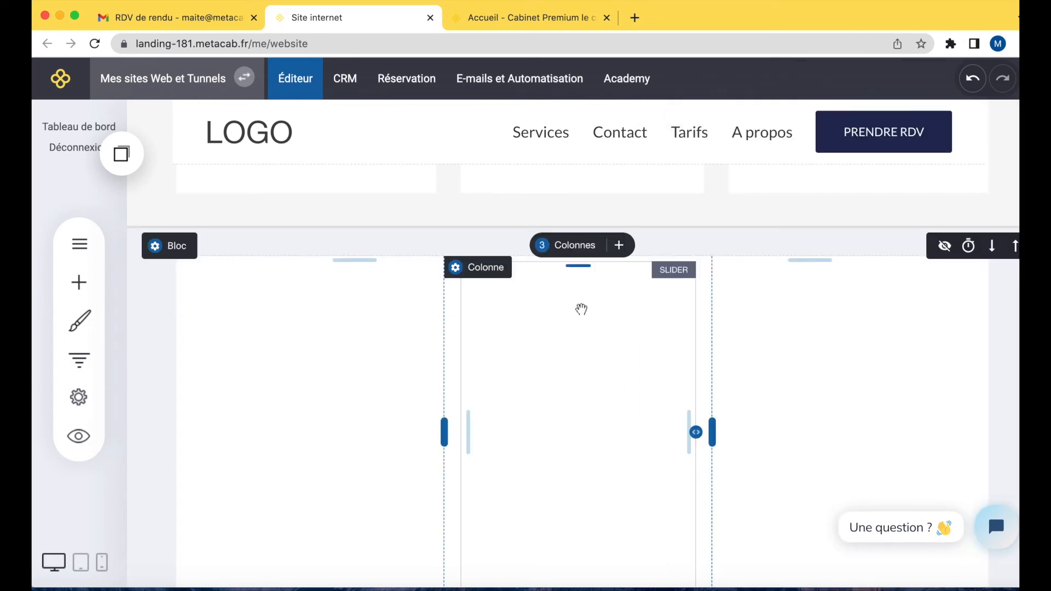
Nudge the sliders slightly lower within the middle and third columns and save the page.
left_click_drag(315, 308, 567, 325)
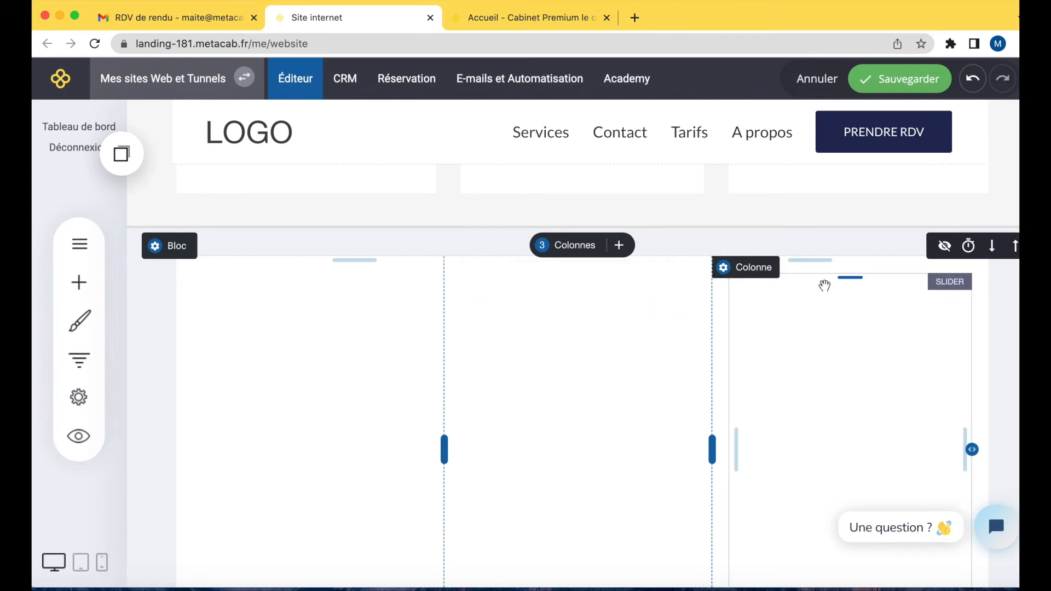
left_click_drag(825, 282, 825, 320)
left_click_drag(824, 326, 824, 321)
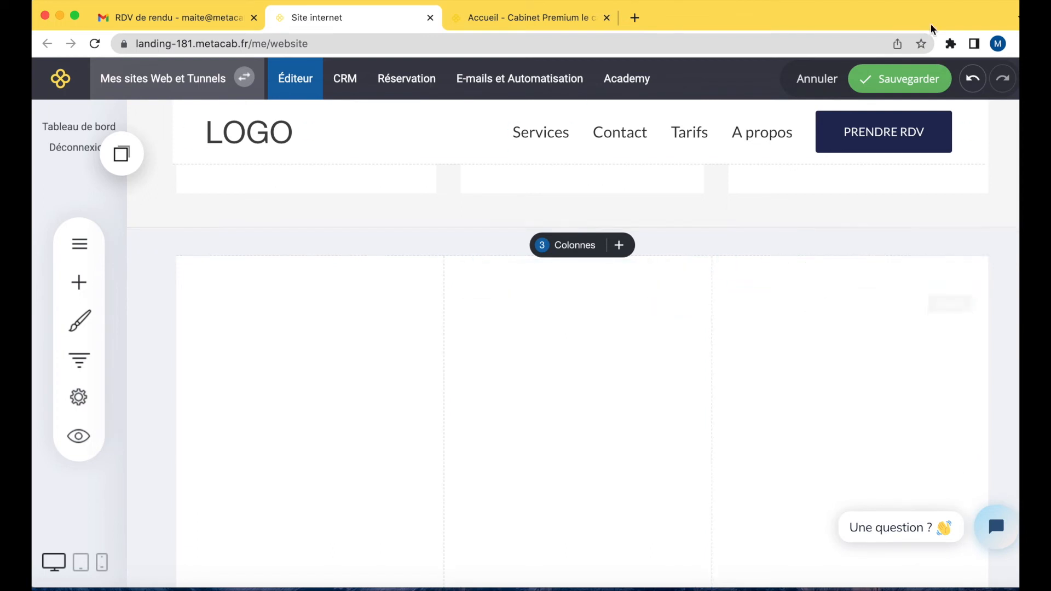
left_click(917, 75)
Reload the live site and compare the white-column testimonial sliders with the editor, switching between the two tabs.
left_click(492, 16)
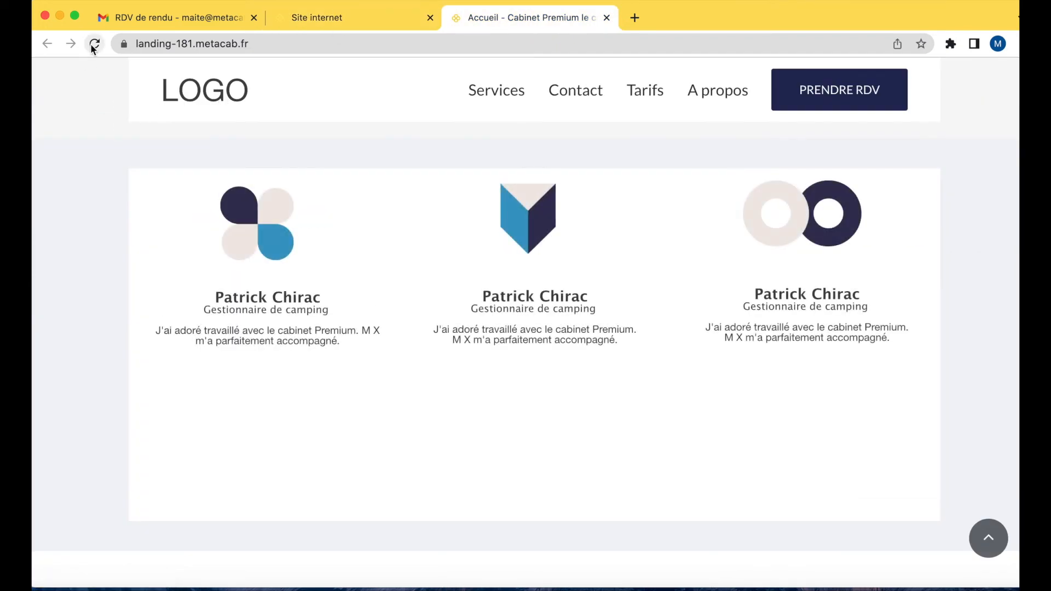
left_click(350, 17)
key("ctrl+Tab")
left_click(94, 43)
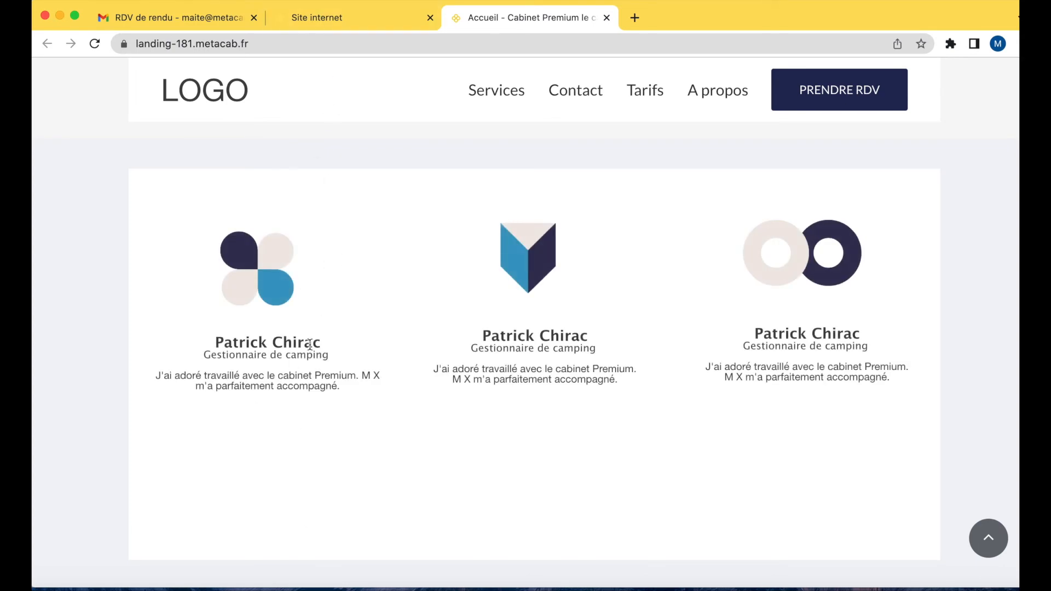
left_click(318, 17)
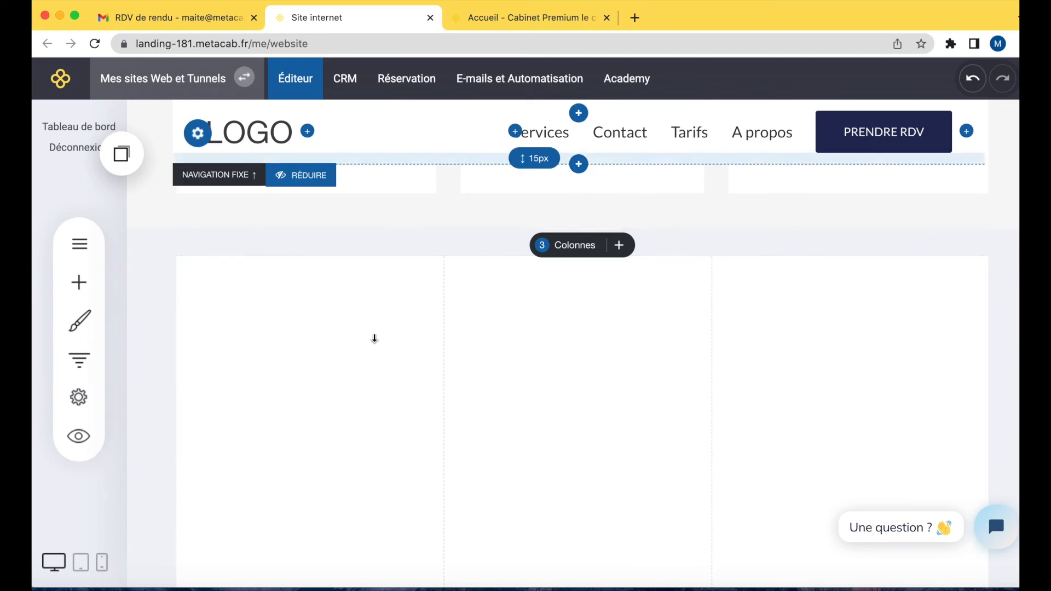
scroll(378, 469, "down", 3)
scroll(378, 469, "up", 1)
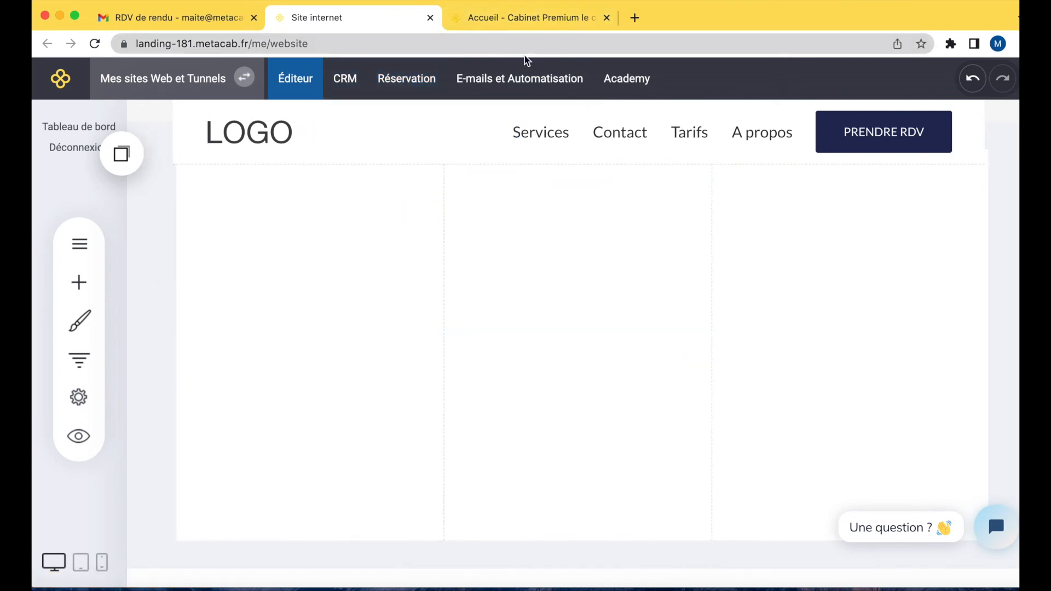
left_click(535, 19)
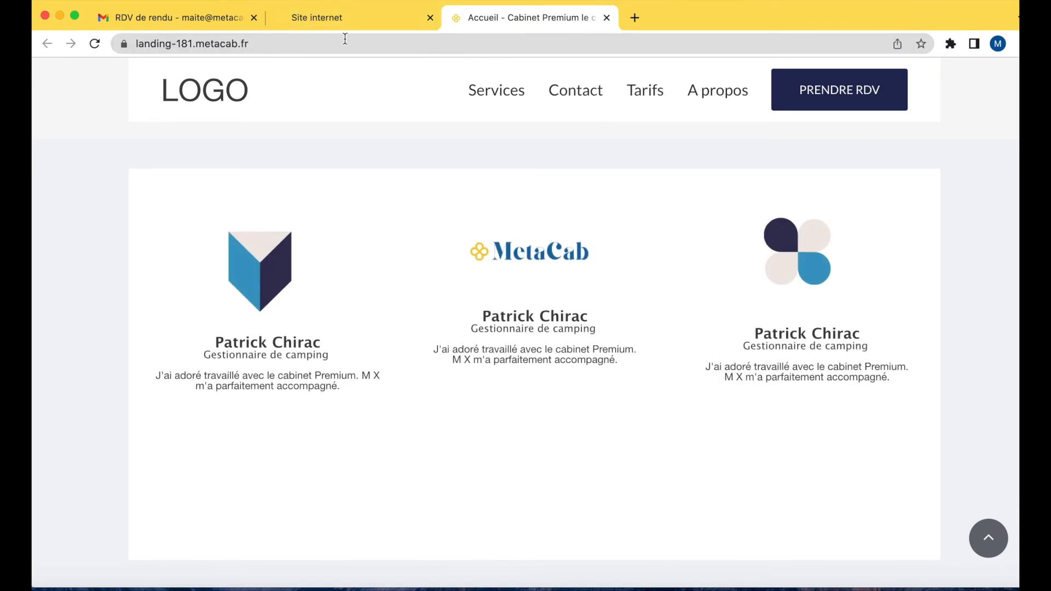
left_click(346, 17)
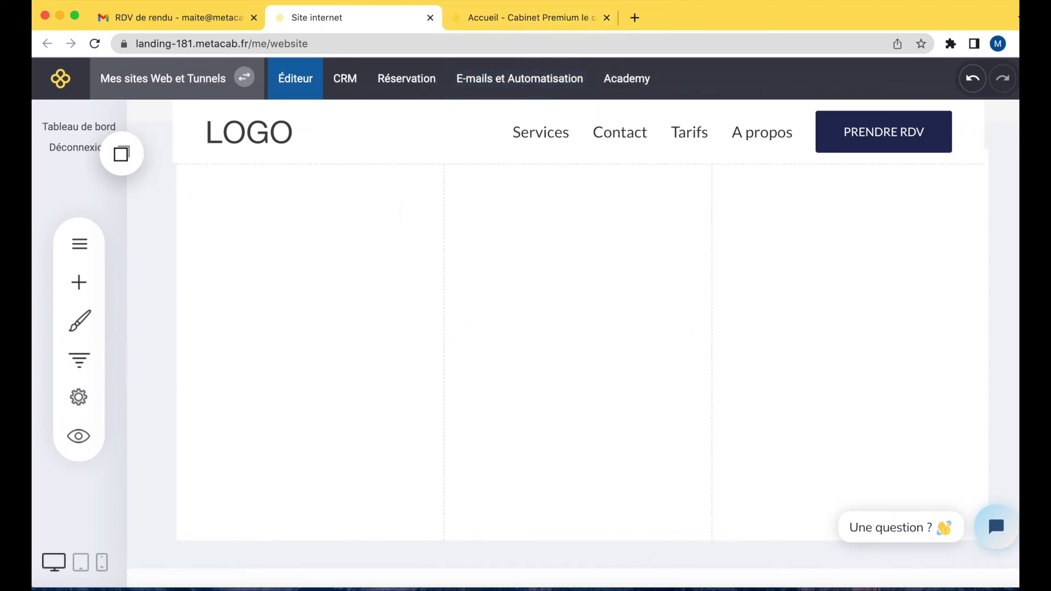
Copy the whole three-column testimonial block.
scroll(407, 454, "up", 2)
scroll(407, 453, "down", 1)
left_click_drag(408, 453, 688, 326)
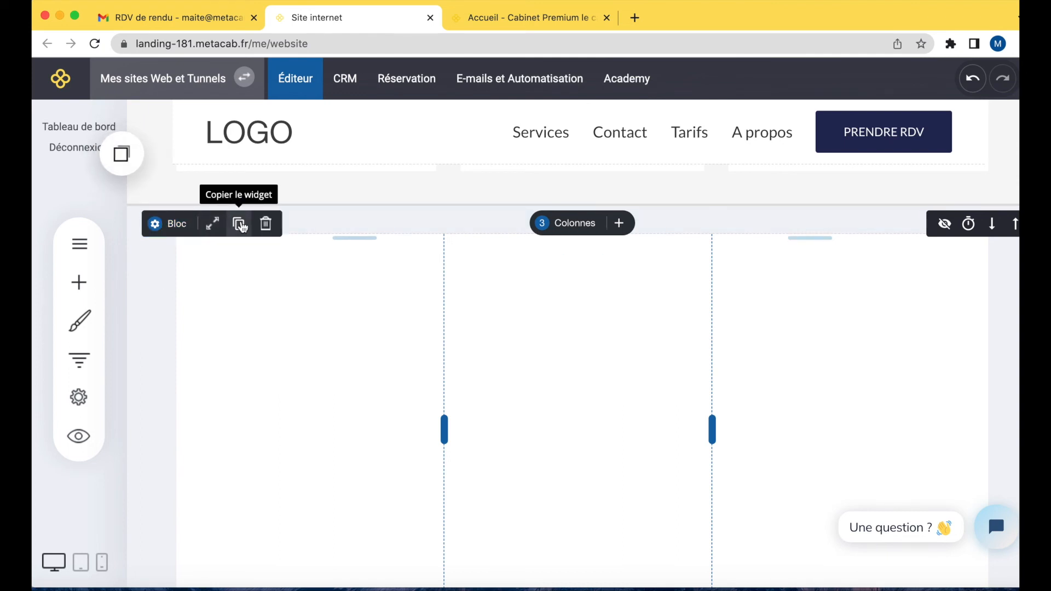
Open the Service détaillé page in the editor.
scroll(209, 337, "down", 1)
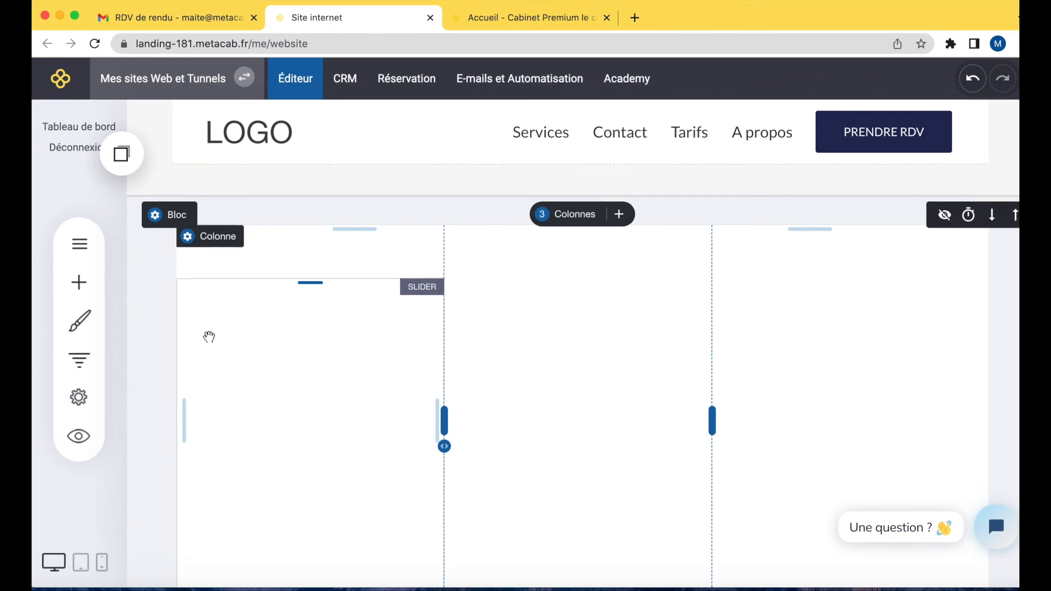
scroll(208, 336, "down", 10)
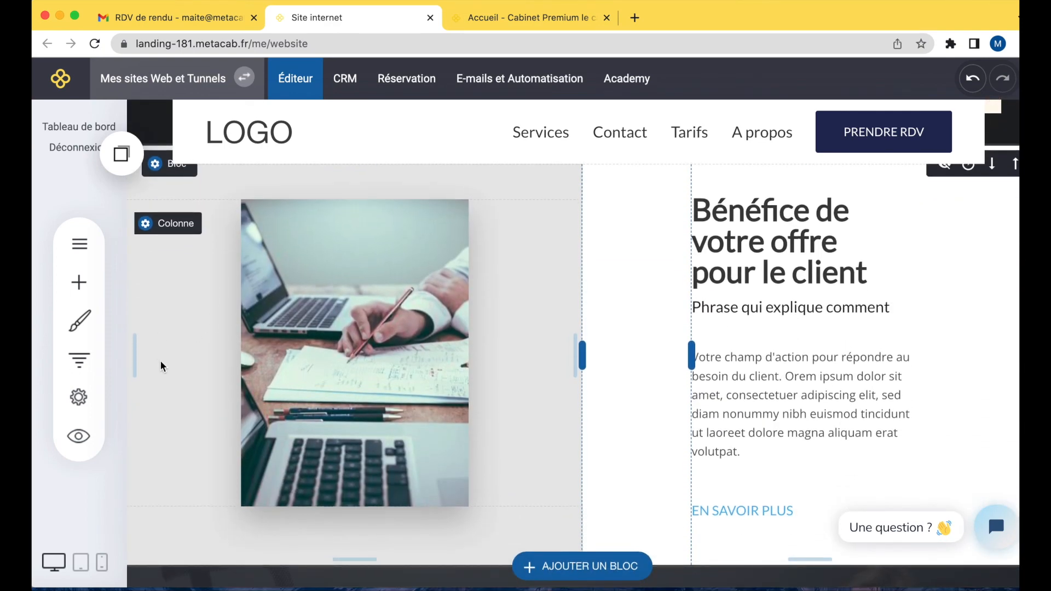
scroll(266, 174, "up", 3)
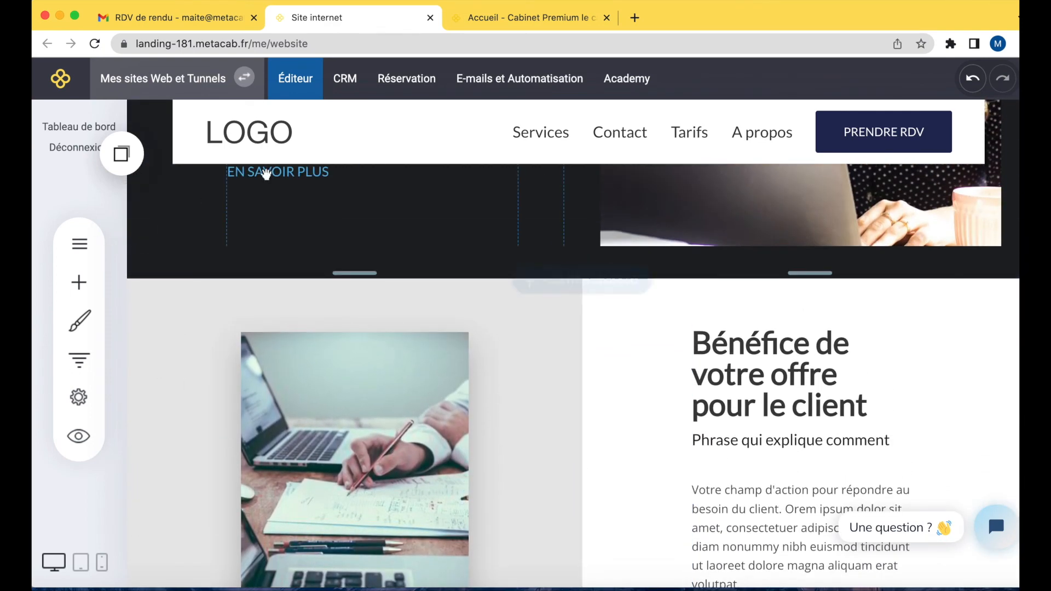
left_click(66, 247)
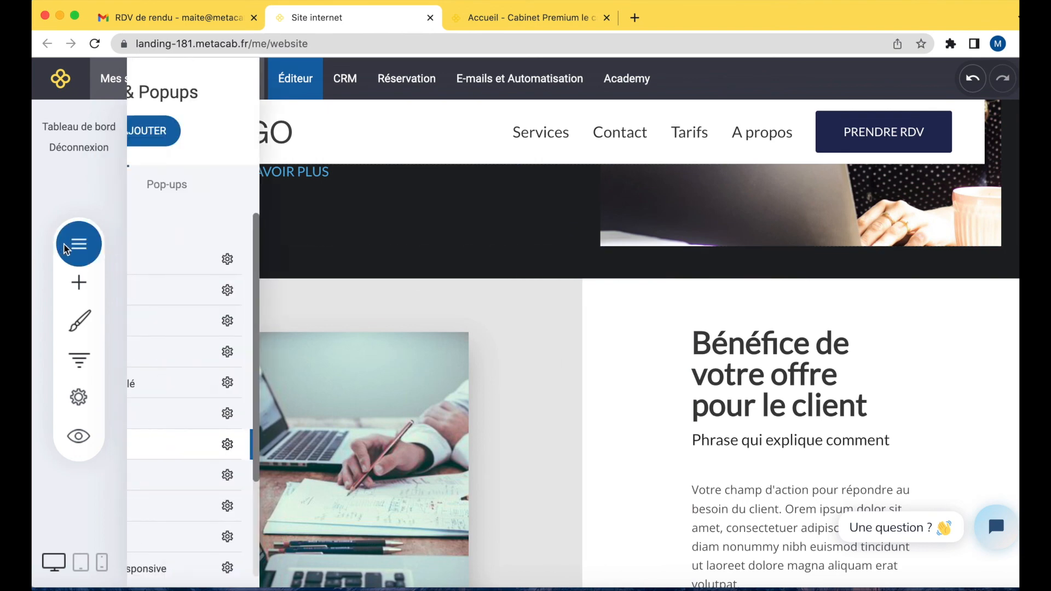
left_click(246, 386)
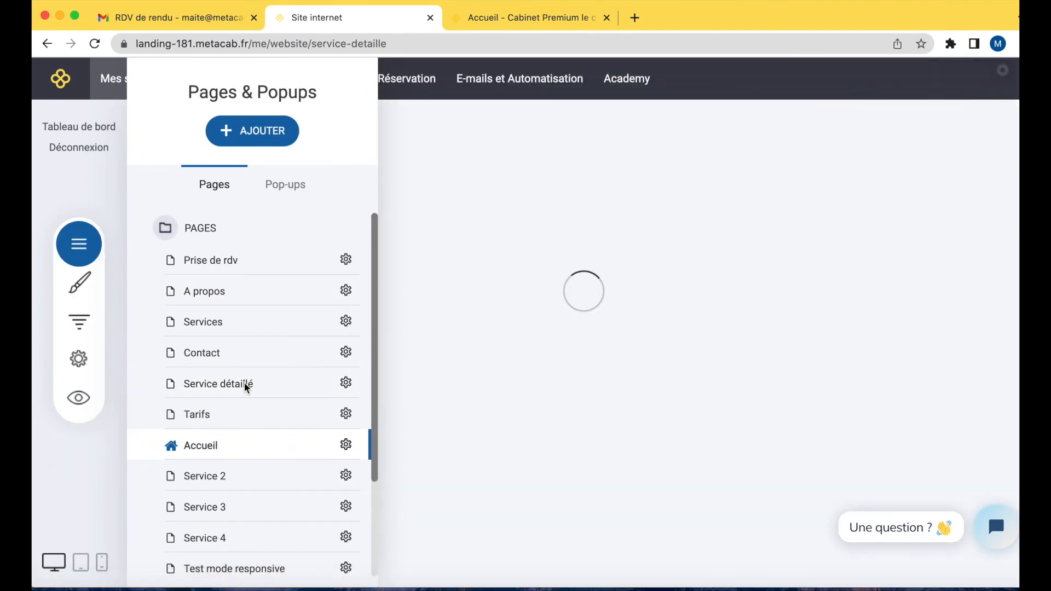
scroll(498, 377, "down", 15)
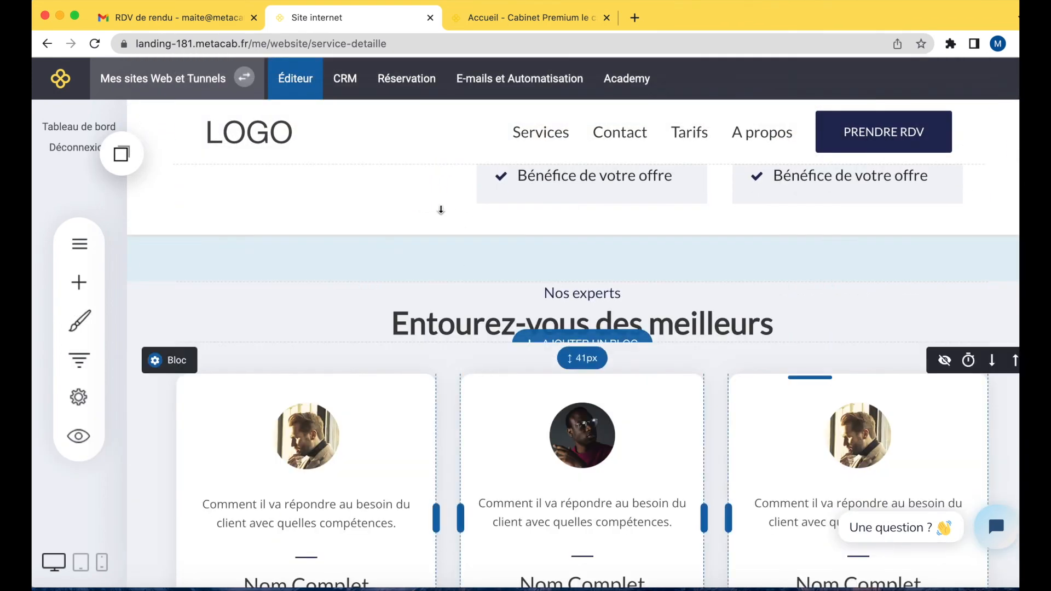
Paste the copied testimonial block below the benefits section and save the page.
left_click(122, 156)
left_click_drag(229, 298, 368, 255)
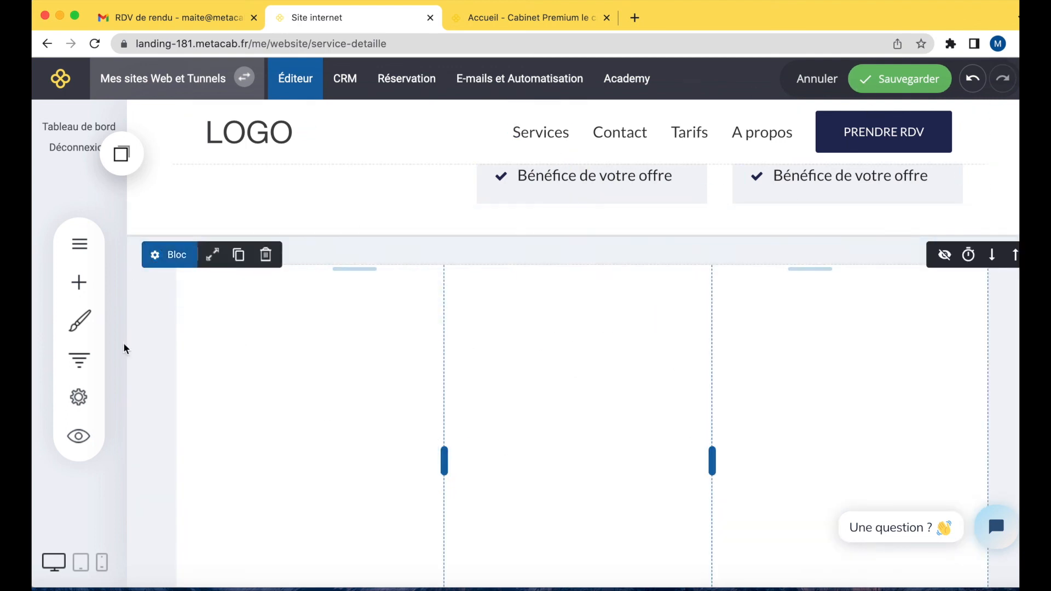
left_click(896, 84)
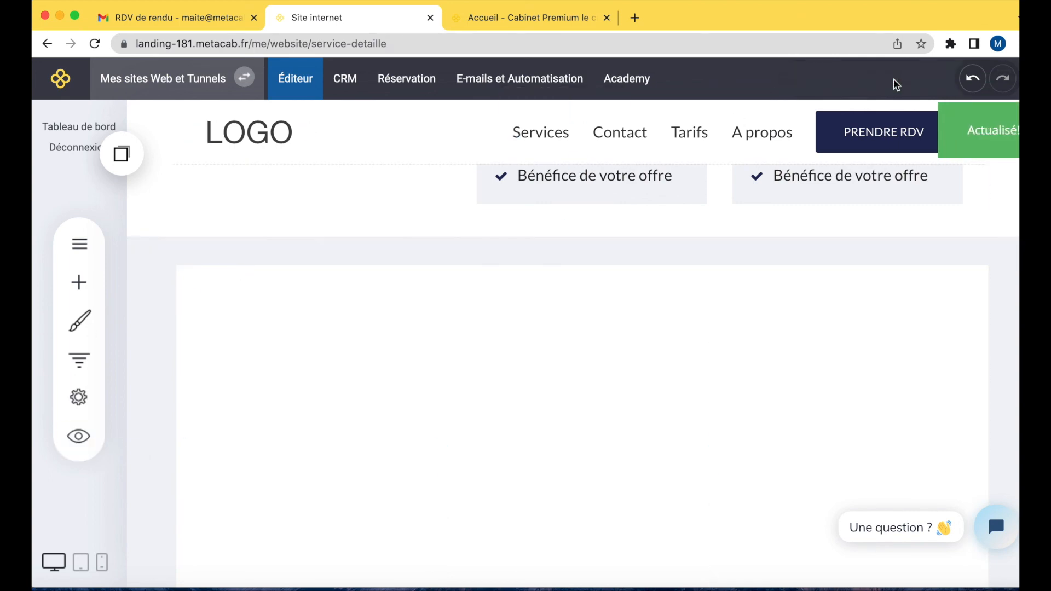
Preview the Service détaillé page to check the pasted testimonial sliders, then close the preview.
left_click(82, 441)
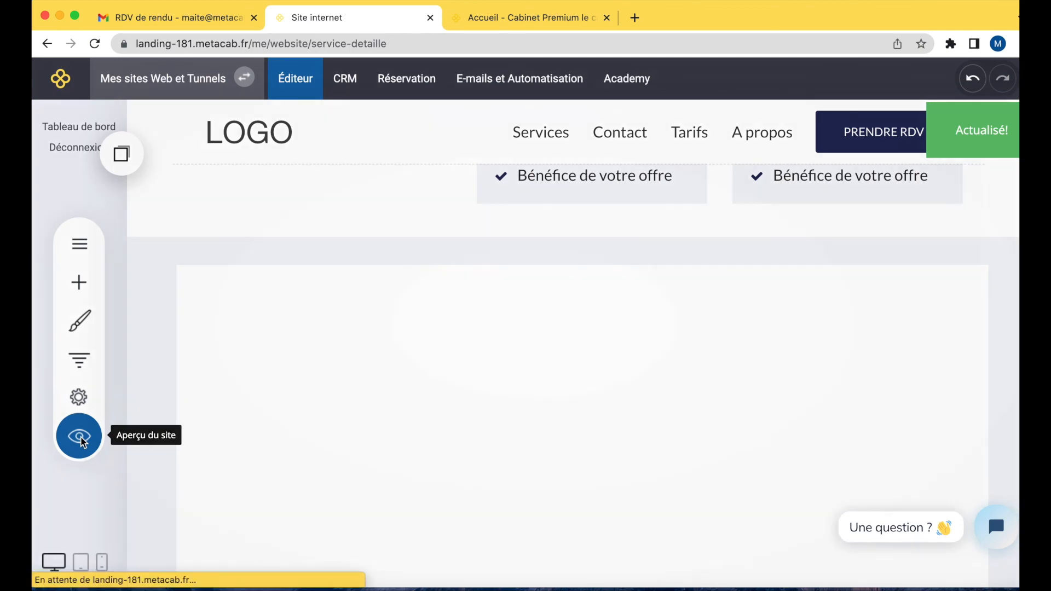
scroll(471, 411, "down", 15)
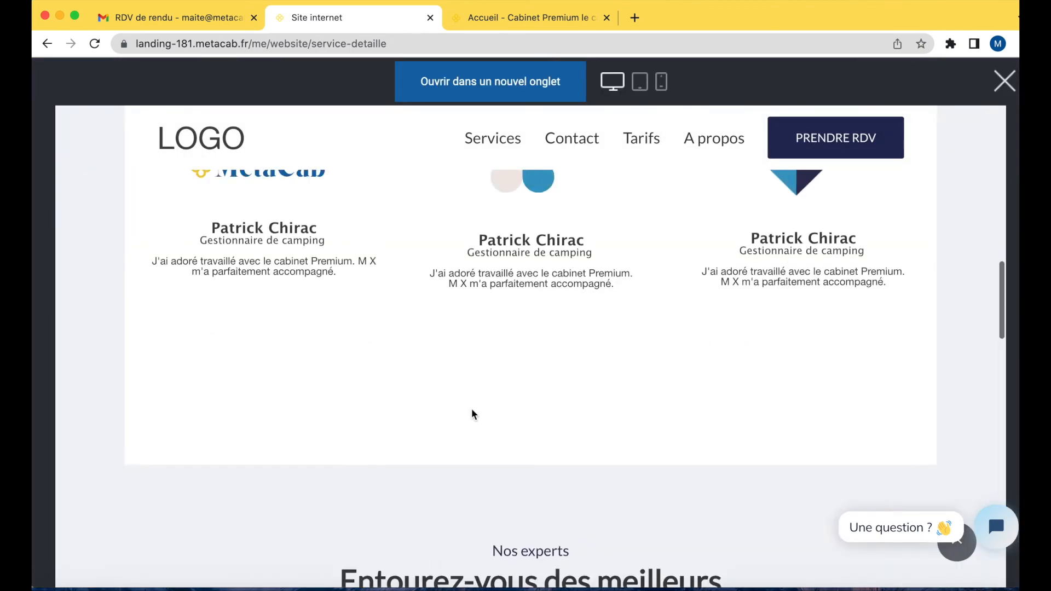
scroll(474, 414, "up", 2)
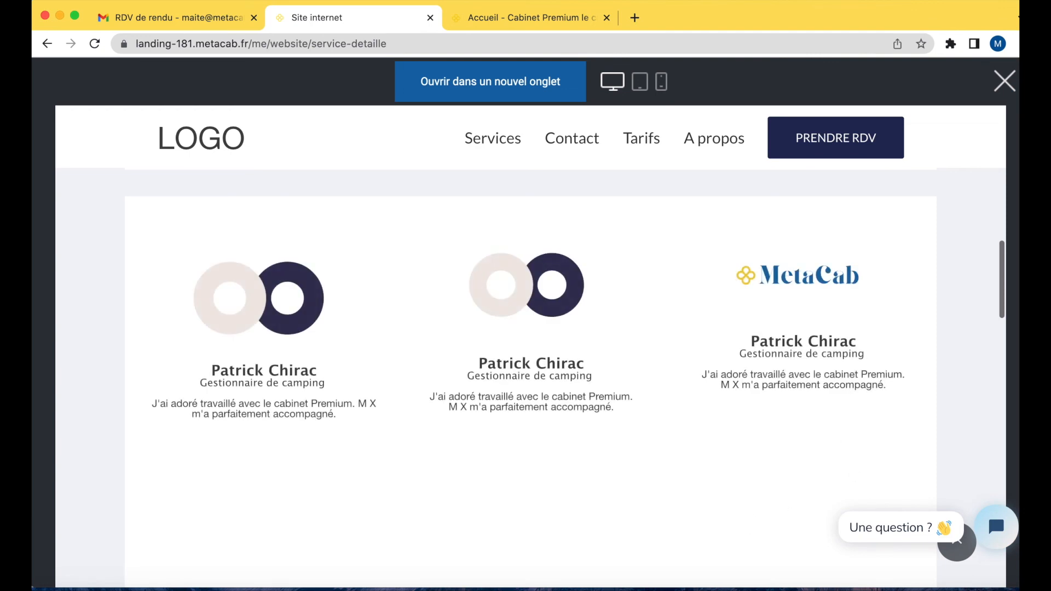
left_click(1005, 81)
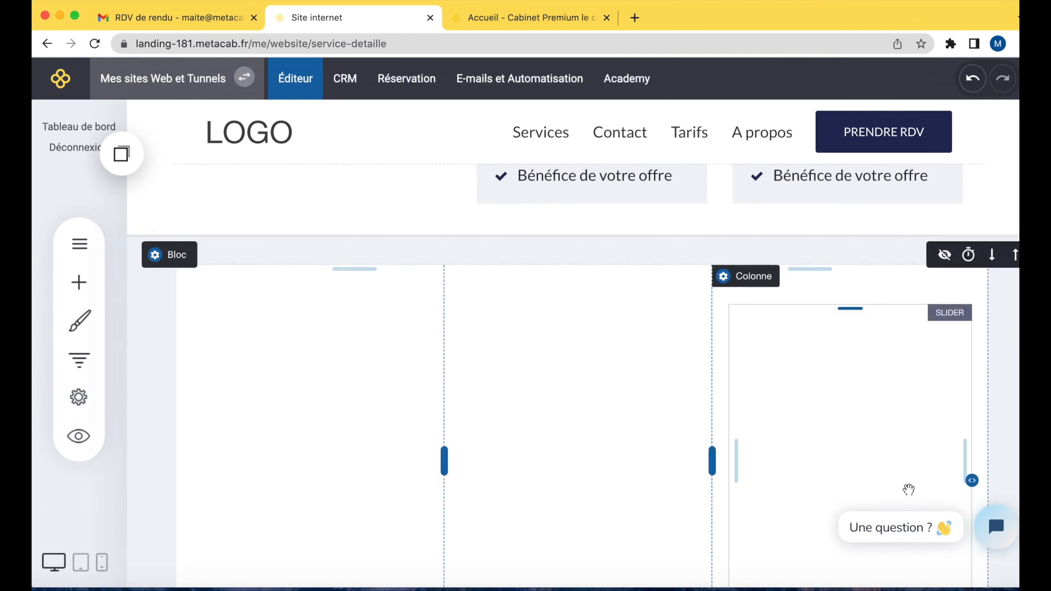